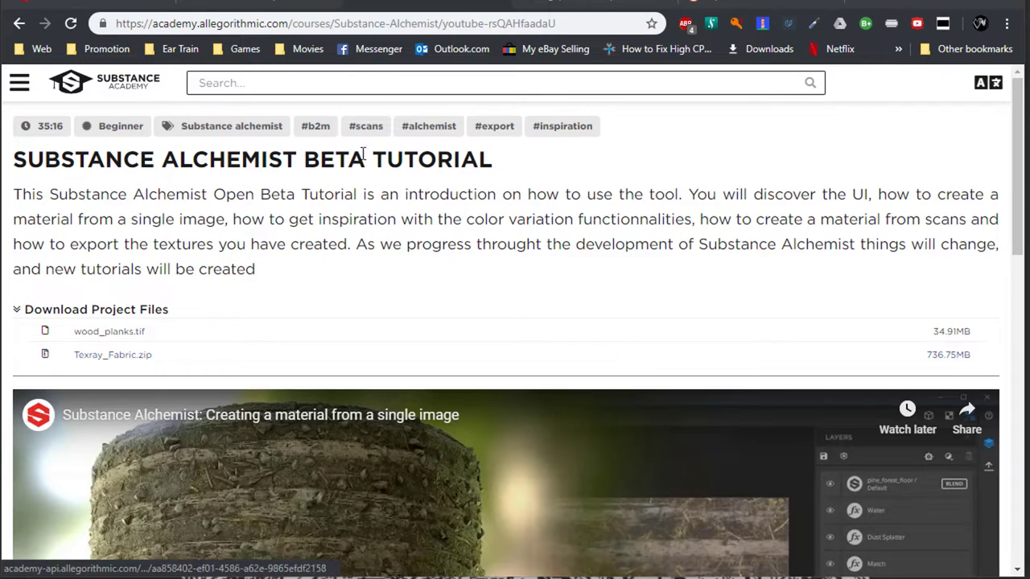
# Scroll through the Alchemist tutorial's video list and back, then switch to the Topaz Gigapixel AI page
pyautogui.scroll(-15, 547, 308)
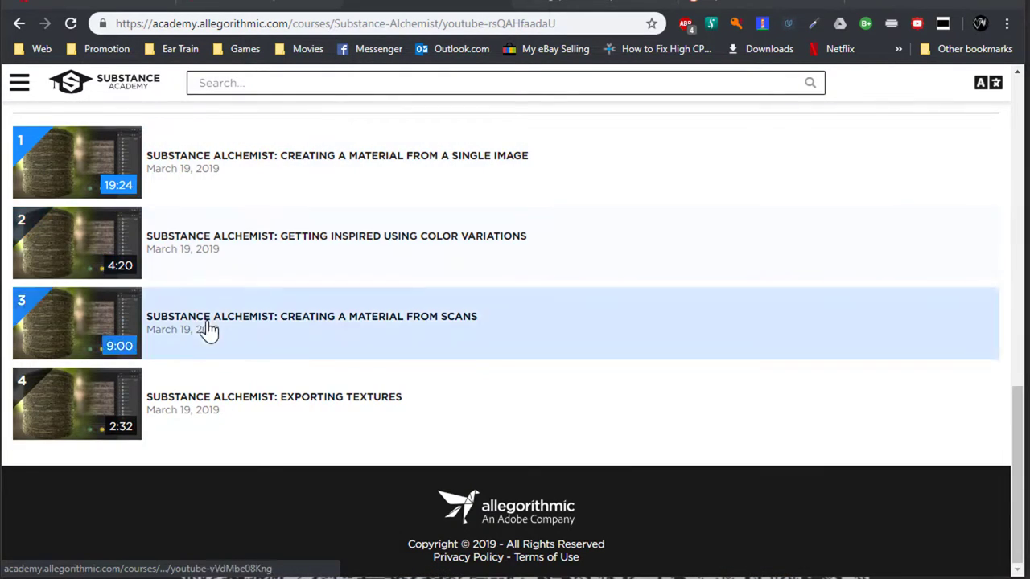
pyautogui.scroll(10, 704, 333)
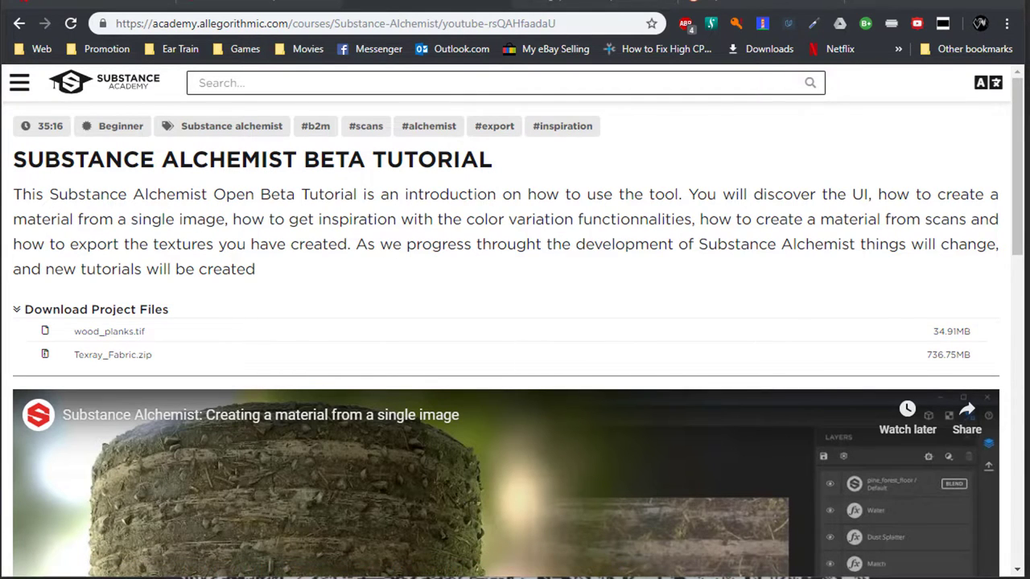
pyautogui.click(569, 6)
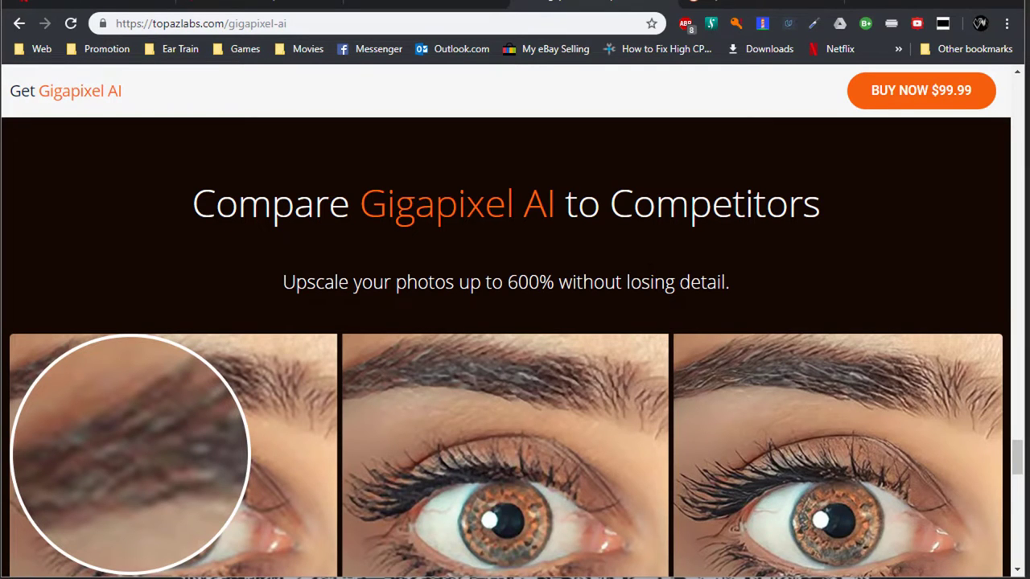
# Scroll through Gigapixel AI's upscaled eye comparison, then go to the DuckDuckGo 'reptile skin' image results
pyautogui.scroll(-1, 649, 271)
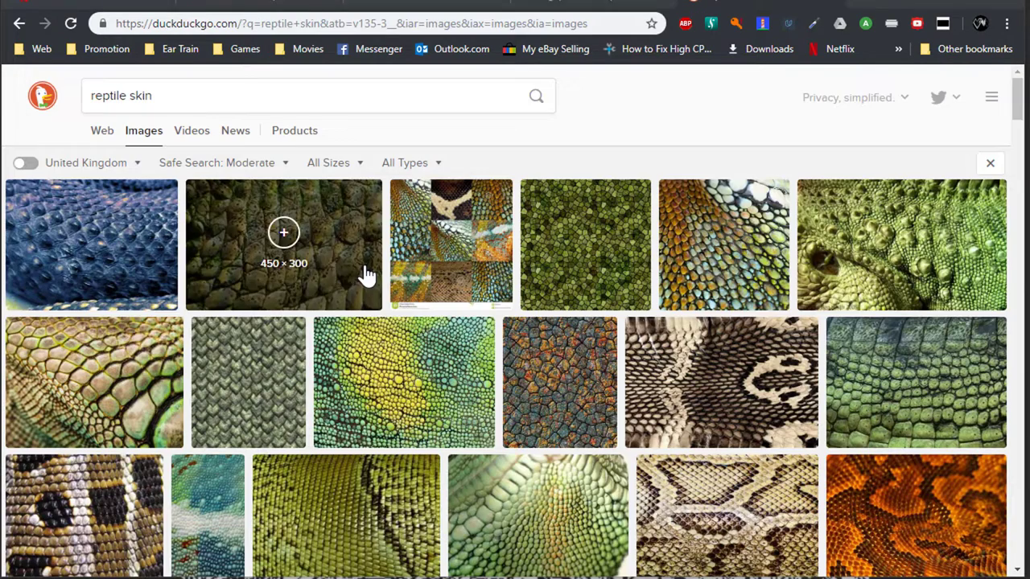
pyautogui.moveTo(153, 23); pyautogui.dragTo(236, 24)
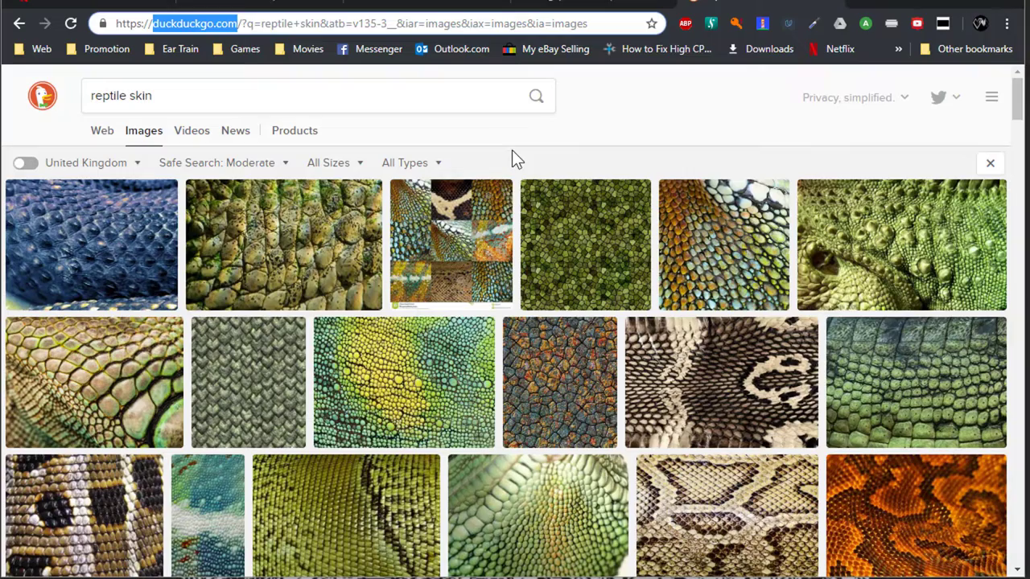
# Open the green-and-yellow chameleon scale image full size and start saving it to Downloads
pyautogui.scroll(-5, 512, 150)
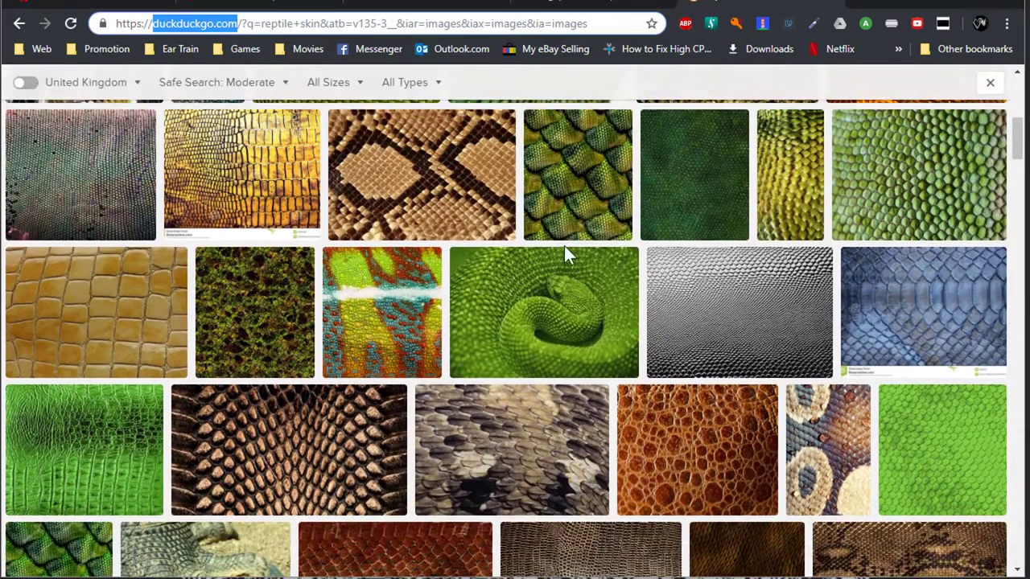
pyautogui.click(595, 338)
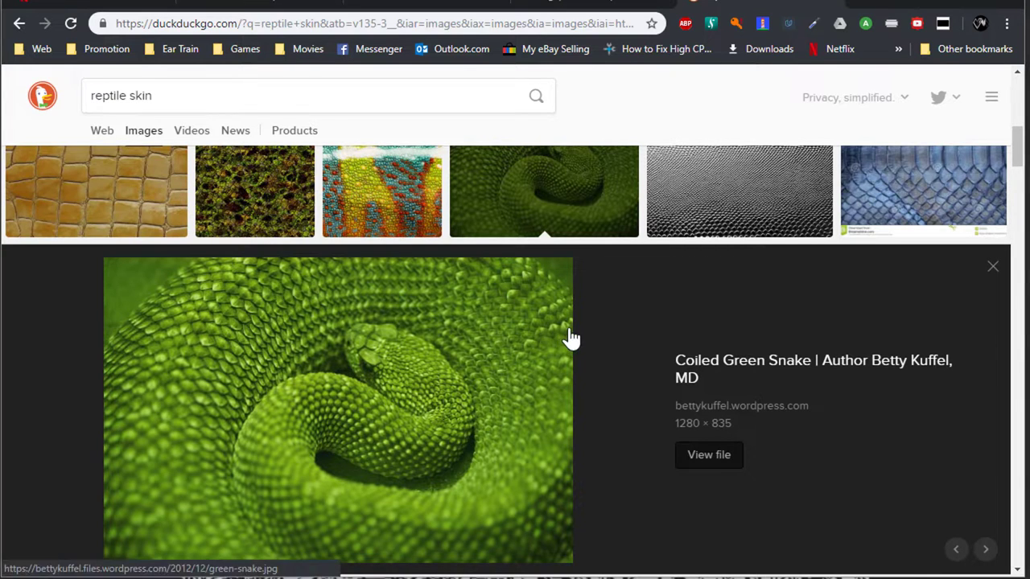
pyautogui.scroll(2, 641, 347)
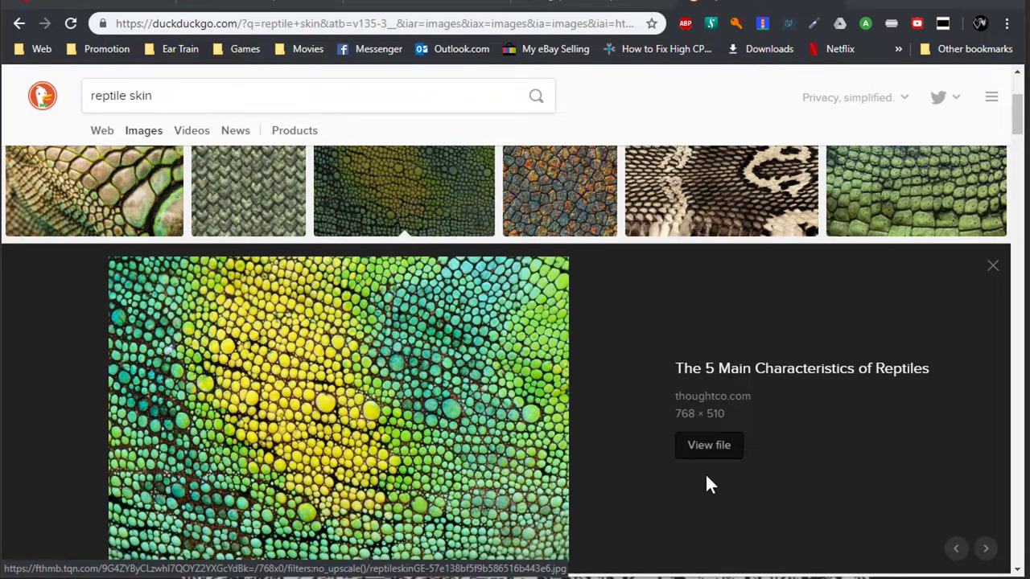
pyautogui.click(707, 451)
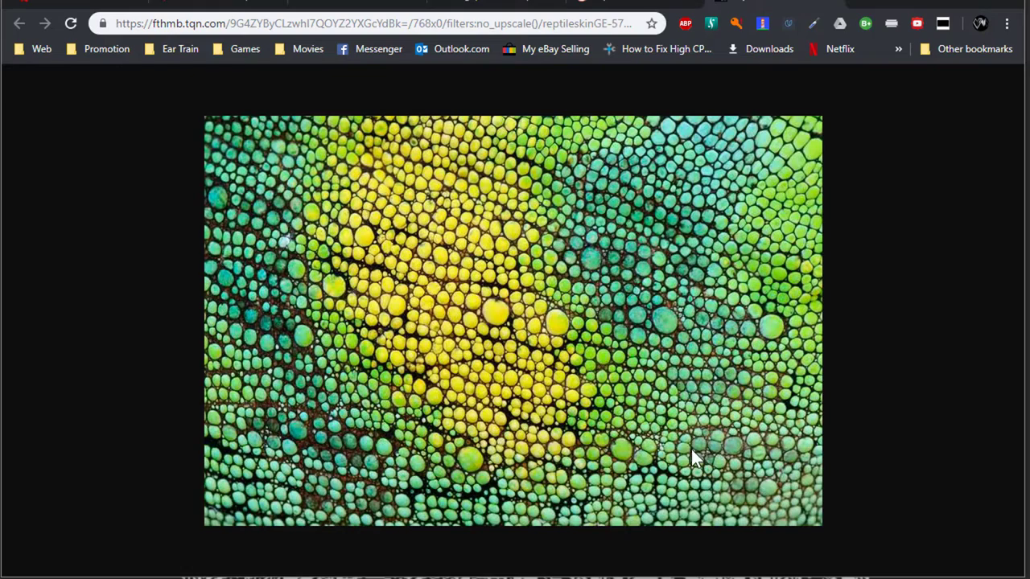
pyautogui.rightClick(496, 327)
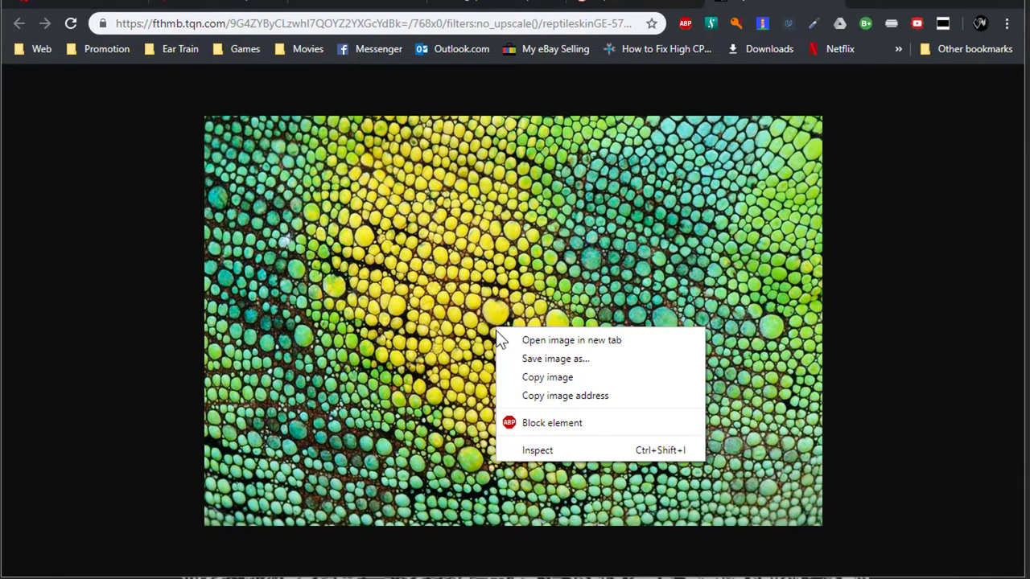
pyautogui.click(562, 362)
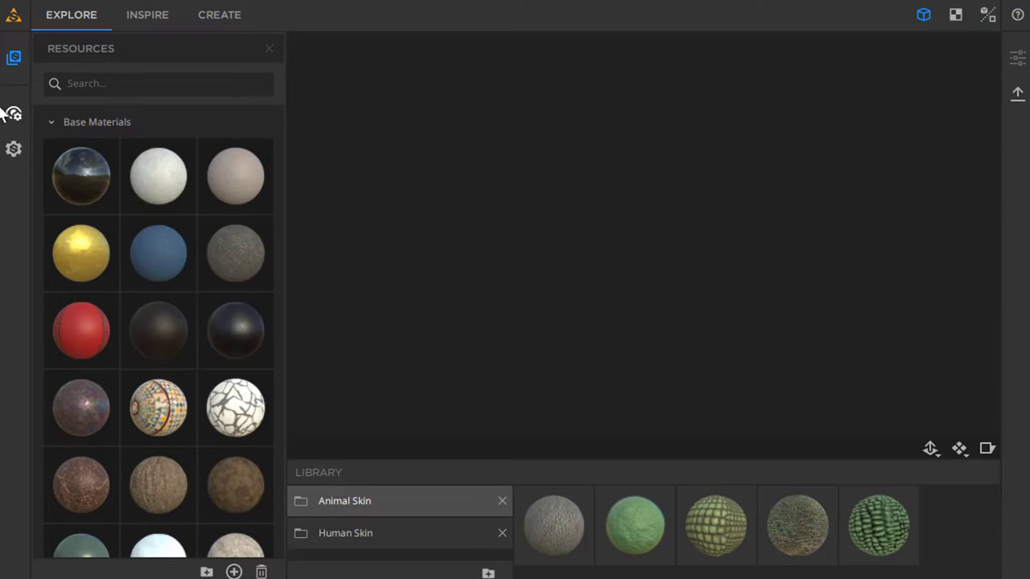
# Set Alchemist's viewer preview mesh to a flat Plane
pyautogui.click(11, 116)
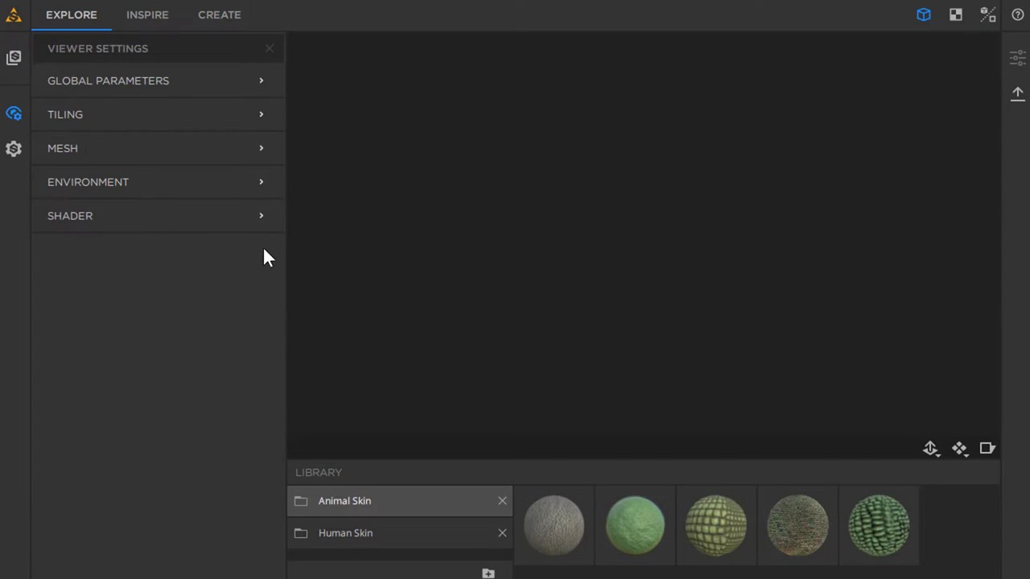
pyautogui.click(120, 148)
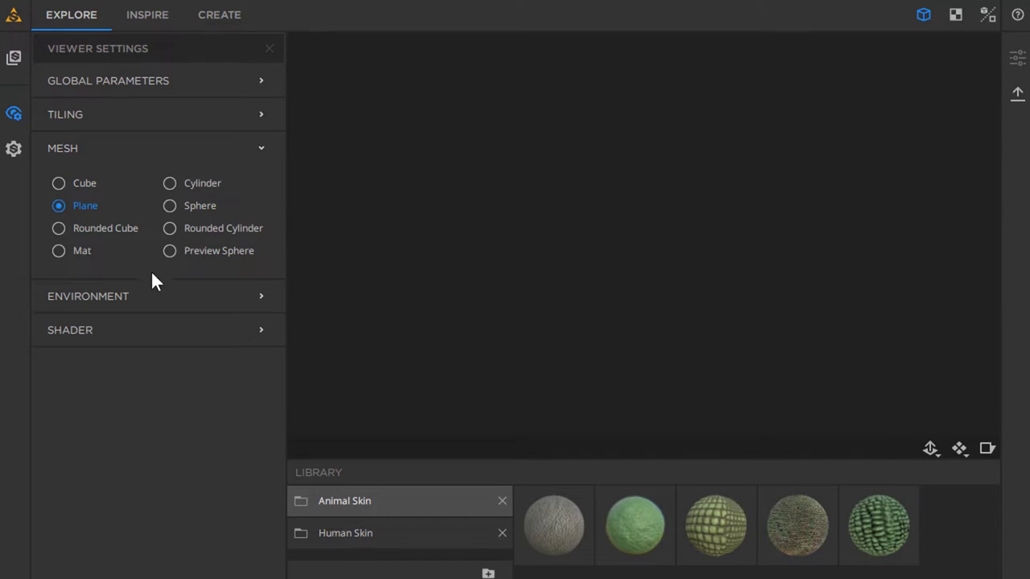
pyautogui.click(78, 205)
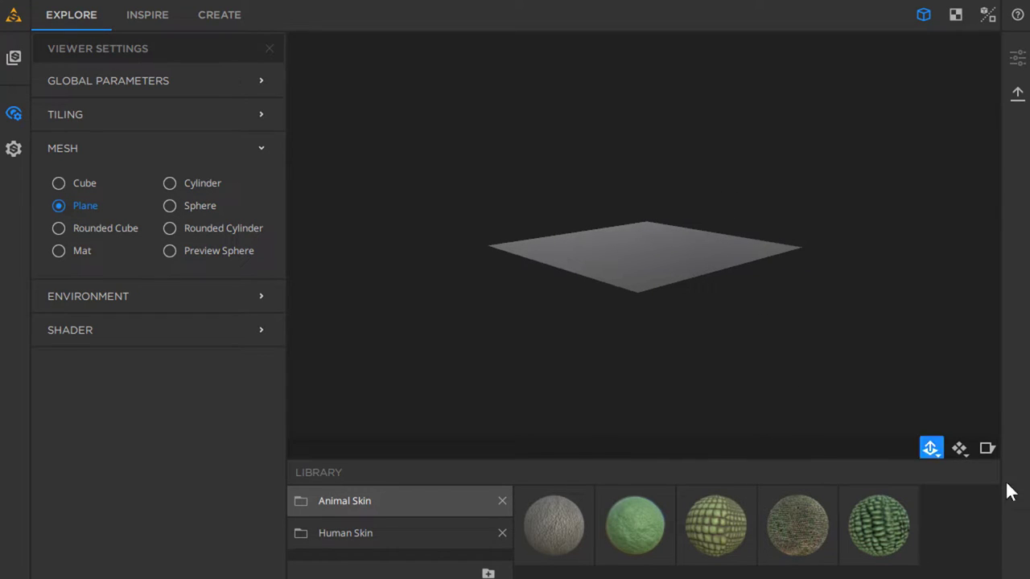
# Browse the lighting environments, then load the reptile skin JPG into Gigapixel AI
pyautogui.click(161, 299)
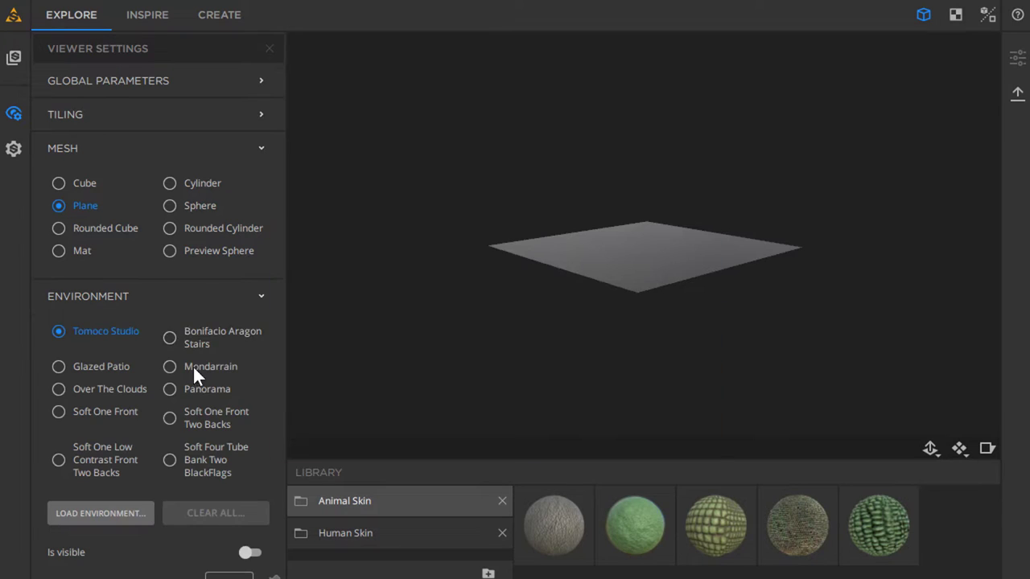
pyautogui.moveTo(78, 331)
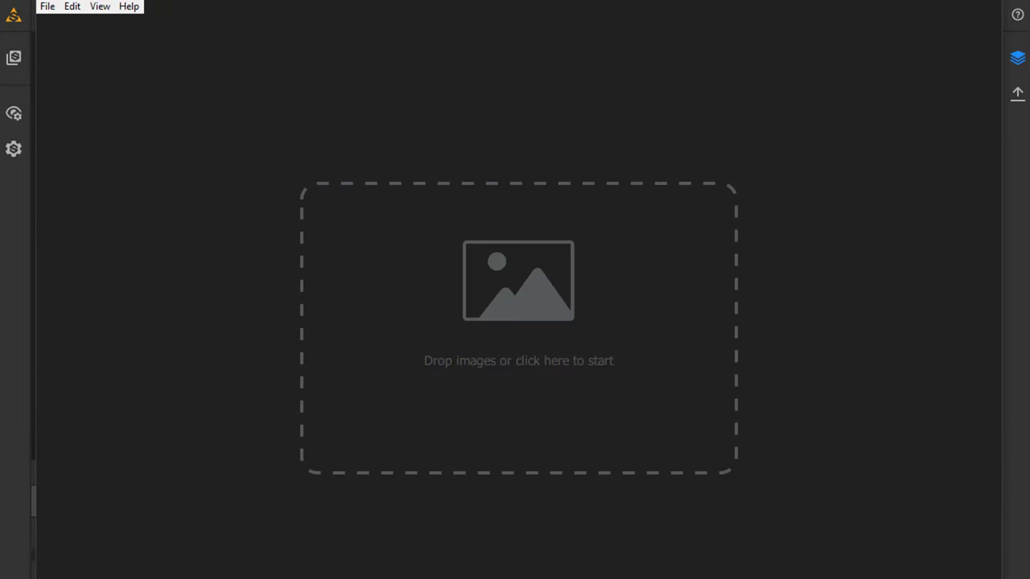
pyautogui.moveTo(72, 491); pyautogui.dragTo(570, 336)
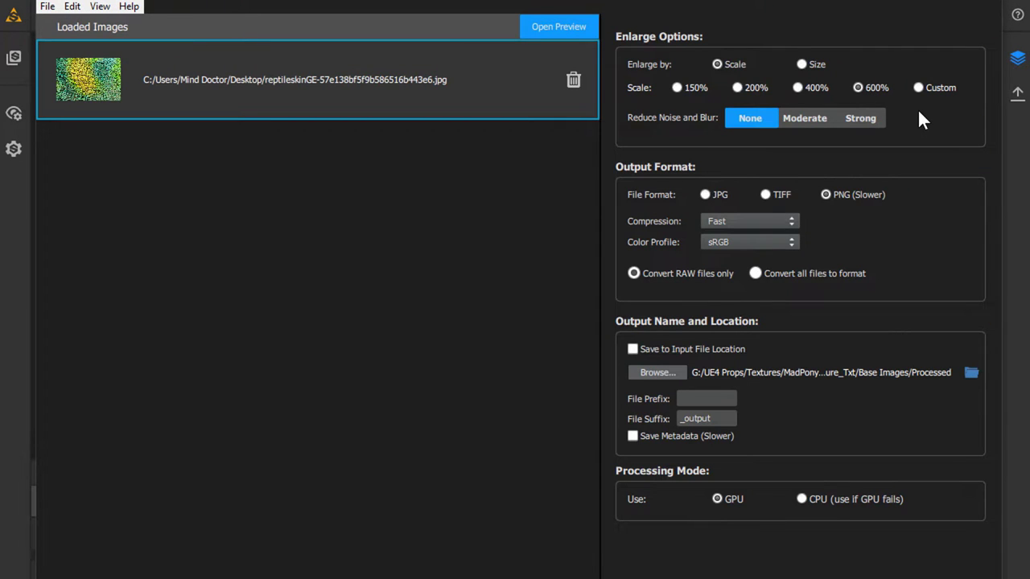
# Upscale the image 600% with Strong noise reduction as 16-bit TIFF, then drag it into Alchemist's Layers
pyautogui.click(857, 118)
pyautogui.click(768, 194)
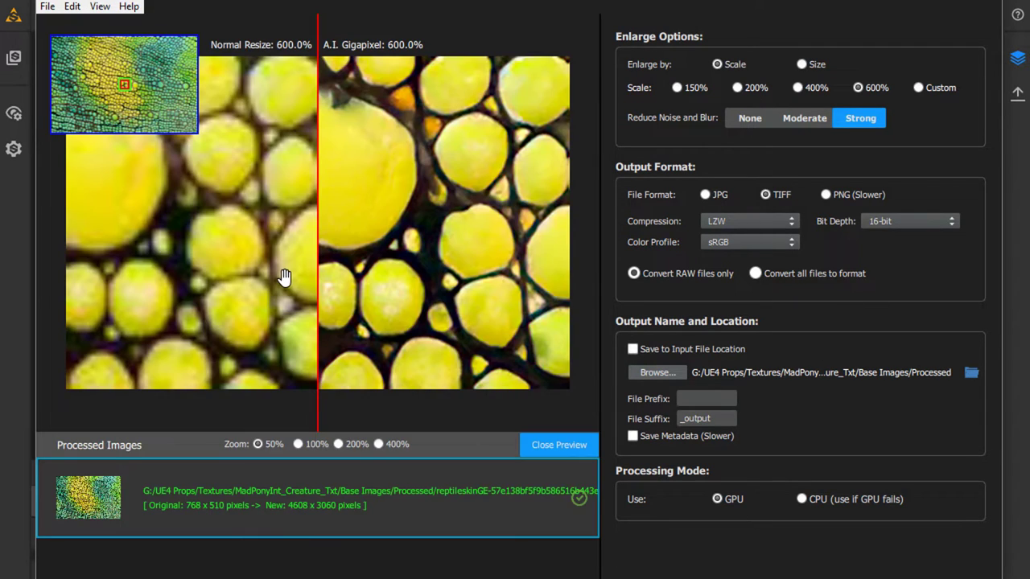
pyautogui.moveTo(230, 271); pyautogui.dragTo(234, 283)
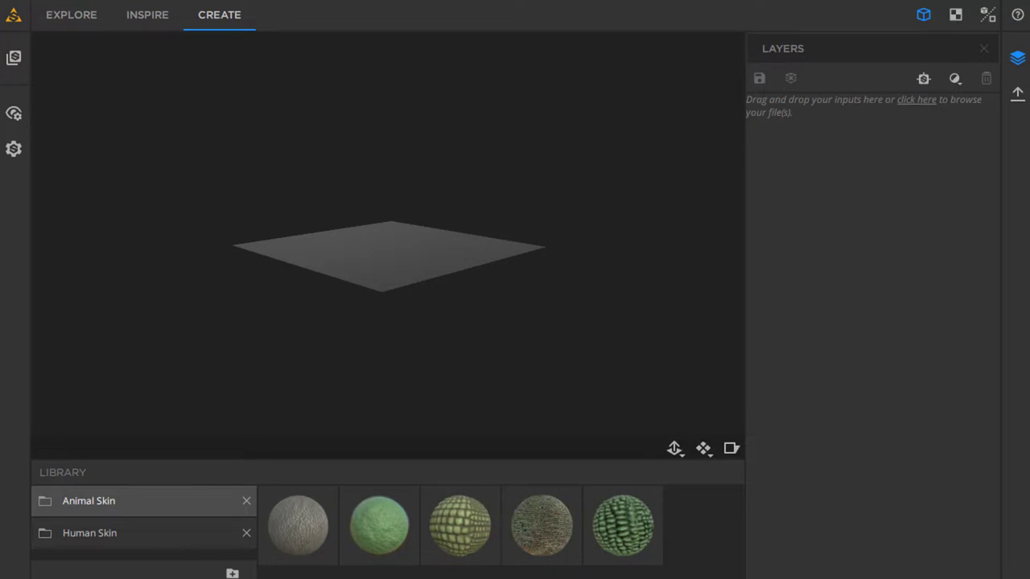
pyautogui.moveTo(1029, 354); pyautogui.dragTo(793, 267)
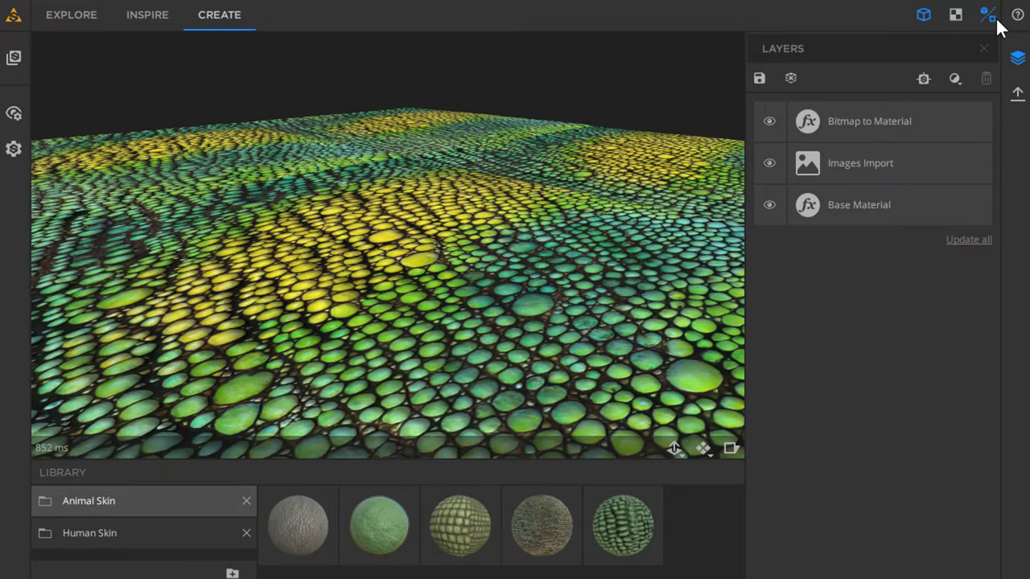
# In 2D view, check the Normal, Roughness, Metallic, Height, AO, Opacity, Scan1 and SpecularLevel maps, ending on BaseColor
pyautogui.click(996, 19)
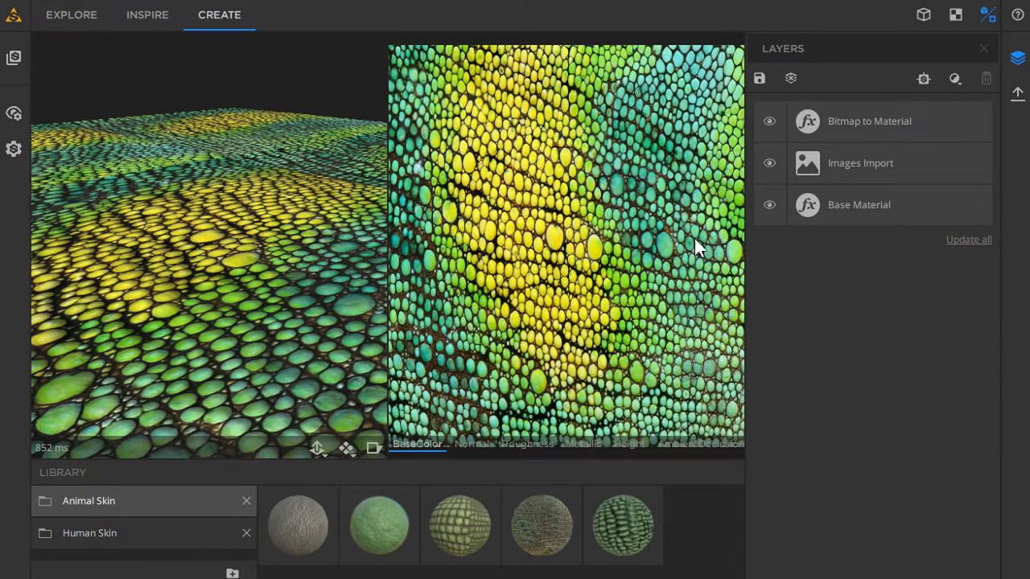
pyautogui.click(956, 15)
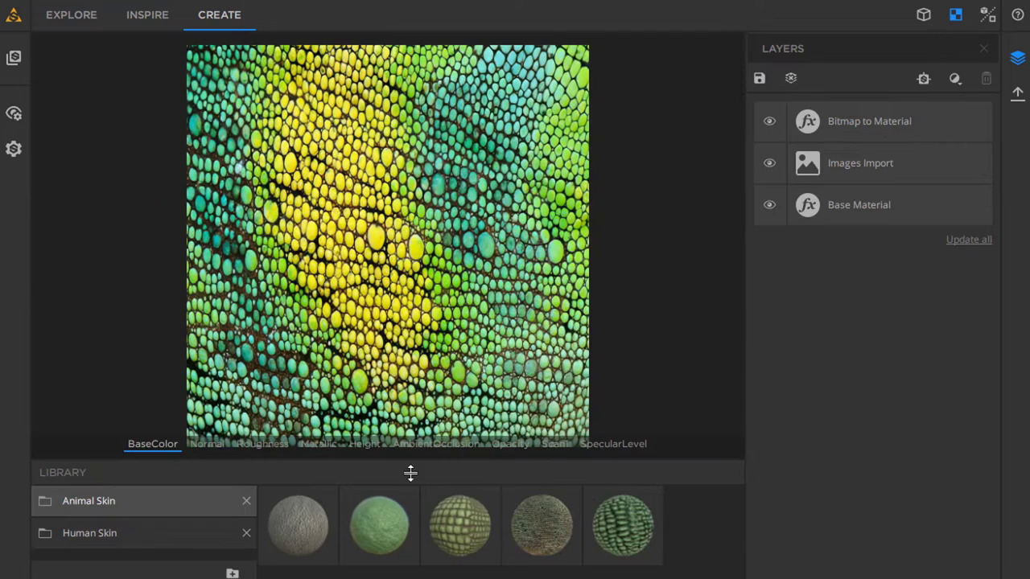
pyautogui.click(207, 443)
pyautogui.click(257, 442)
pyautogui.click(321, 443)
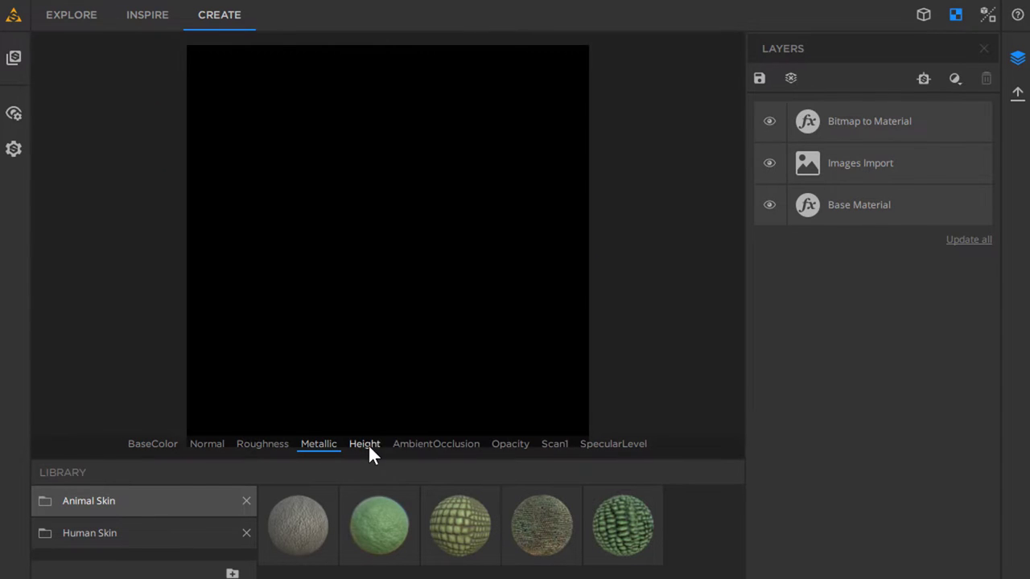
pyautogui.click(373, 444)
pyautogui.click(438, 442)
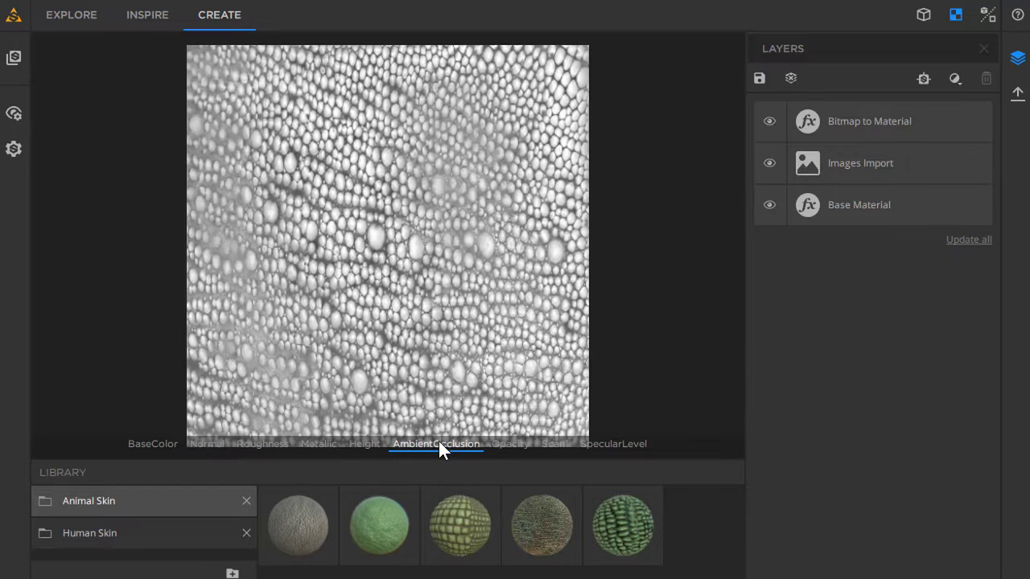
pyautogui.click(504, 445)
pyautogui.click(556, 446)
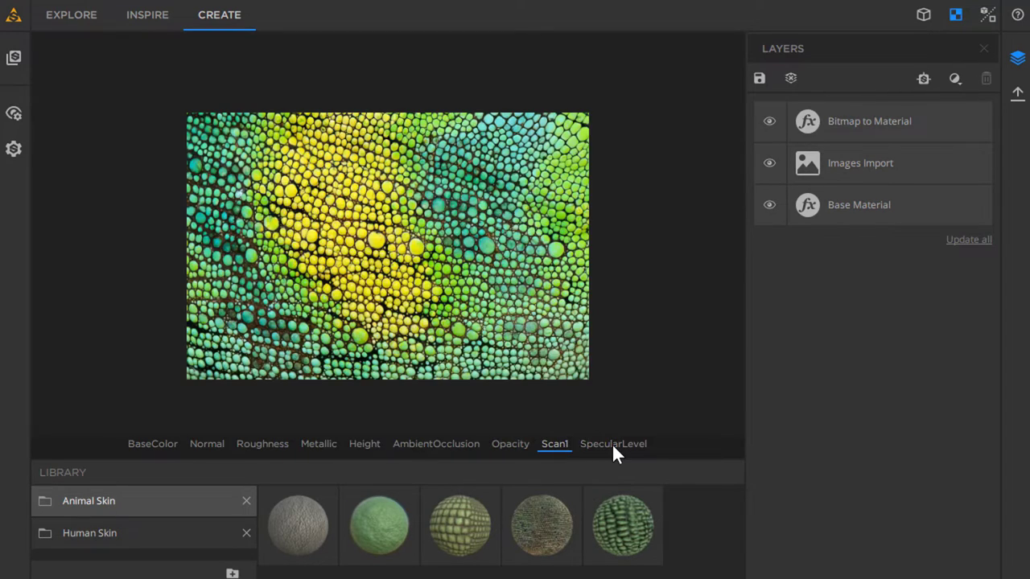
pyautogui.click(613, 445)
pyautogui.click(158, 444)
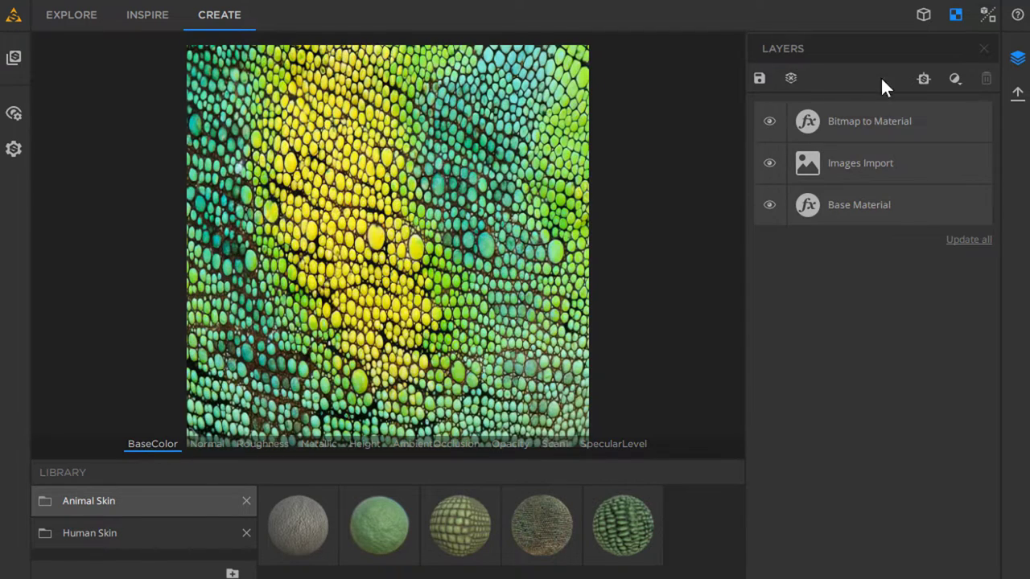
# Give the Base Material an Organic surface type at 0.48 roughness, then select the Bitmap to Material layer
pyautogui.click(987, 15)
pyautogui.click(834, 211)
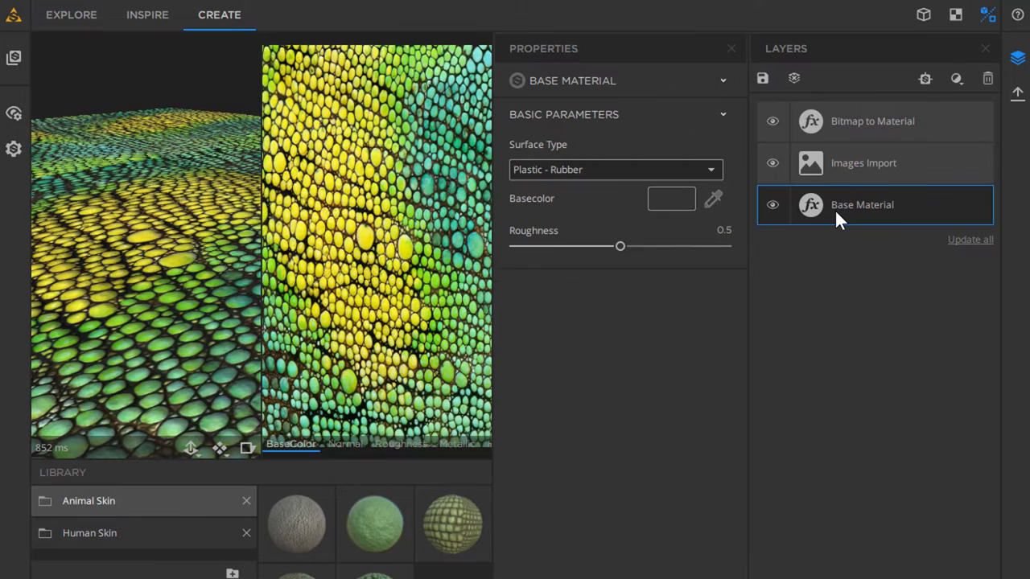
pyautogui.click(597, 169)
pyautogui.scroll(1, 642, 246)
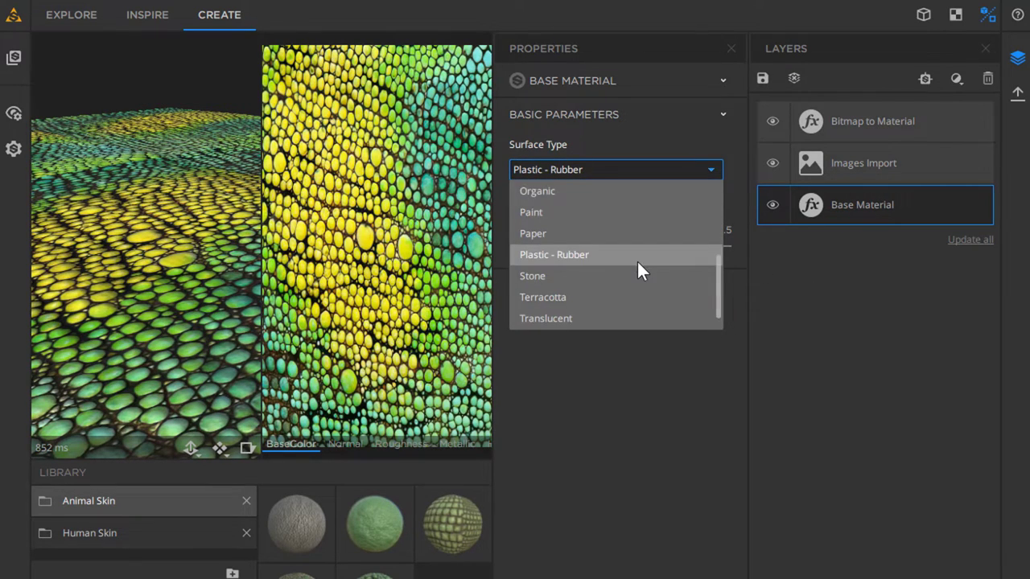
pyautogui.scroll(2, 637, 265)
pyautogui.click(554, 237)
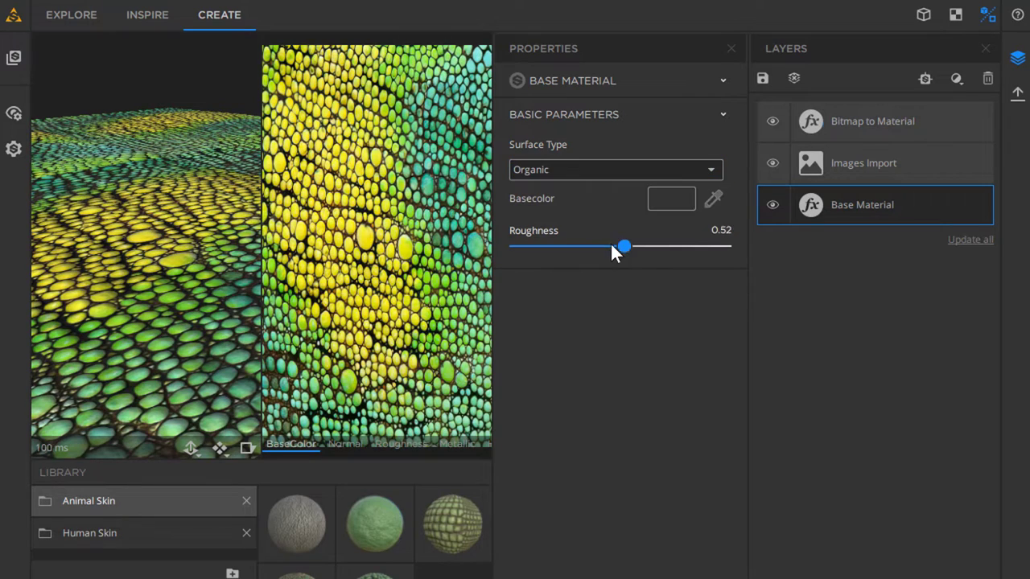
pyautogui.moveTo(617, 248); pyautogui.dragTo(616, 246)
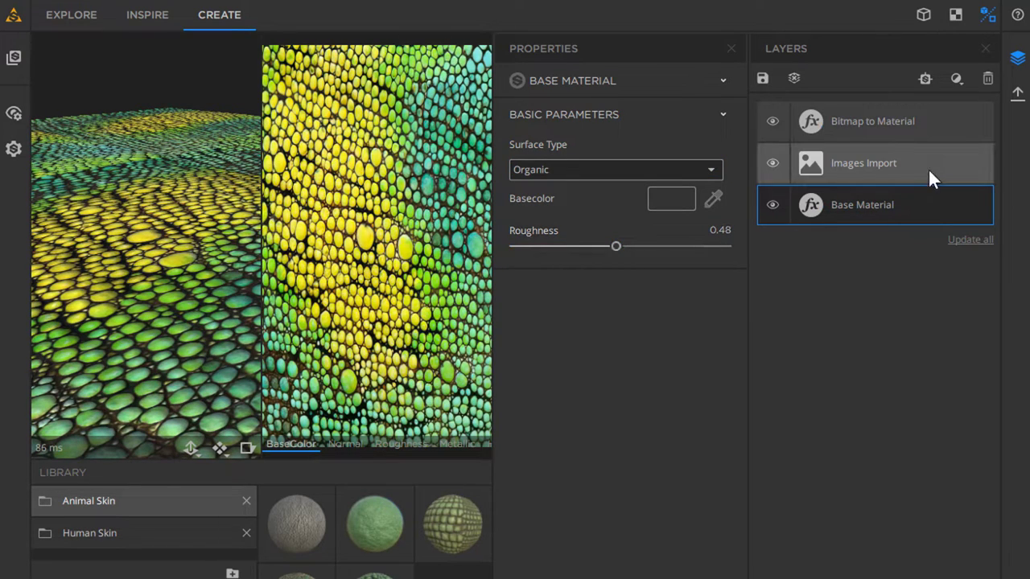
pyautogui.click(875, 126)
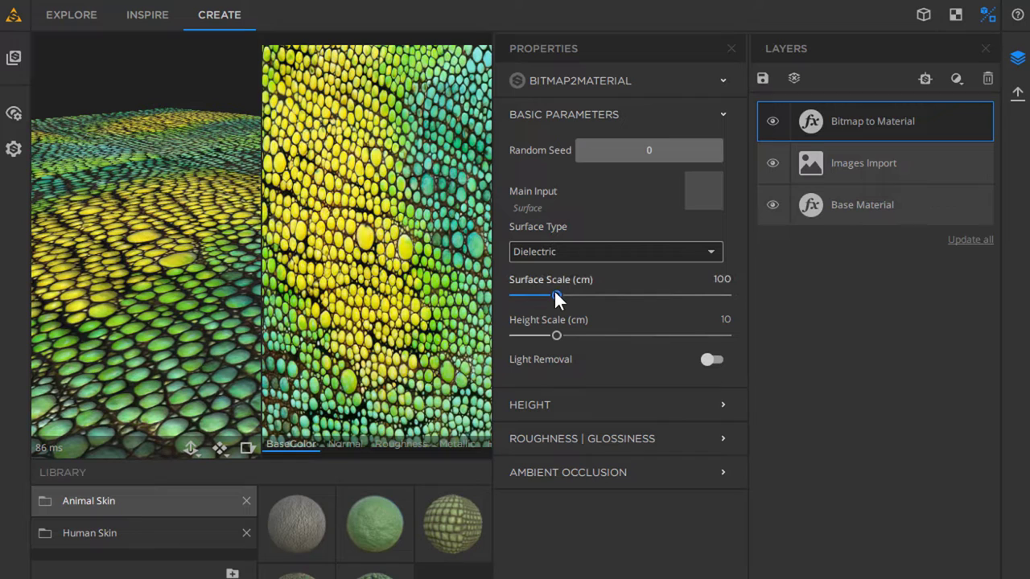
# Set the Bitmap to Material Surface Scale to 21 cm and Height Scale to 0.96 cm
pyautogui.scroll(-3, 376, 300)
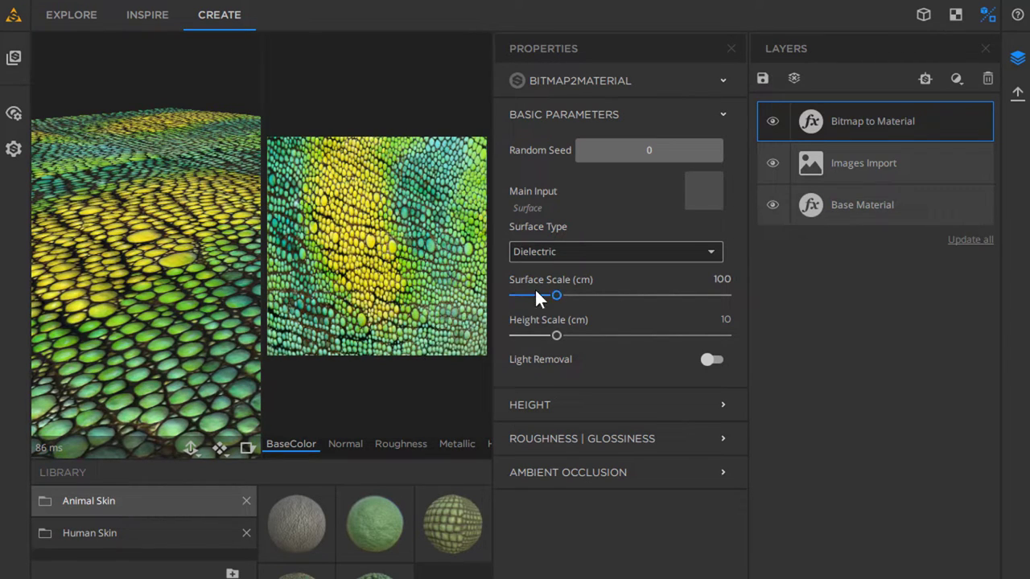
pyautogui.moveTo(555, 296); pyautogui.dragTo(522, 297)
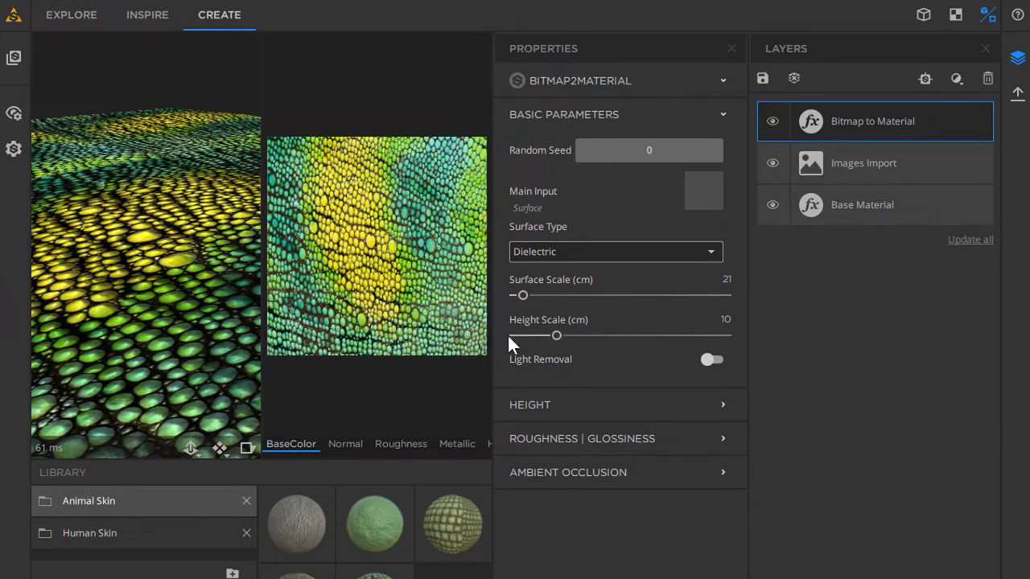
pyautogui.moveTo(555, 335); pyautogui.dragTo(517, 335)
# Expand the Height settings, view the Height map alone, and lower the Large detail scale
pyautogui.click(612, 405)
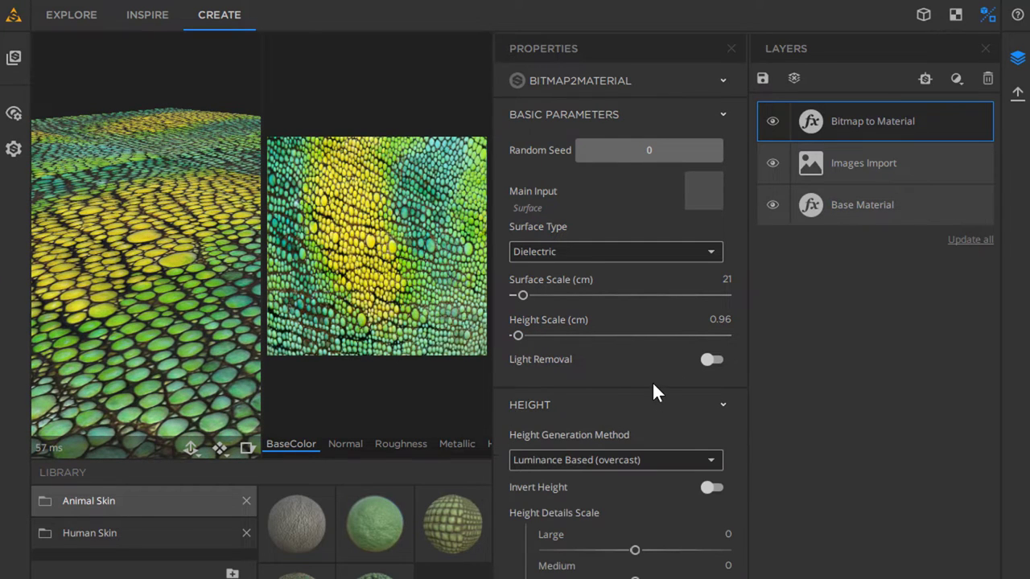
pyautogui.scroll(-3, 654, 386)
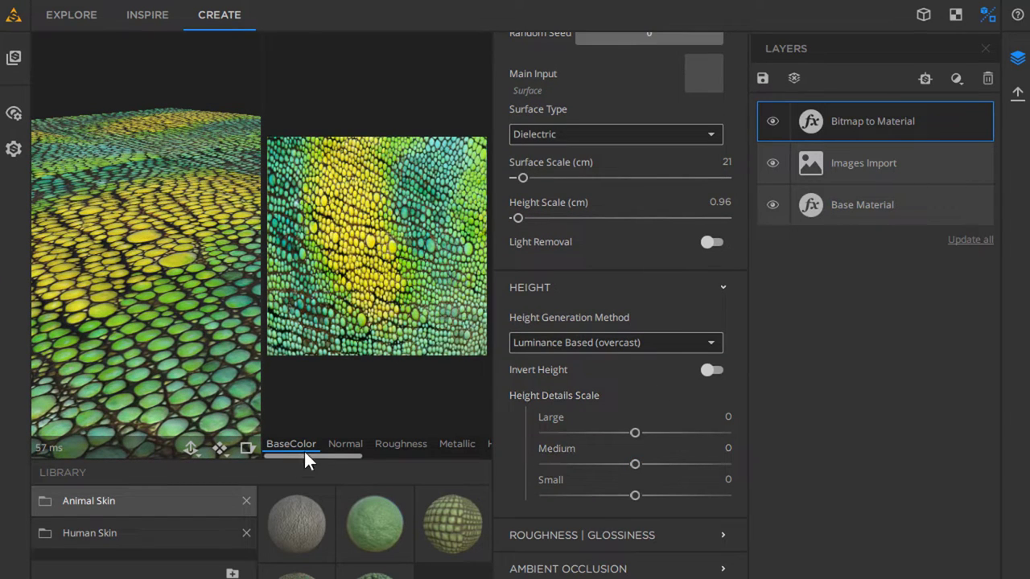
pyautogui.click(491, 444)
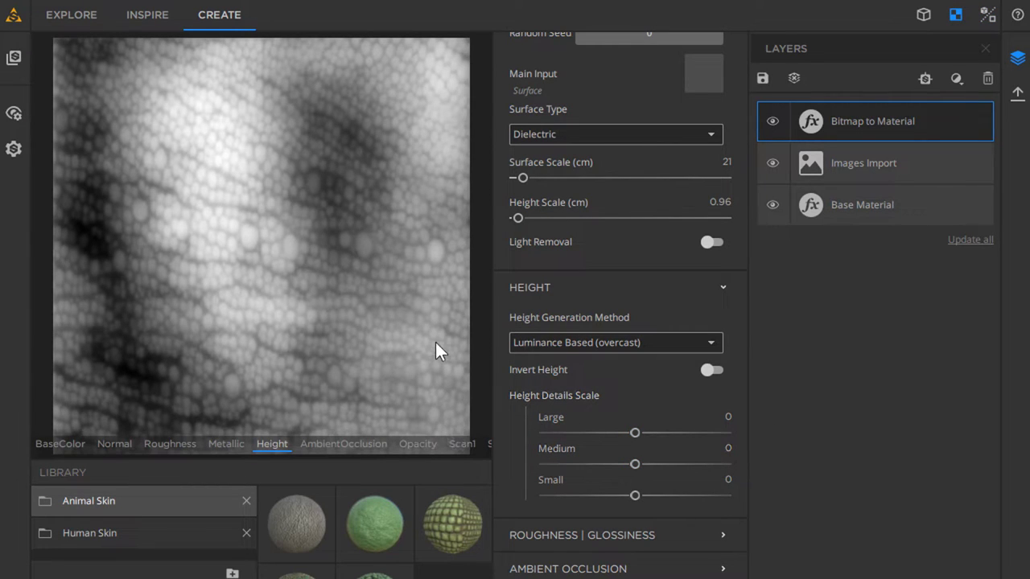
pyautogui.moveTo(635, 430); pyautogui.dragTo(580, 439)
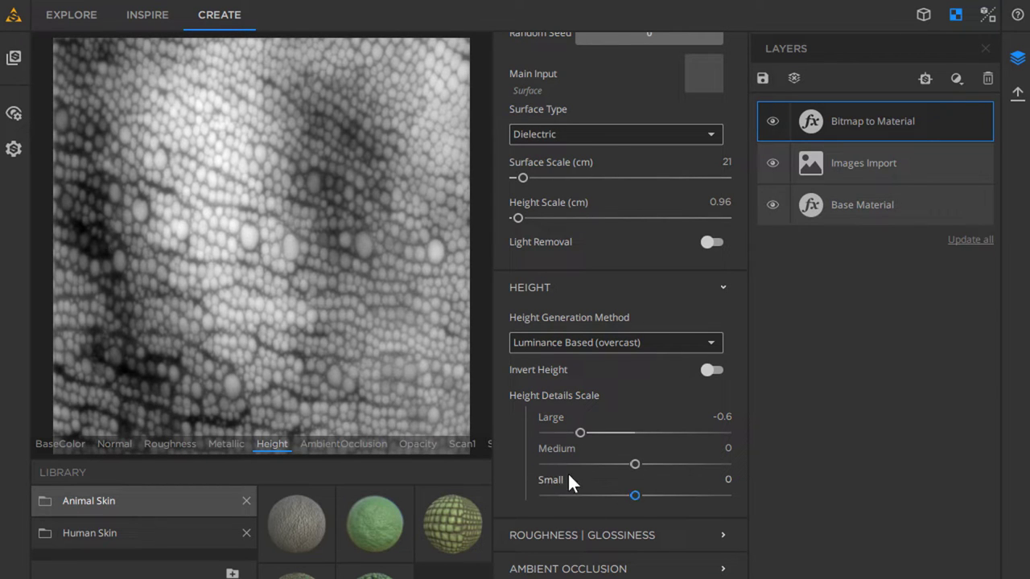
pyautogui.moveTo(579, 432); pyautogui.dragTo(549, 450)
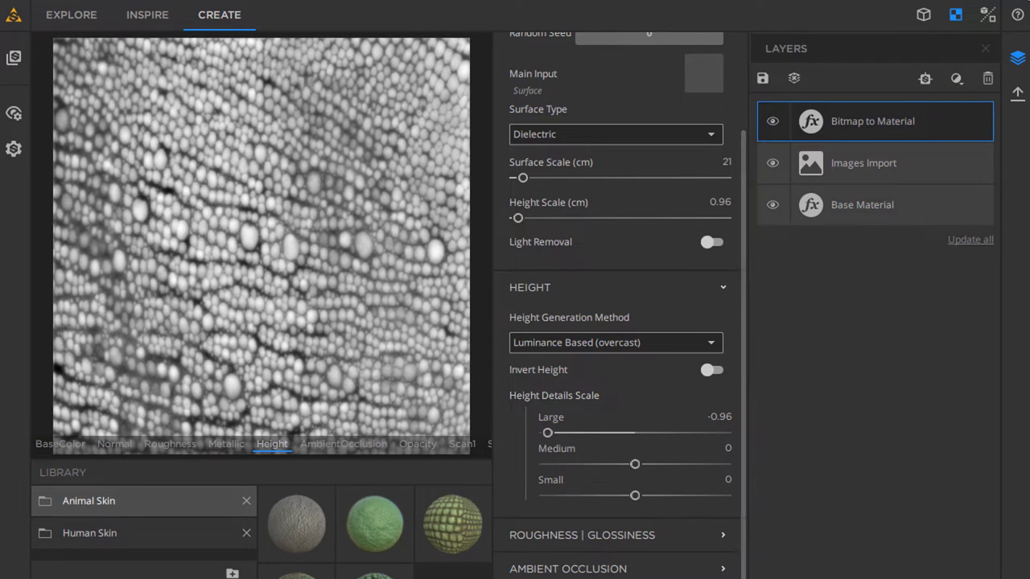
# Set Height Details Scale to Large -1, Medium -0.51 and Small 0.19, checking the 3D preview
pyautogui.click(988, 15)
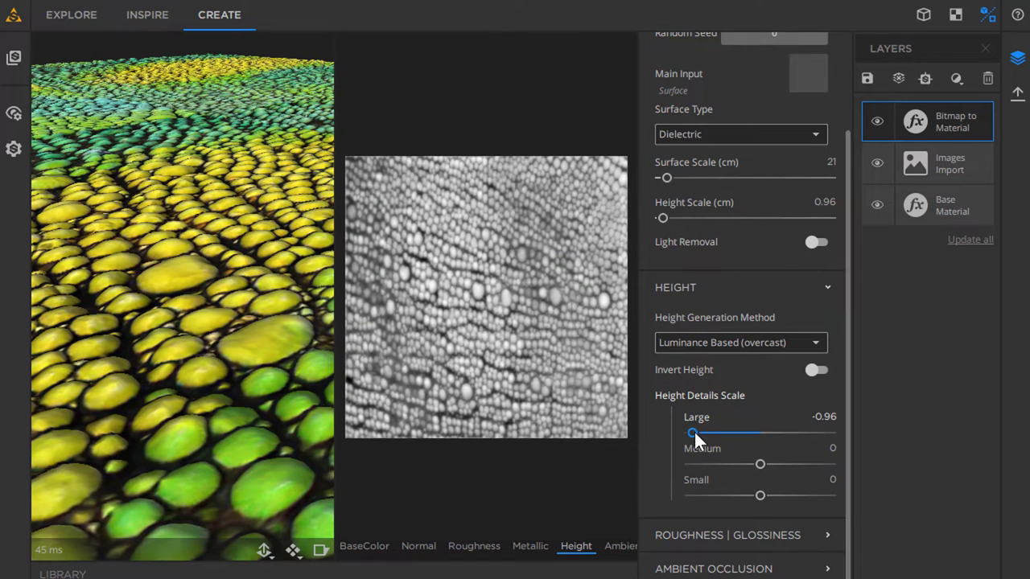
pyautogui.moveTo(693, 432)
pyautogui.mouseDown()
pyautogui.moveTo(709, 429)
pyautogui.moveTo(690, 431)
pyautogui.mouseUp()
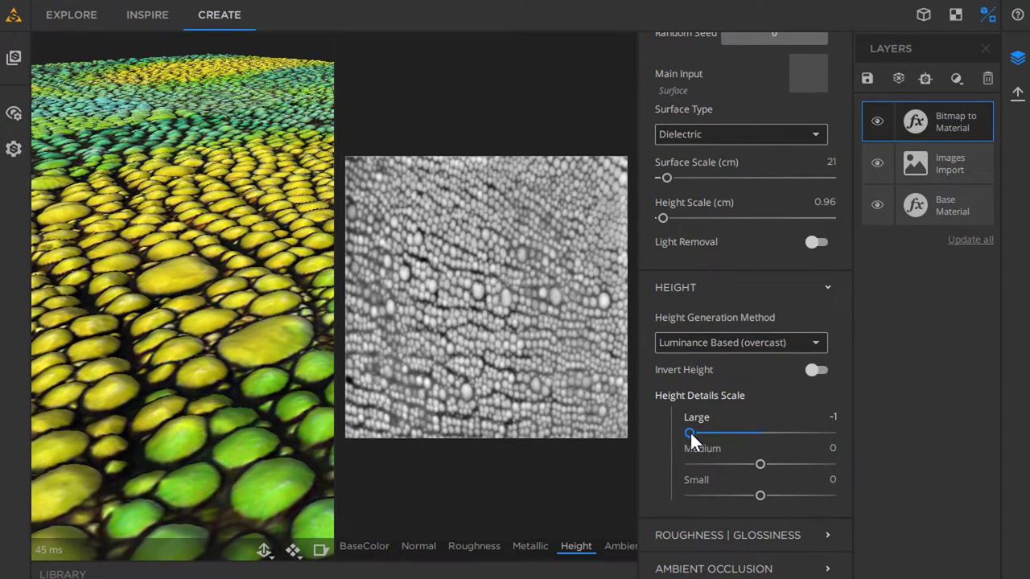
pyautogui.moveTo(759, 464); pyautogui.dragTo(782, 469)
pyautogui.moveTo(273, 339); pyautogui.dragTo(264, 362)
pyautogui.moveTo(784, 468); pyautogui.dragTo(724, 465)
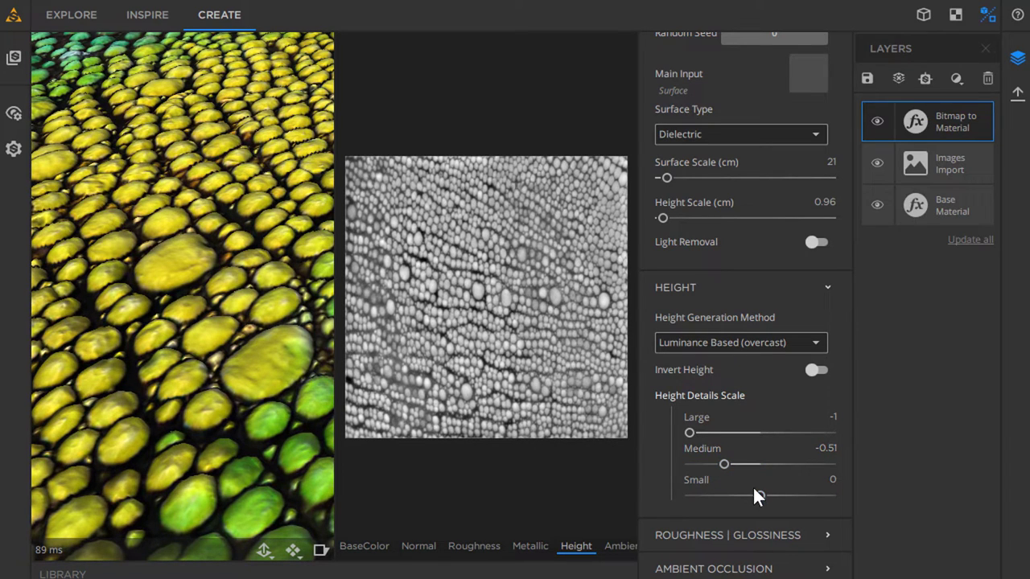
pyautogui.moveTo(759, 496)
pyautogui.mouseDown()
pyautogui.moveTo(717, 495)
pyautogui.moveTo(766, 494)
pyautogui.mouseUp()
pyautogui.moveTo(242, 392); pyautogui.dragTo(239, 353)
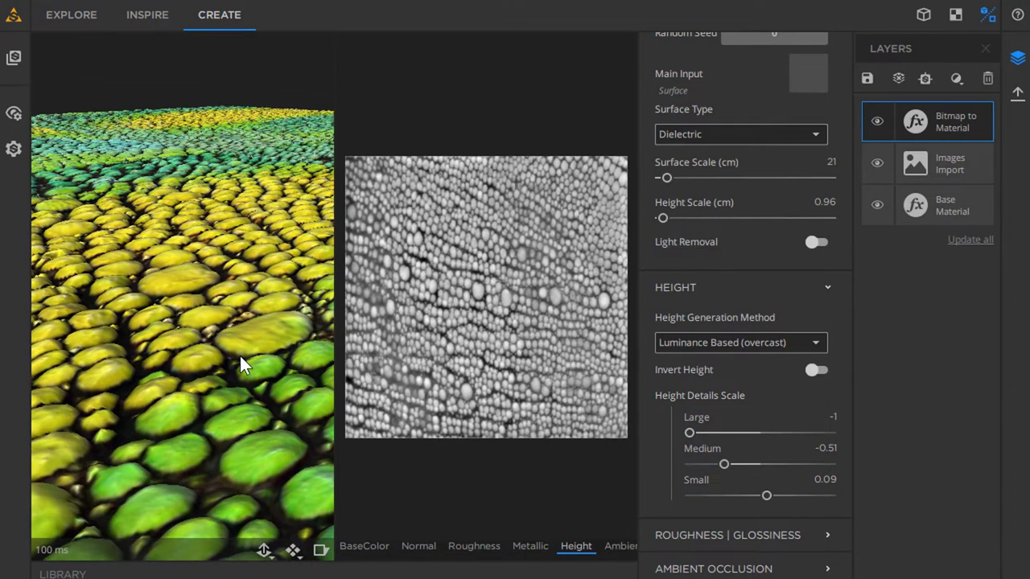
pyautogui.moveTo(767, 495)
pyautogui.mouseDown()
pyautogui.moveTo(730, 497)
pyautogui.moveTo(773, 495)
pyautogui.mouseUp()
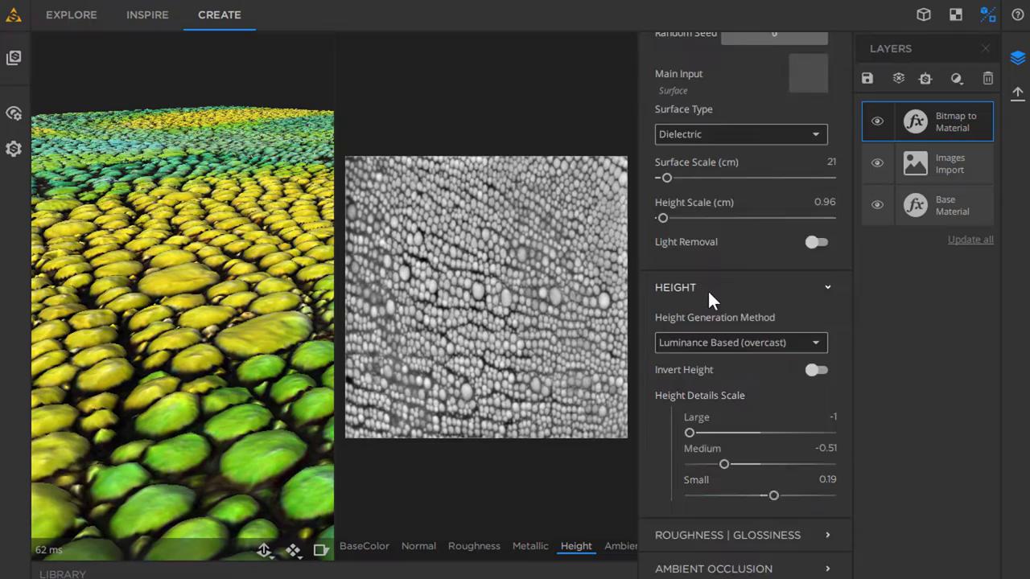
# Set roughness Base Value 0.34, Variations 0.72 and Variations Softness 0.63
pyautogui.click(708, 289)
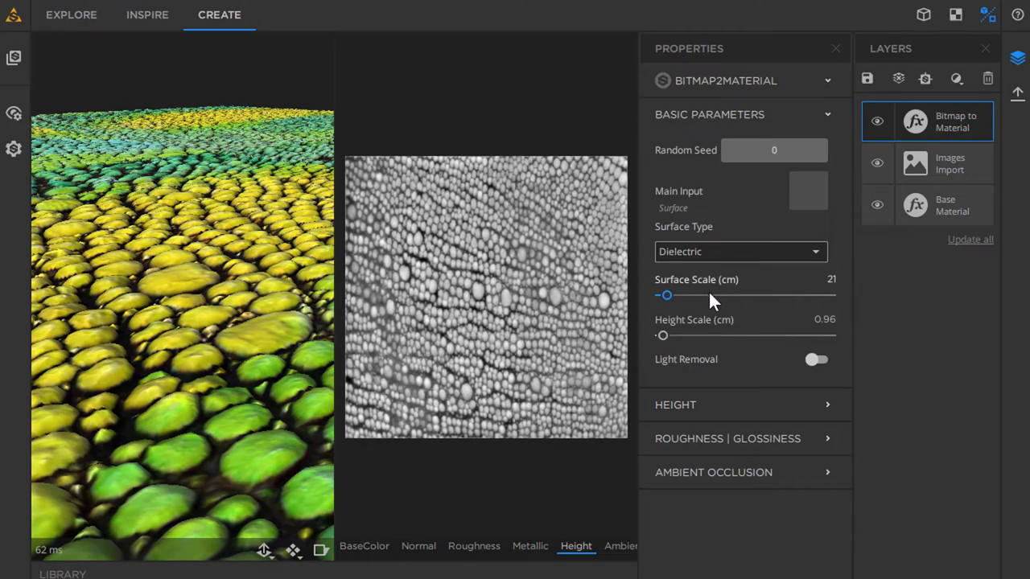
pyautogui.click(722, 441)
pyautogui.scroll(-5, 259, 347)
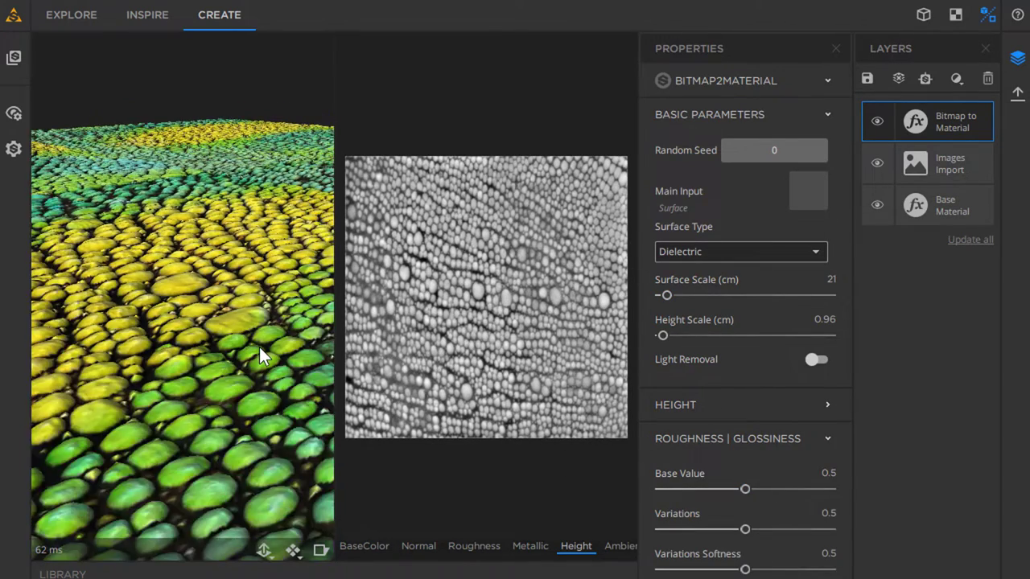
pyautogui.moveTo(259, 347); pyautogui.dragTo(282, 292)
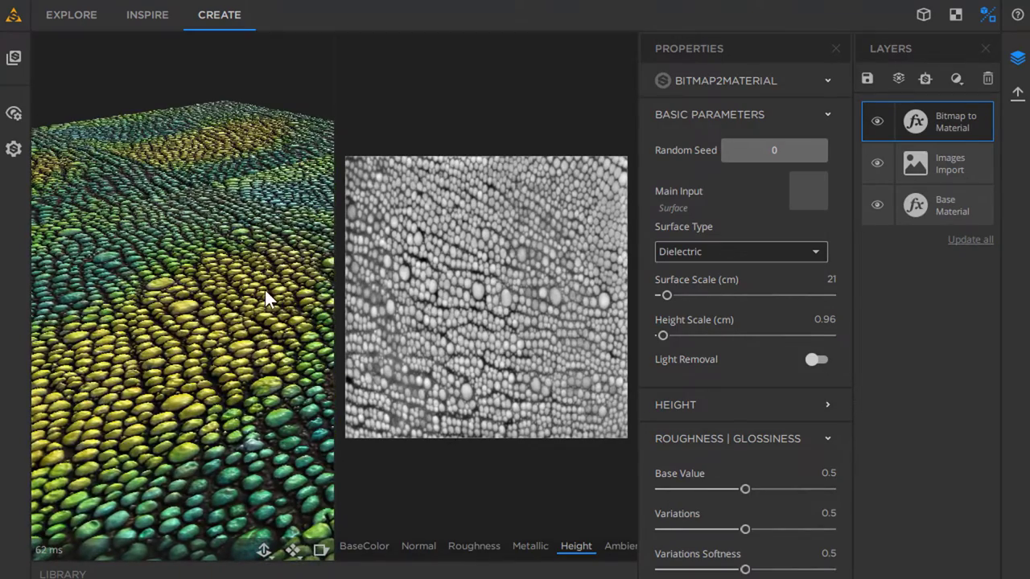
pyautogui.scroll(3, 214, 372)
pyautogui.scroll(3, 214, 372)
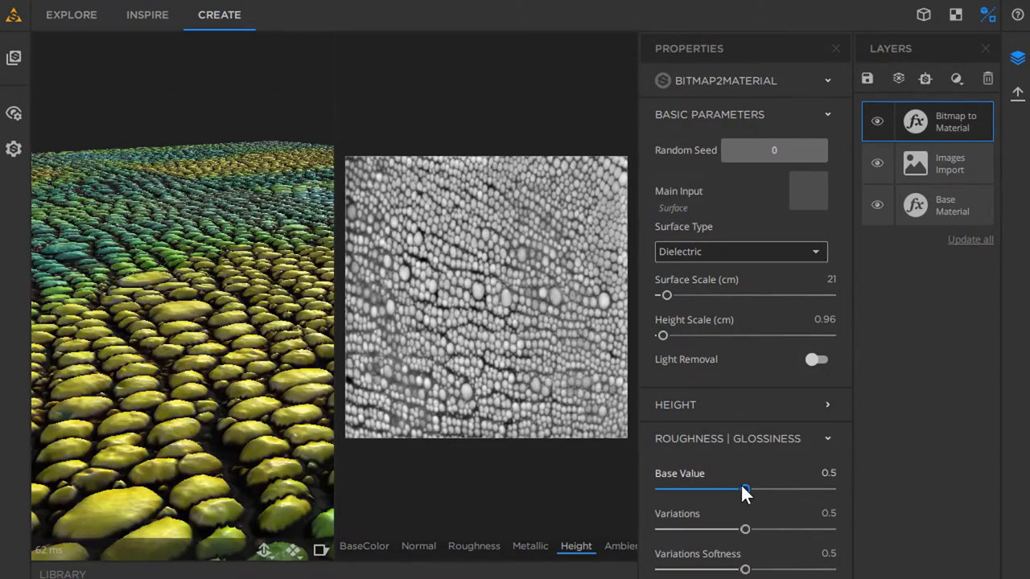
pyautogui.moveTo(743, 489); pyautogui.dragTo(717, 489)
pyautogui.moveTo(744, 529); pyautogui.dragTo(783, 529)
pyautogui.moveTo(745, 570); pyautogui.dragTo(768, 569)
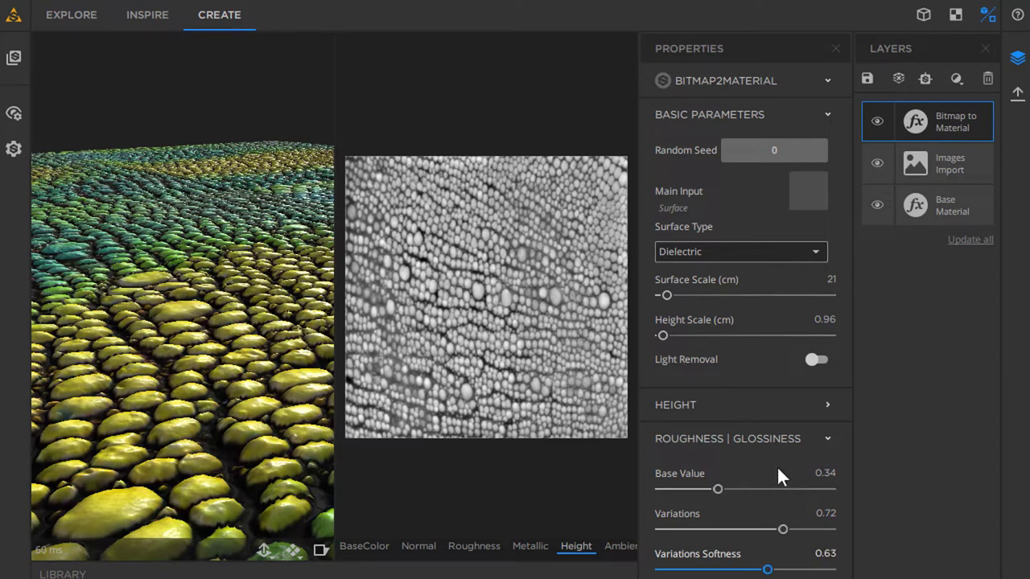
# Open the Ambient Occlusion settings and keep Radius at 1
pyautogui.click(722, 441)
pyautogui.click(727, 472)
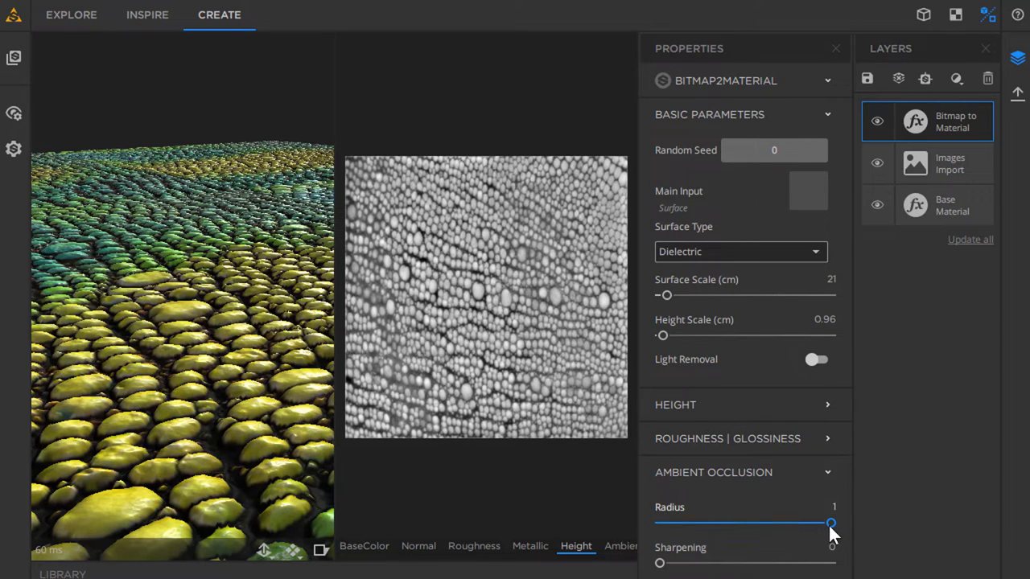
pyautogui.moveTo(830, 526)
pyautogui.mouseDown()
pyautogui.moveTo(739, 529)
pyautogui.moveTo(837, 524)
pyautogui.mouseUp()
# Reset the AO radius to 1 and add an Equalizer layer at Radius 25 atop the stack
pyautogui.click(923, 14)
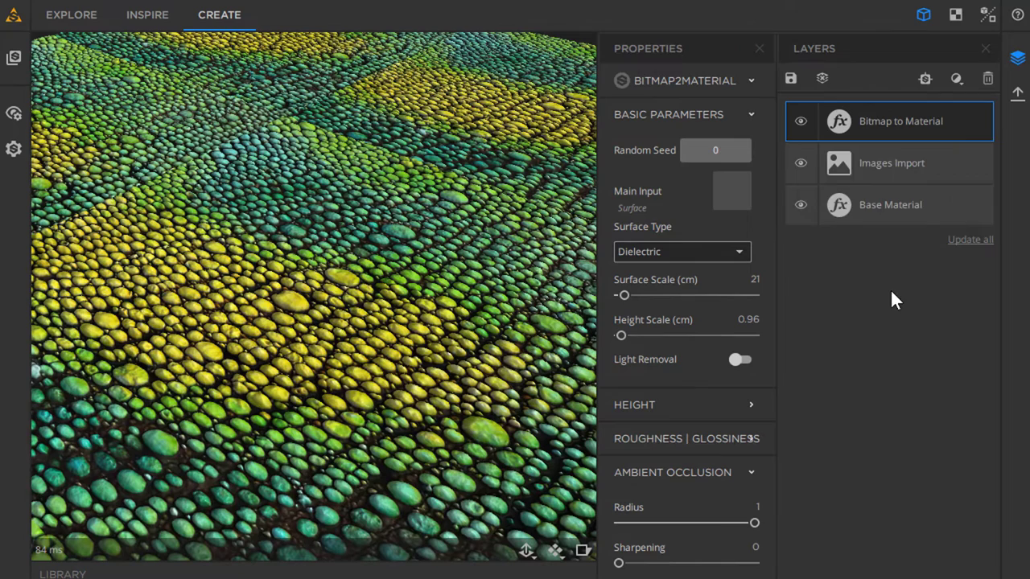
pyautogui.click(955, 75)
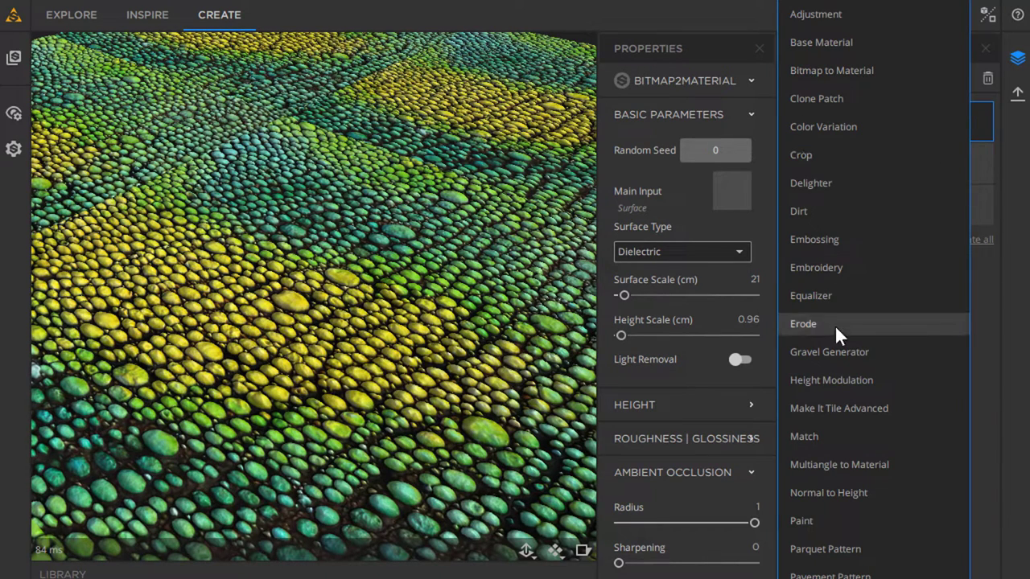
pyautogui.click(830, 296)
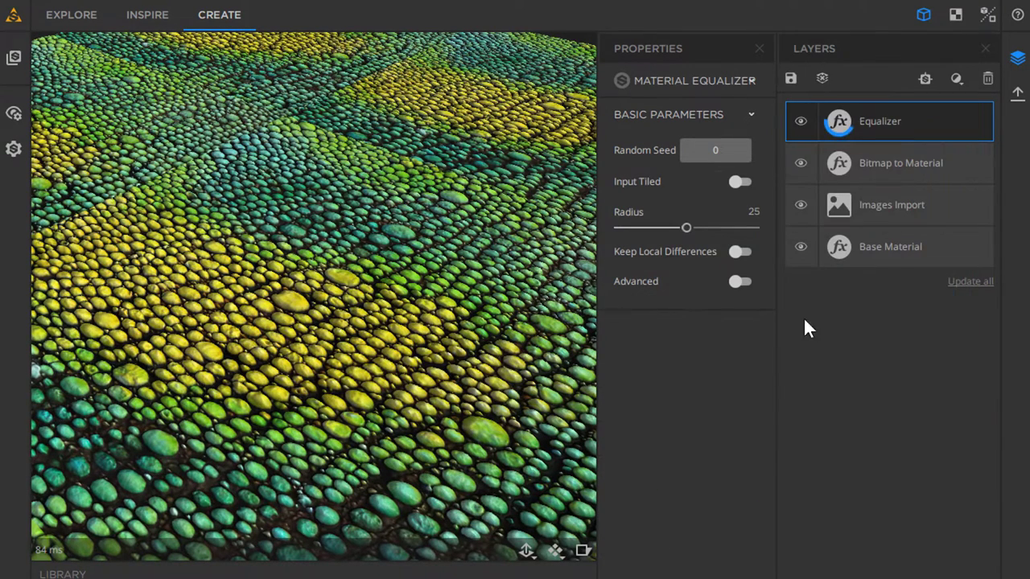
pyautogui.scroll(5, 392, 339)
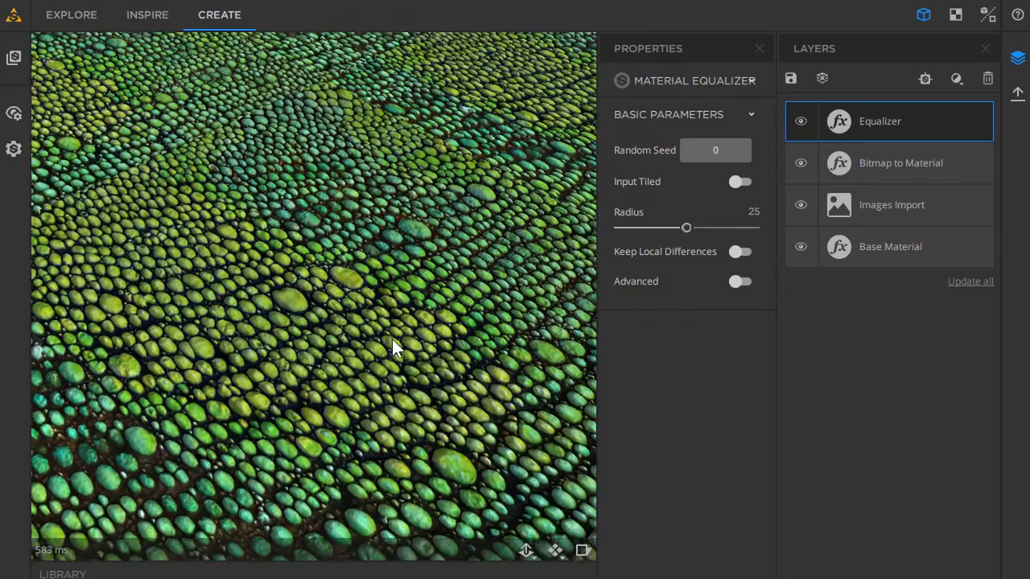
pyautogui.scroll(-5, 392, 339)
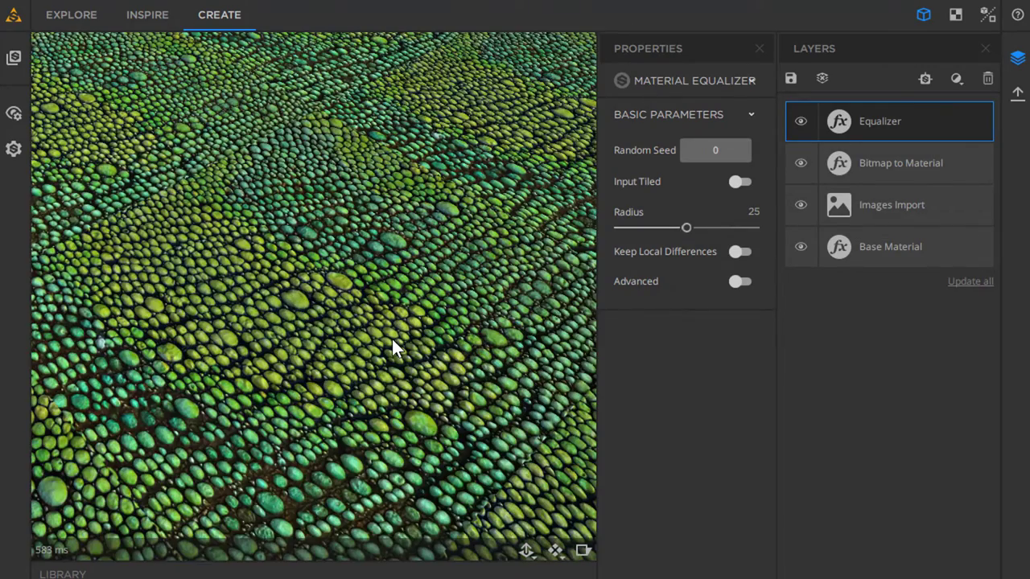
pyautogui.moveTo(395, 336); pyautogui.dragTo(517, 343)
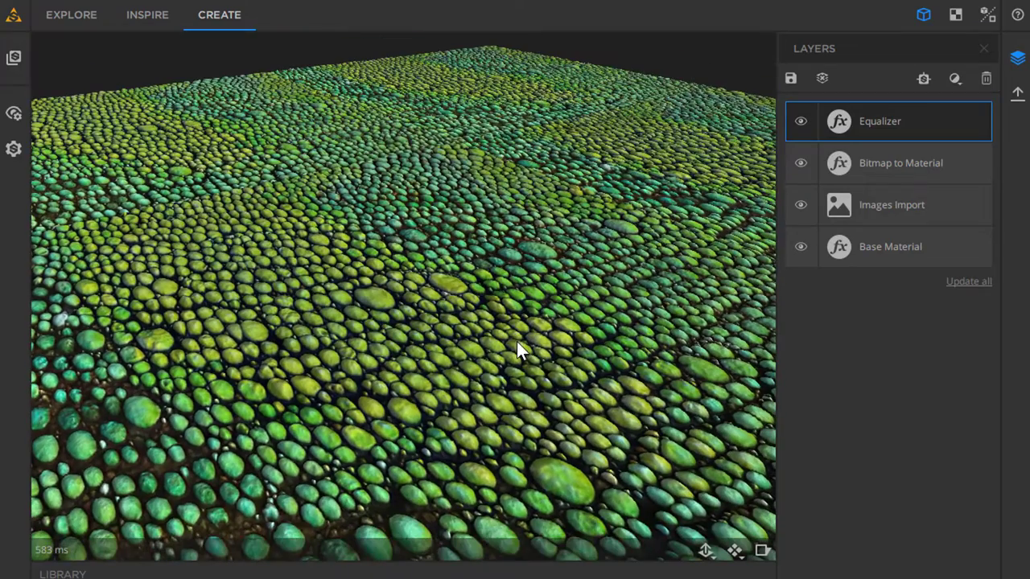
pyautogui.click(864, 129)
pyautogui.click(529, 551)
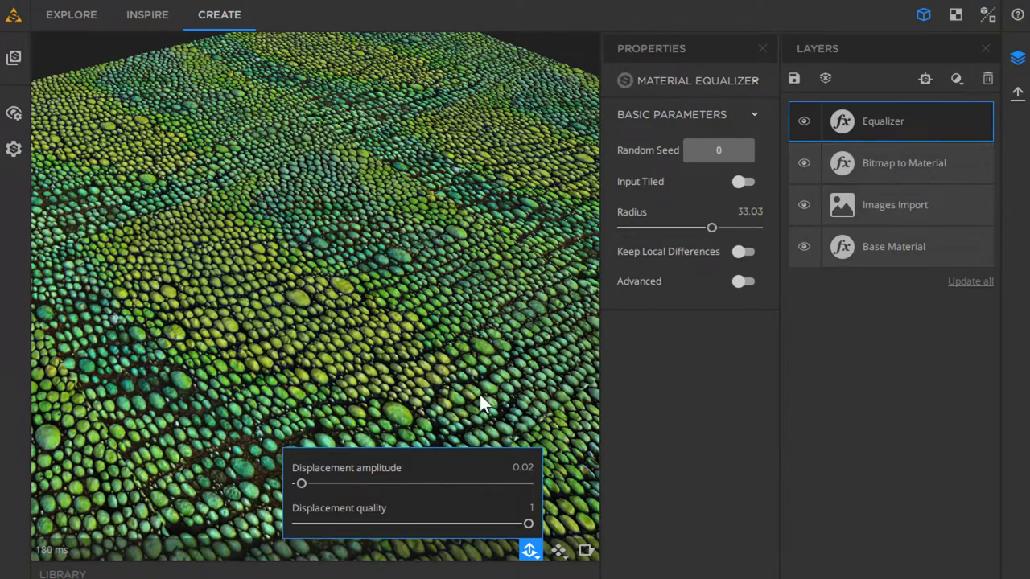
pyautogui.click(559, 550)
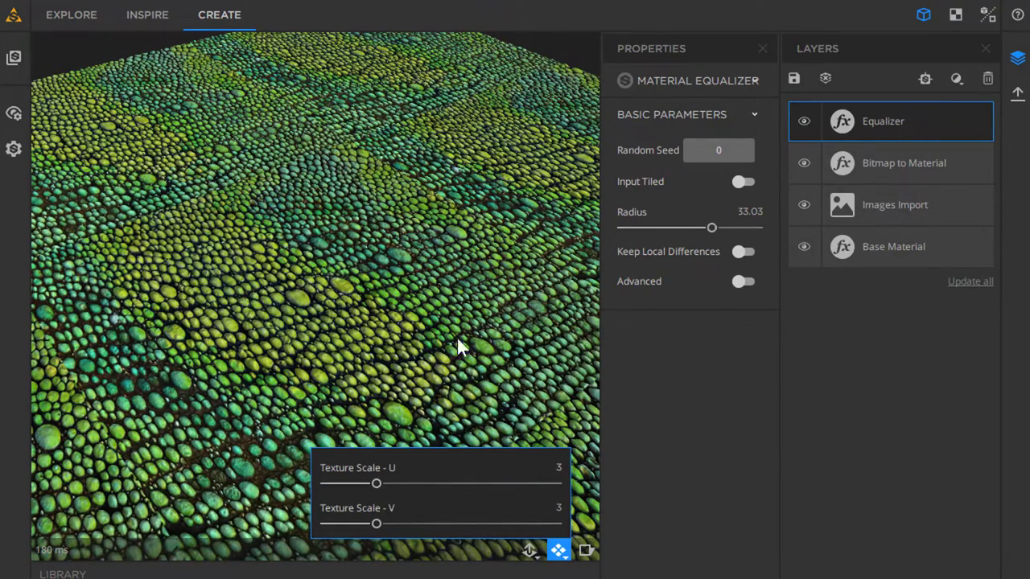
pyautogui.moveTo(457, 346); pyautogui.dragTo(465, 400)
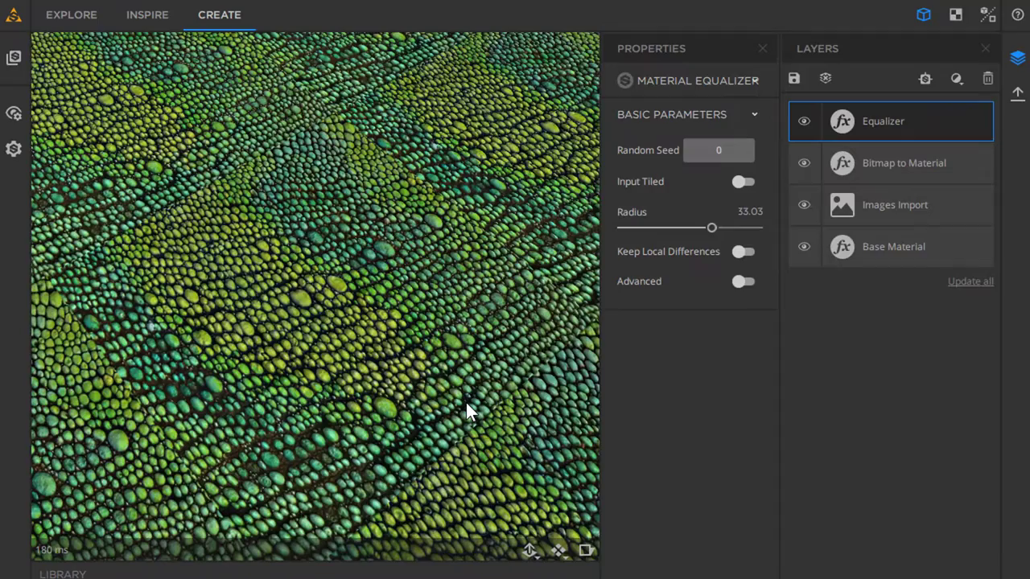
pyautogui.scroll(-5, 466, 402)
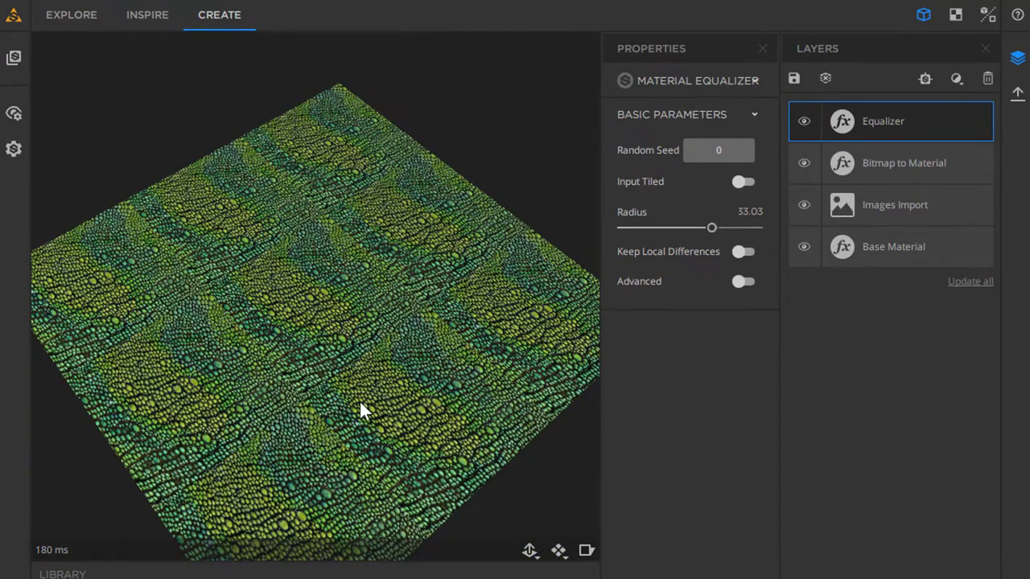
pyautogui.scroll(6, 360, 404)
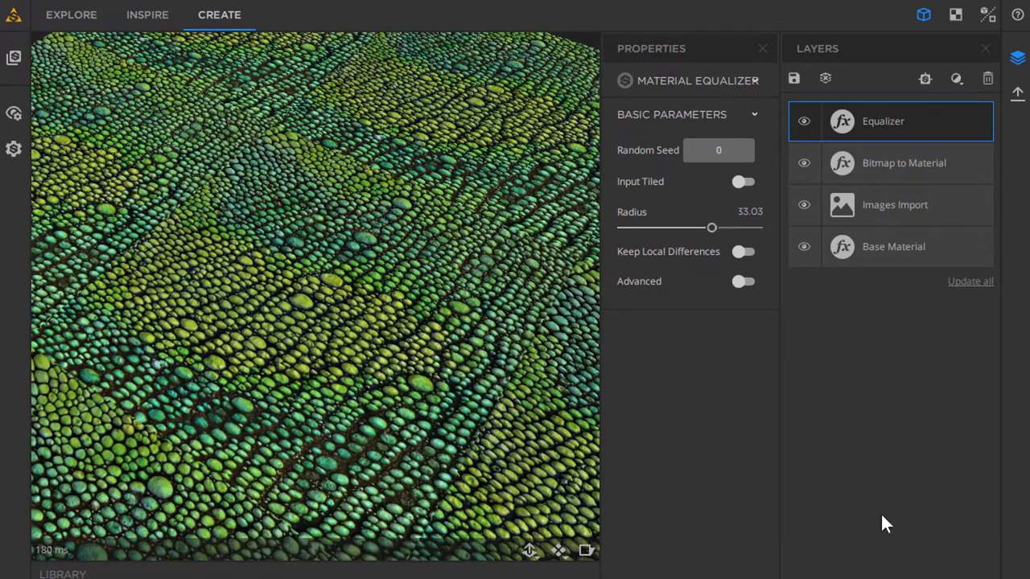
# Add a Crop filter, then move and shrink its crop box to a smaller scale patch
pyautogui.click(956, 78)
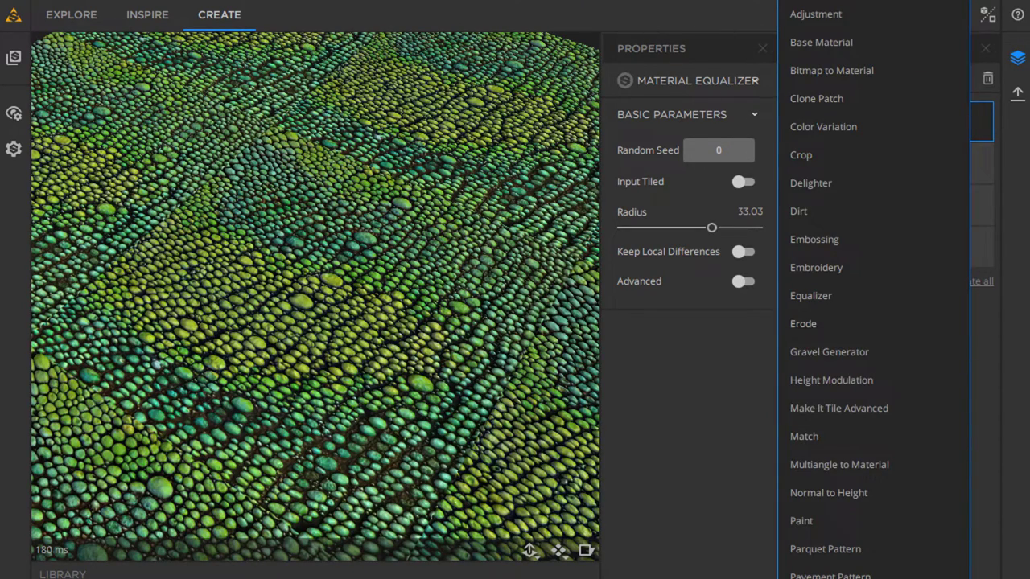
pyautogui.click(816, 153)
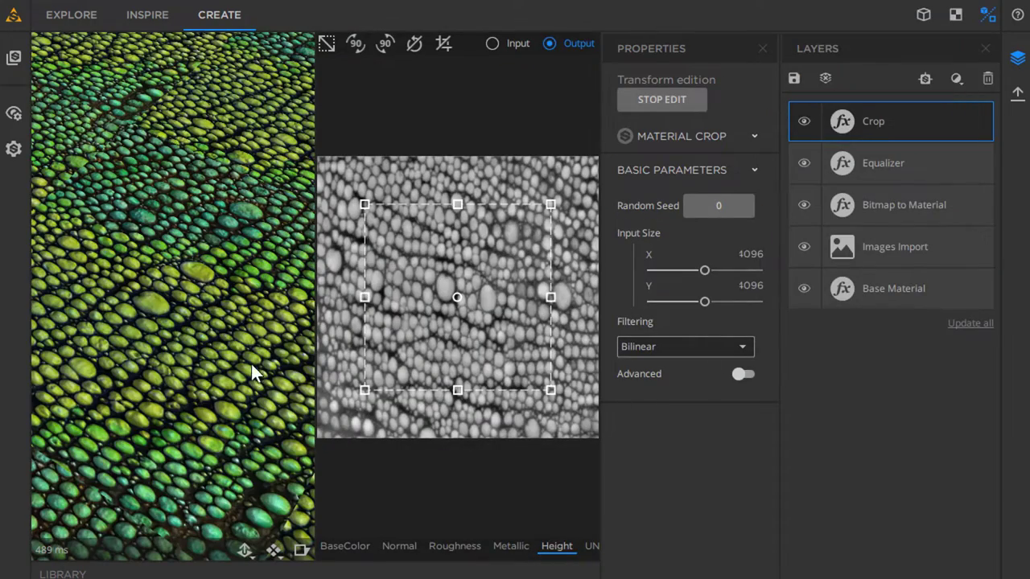
pyautogui.scroll(-5, 251, 366)
pyautogui.moveTo(431, 246); pyautogui.dragTo(436, 274)
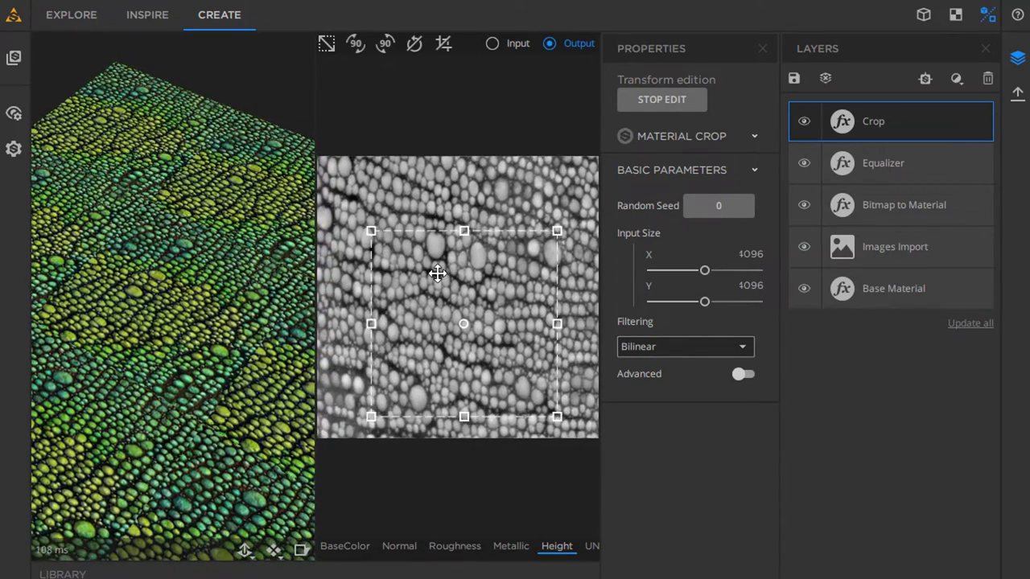
pyautogui.moveTo(554, 230); pyautogui.dragTo(533, 244)
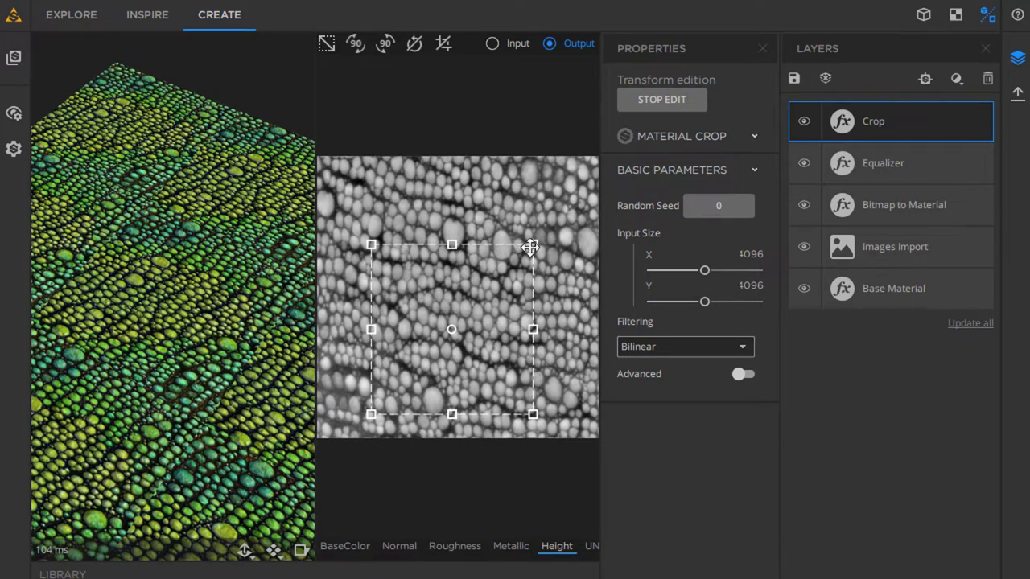
pyautogui.moveTo(277, 398); pyautogui.dragTo(236, 414)
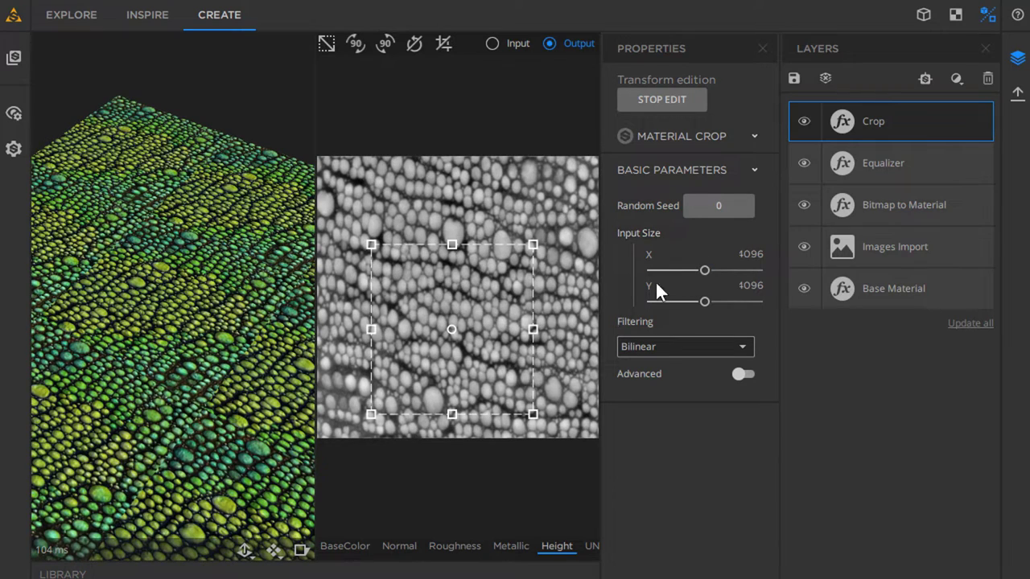
pyautogui.click(989, 122)
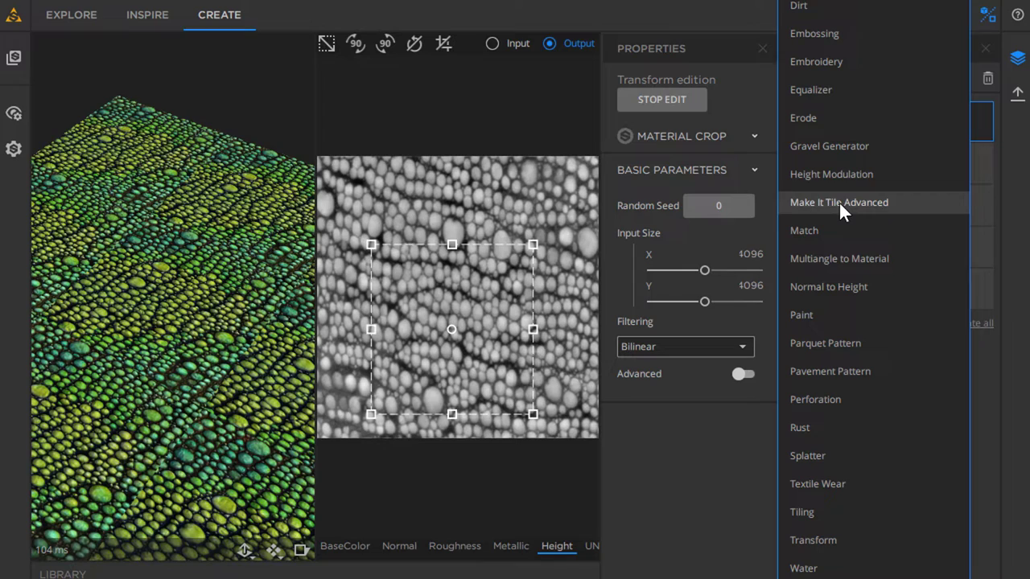
# Add Make It Tile Advanced above Crop, with Threshold 0.86 and Height Matching set to Maximum
pyautogui.press('F2')
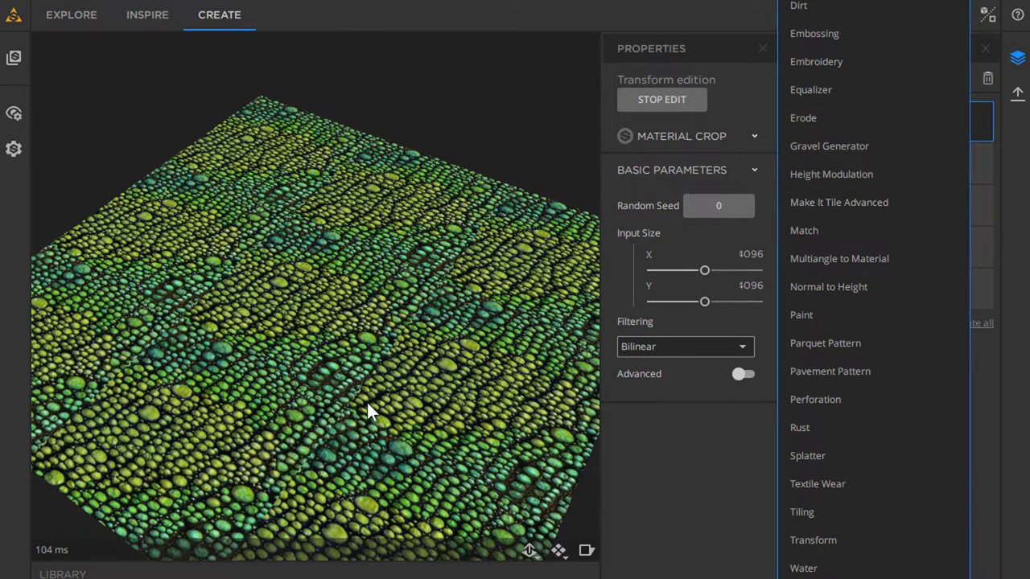
pyautogui.click(839, 202)
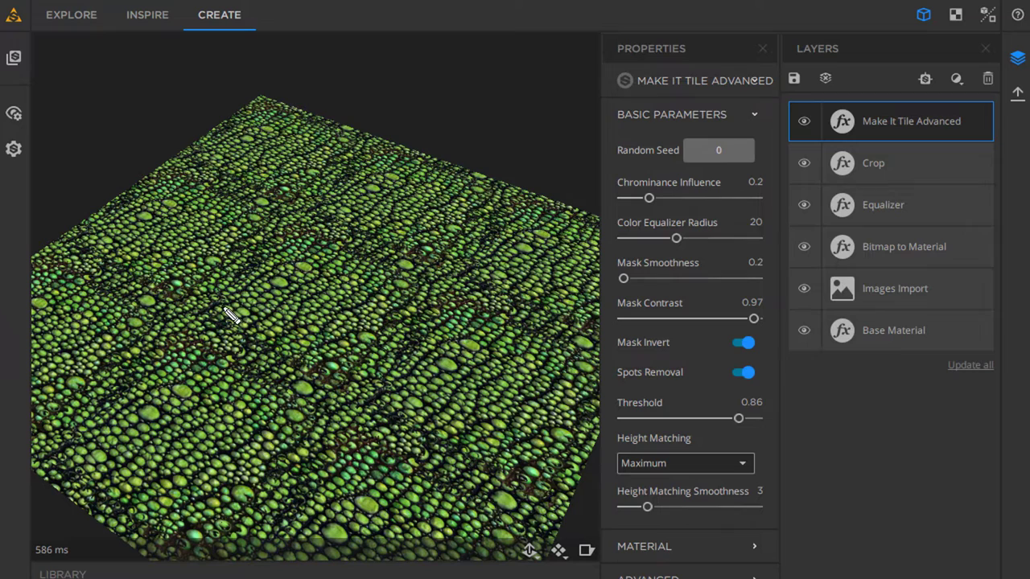
pyautogui.moveTo(216, 307)
pyautogui.mouseDown()
pyautogui.moveTo(290, 236)
pyautogui.moveTo(241, 239)
pyautogui.moveTo(199, 277)
pyautogui.mouseUp()
pyautogui.moveTo(305, 241)
pyautogui.mouseDown()
pyautogui.moveTo(400, 278)
pyautogui.moveTo(349, 364)
pyautogui.moveTo(231, 324)
pyautogui.moveTo(214, 308)
pyautogui.mouseUp()
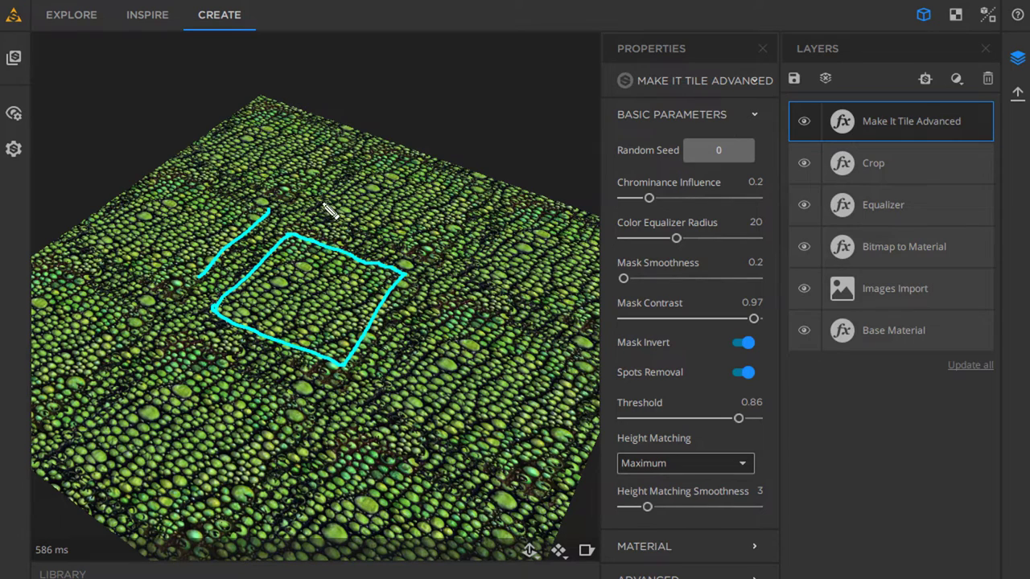
pyautogui.moveTo(319, 202)
pyautogui.mouseDown()
pyautogui.moveTo(423, 248)
pyautogui.moveTo(446, 229)
pyautogui.moveTo(473, 179)
pyautogui.mouseUp()
pyautogui.moveTo(323, 207); pyautogui.dragTo(413, 190)
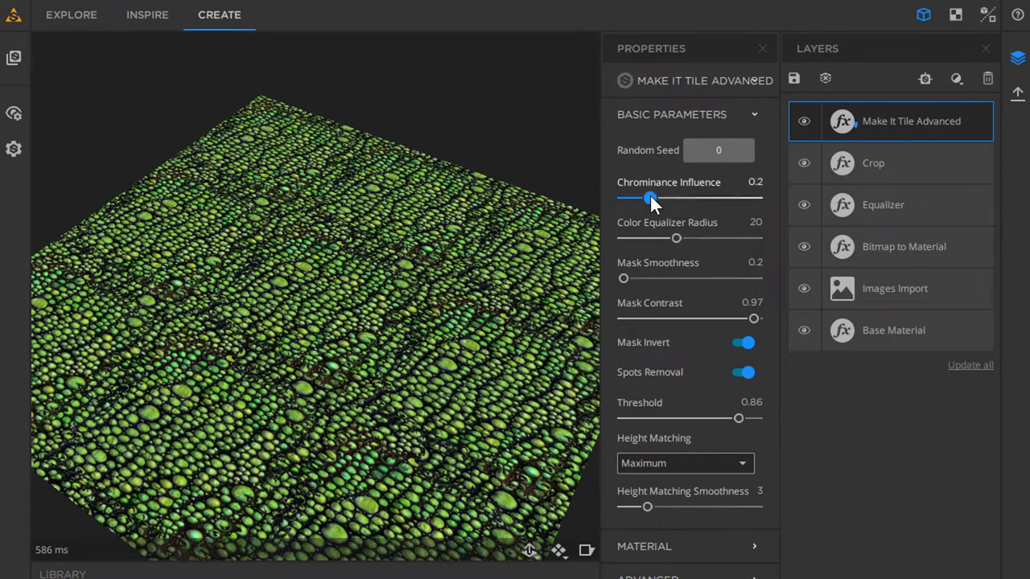
# Set Chrominance Influence 0.15, Color Equalizer Radius 9.39, Mask Smoothness 7.66 and Mask Contrast 0.61
pyautogui.moveTo(650, 195)
pyautogui.mouseDown()
pyautogui.moveTo(750, 194)
pyautogui.moveTo(644, 194)
pyautogui.mouseUp()
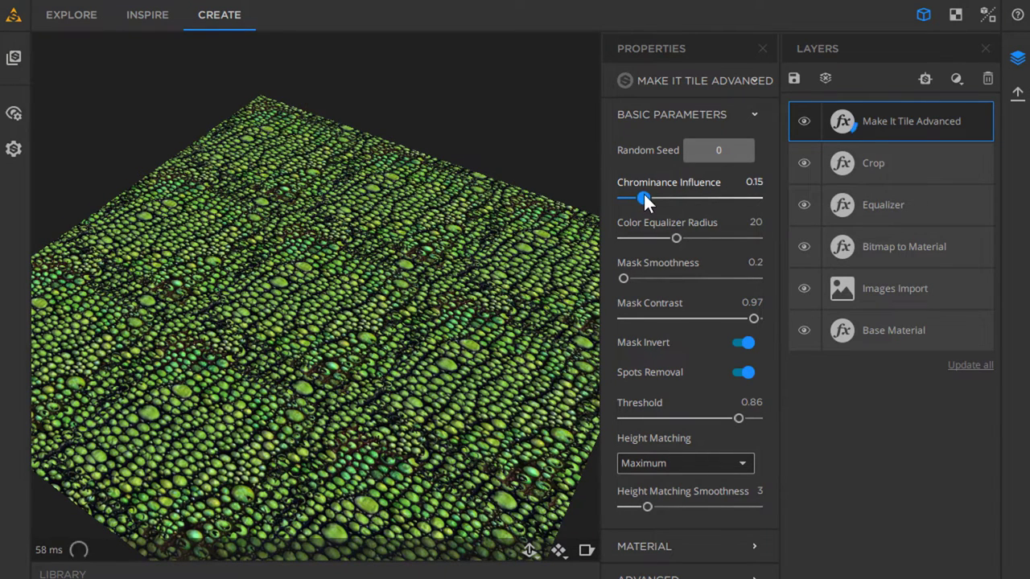
pyautogui.moveTo(675, 235); pyautogui.dragTo(653, 235)
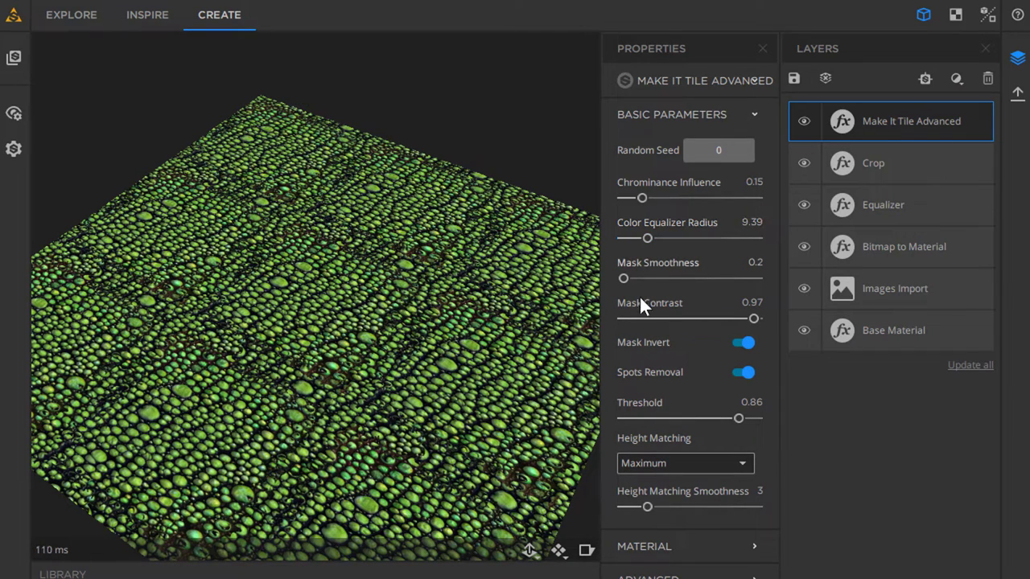
pyautogui.moveTo(623, 278); pyautogui.dragTo(652, 278)
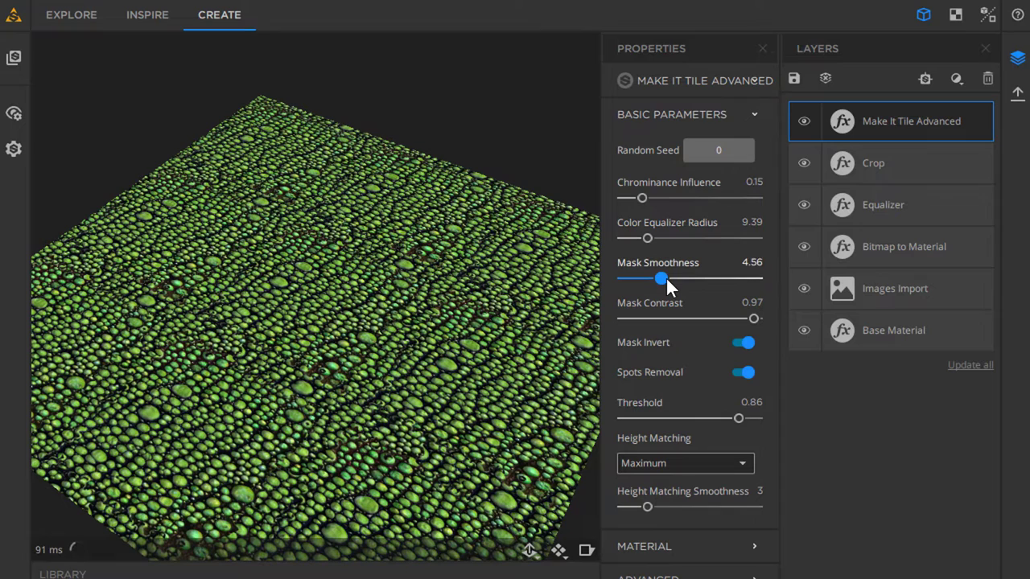
pyautogui.moveTo(666, 276); pyautogui.dragTo(688, 278)
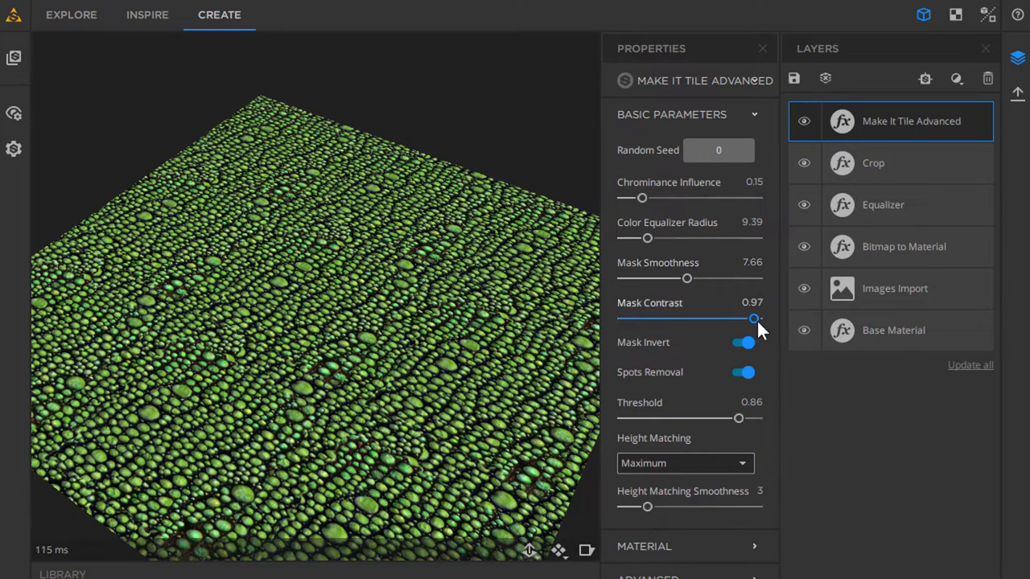
pyautogui.moveTo(753, 316); pyautogui.dragTo(704, 316)
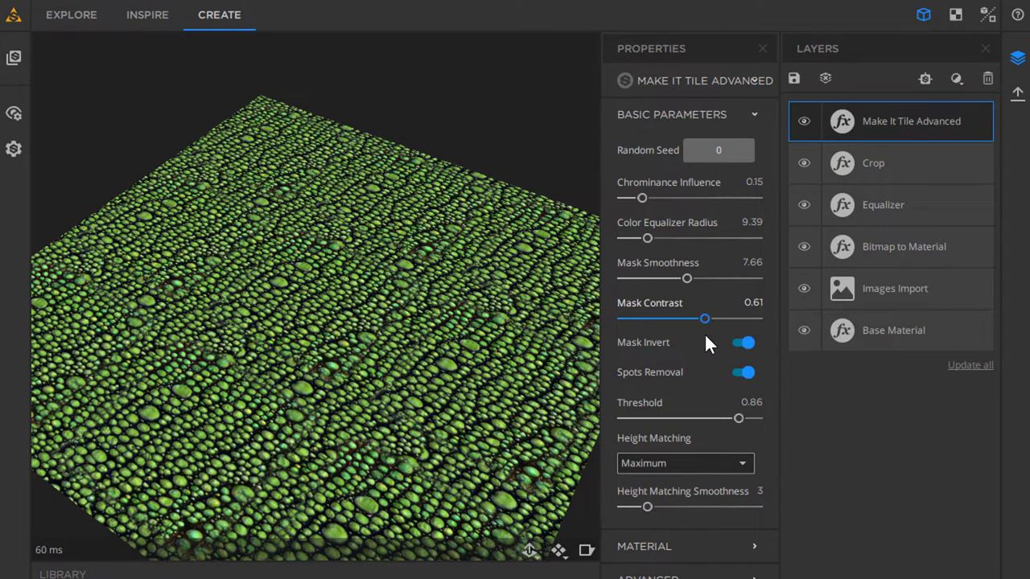
# Lower Make It Tile Advanced's Threshold to 0.78 and set Height Matching Smoothness near 3
pyautogui.scroll(-1, 773, 347)
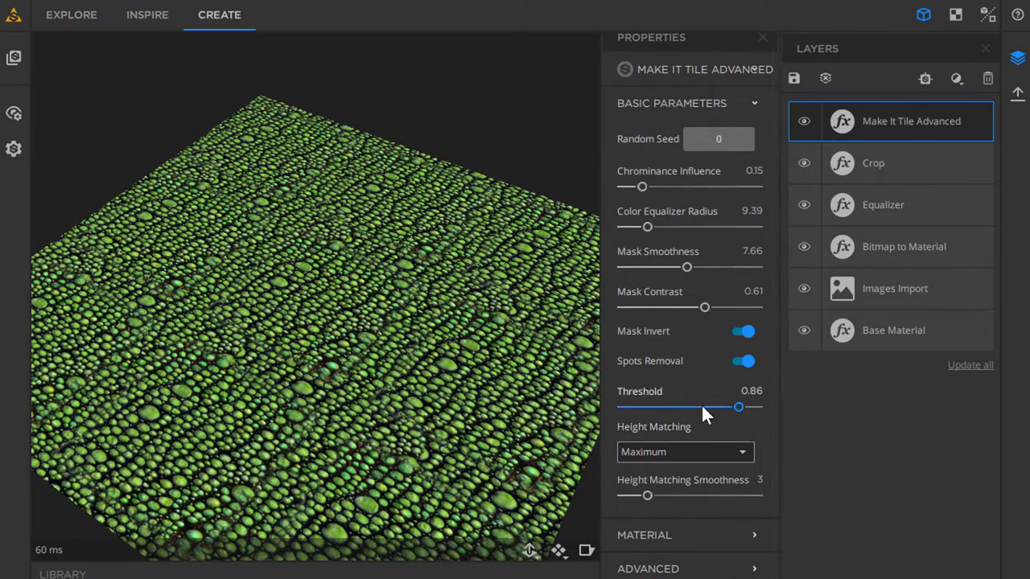
pyautogui.moveTo(503, 463); pyautogui.dragTo(492, 463)
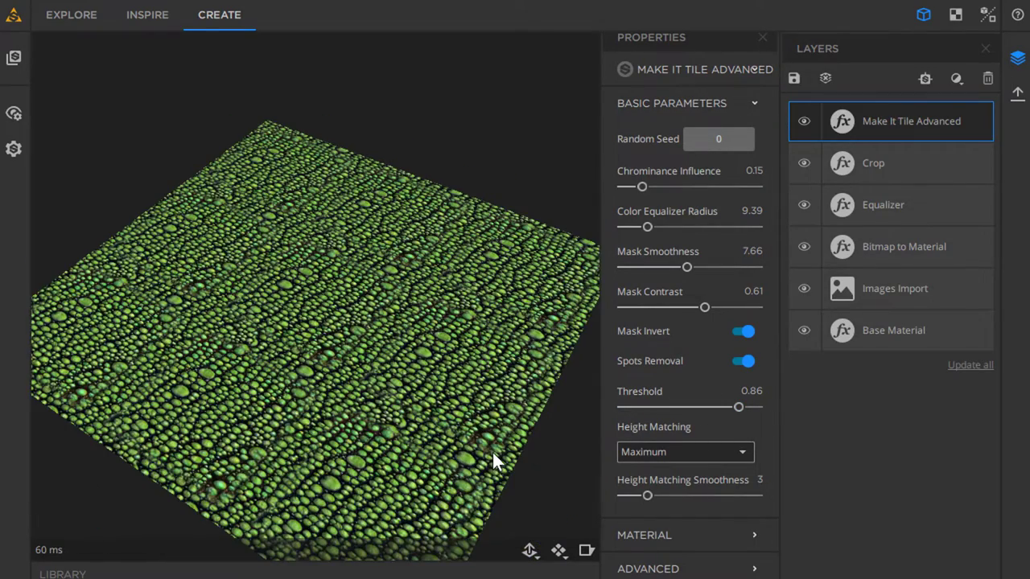
pyautogui.scroll(5, 474, 428)
pyautogui.scroll(-3, 478, 431)
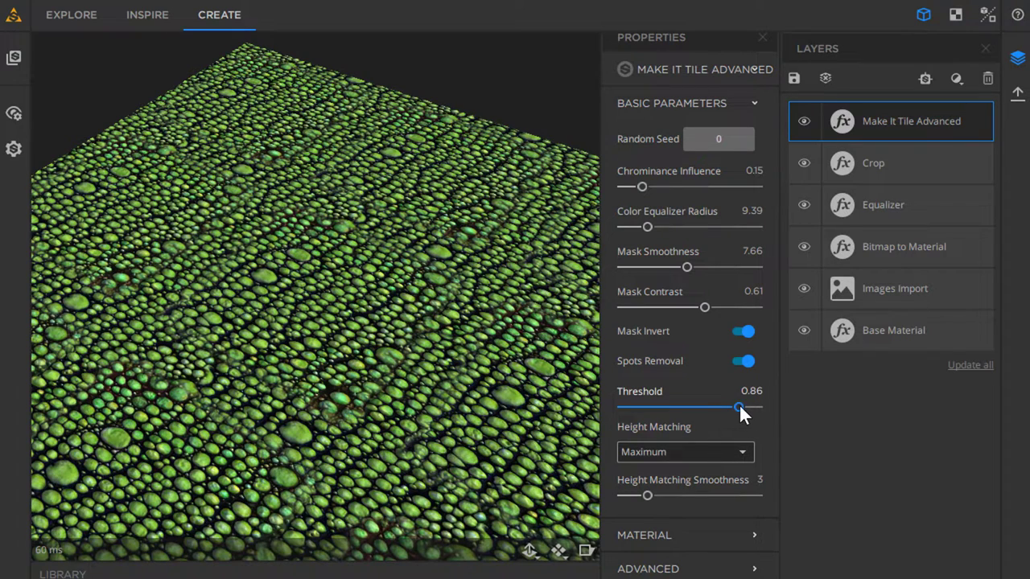
pyautogui.moveTo(738, 404); pyautogui.dragTo(729, 403)
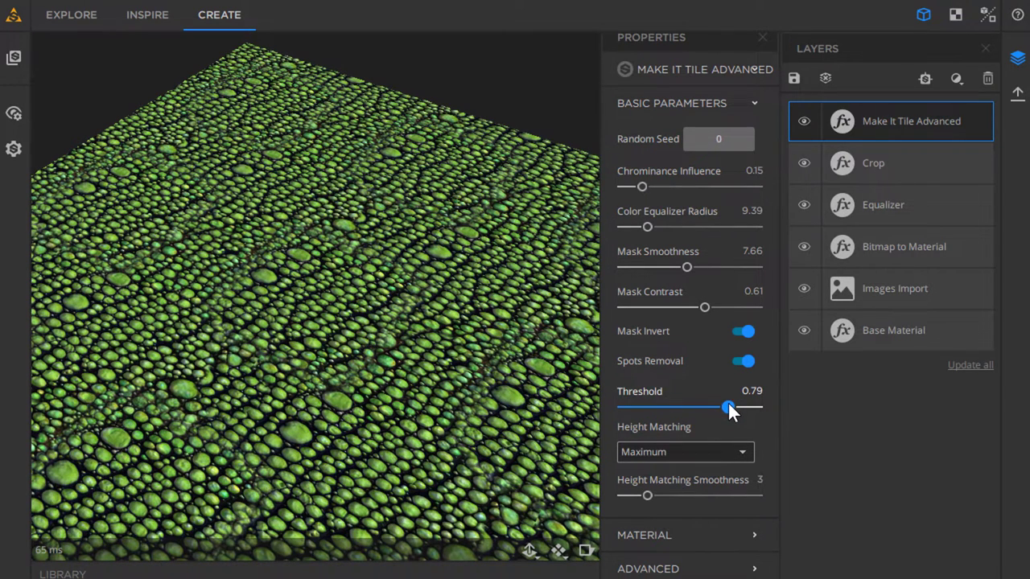
pyautogui.moveTo(726, 408); pyautogui.dragTo(724, 407)
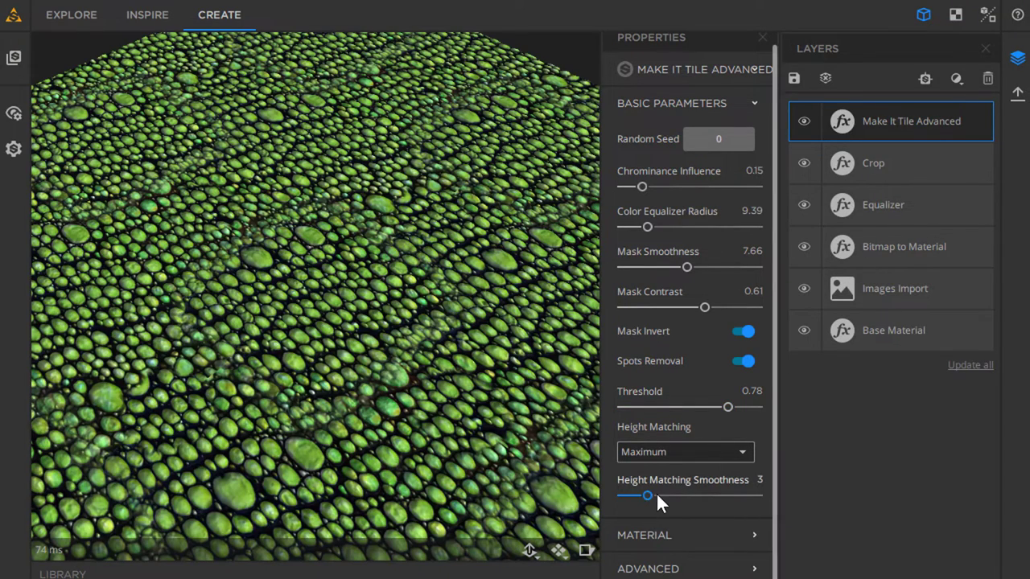
pyautogui.moveTo(649, 496)
pyautogui.mouseDown()
pyautogui.moveTo(721, 492)
pyautogui.moveTo(648, 496)
pyautogui.mouseUp()
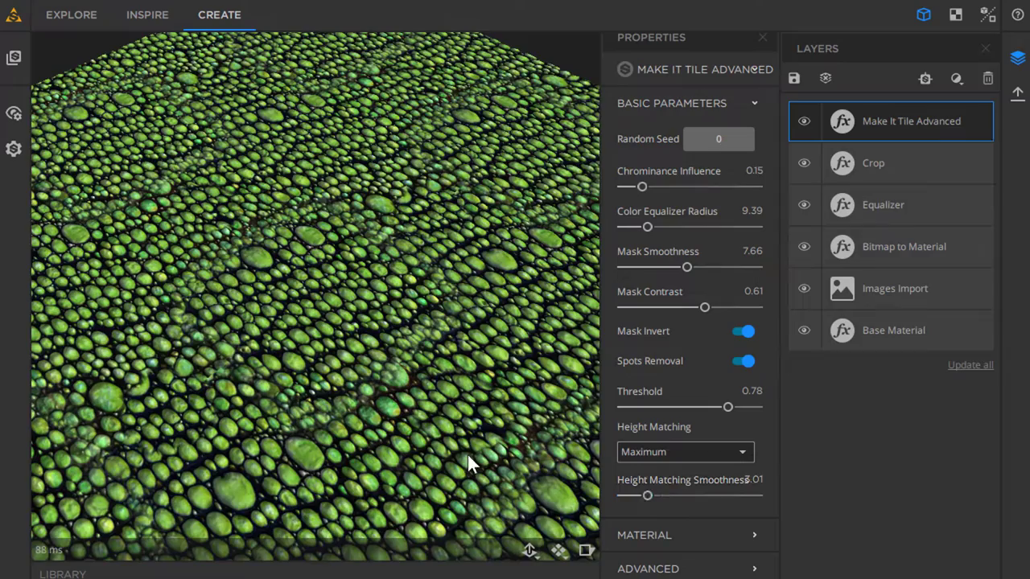
pyautogui.scroll(-5, 484, 424)
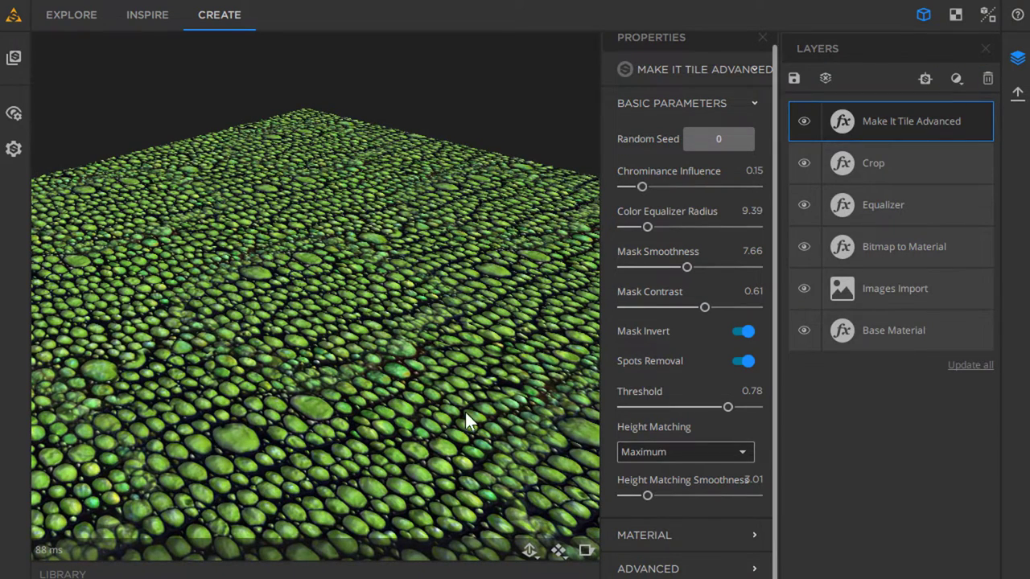
pyautogui.scroll(5, 472, 459)
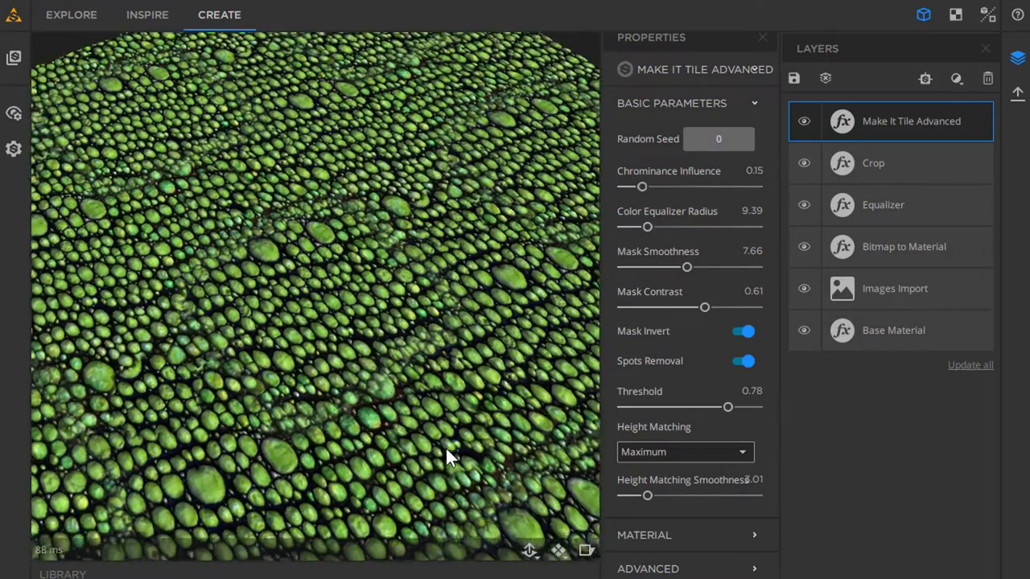
pyautogui.moveTo(445, 455); pyautogui.dragTo(102, 218)
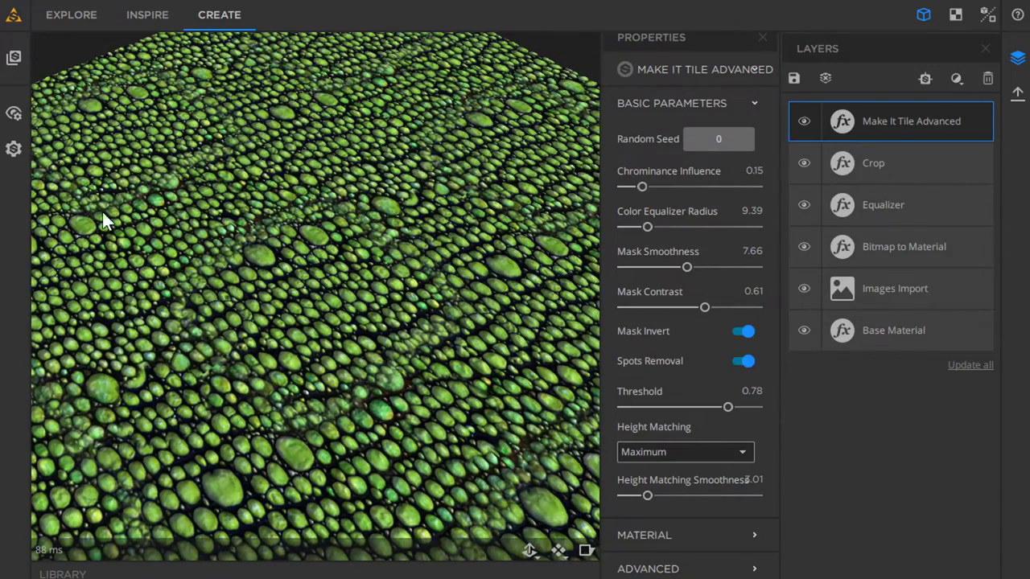
pyautogui.click(14, 113)
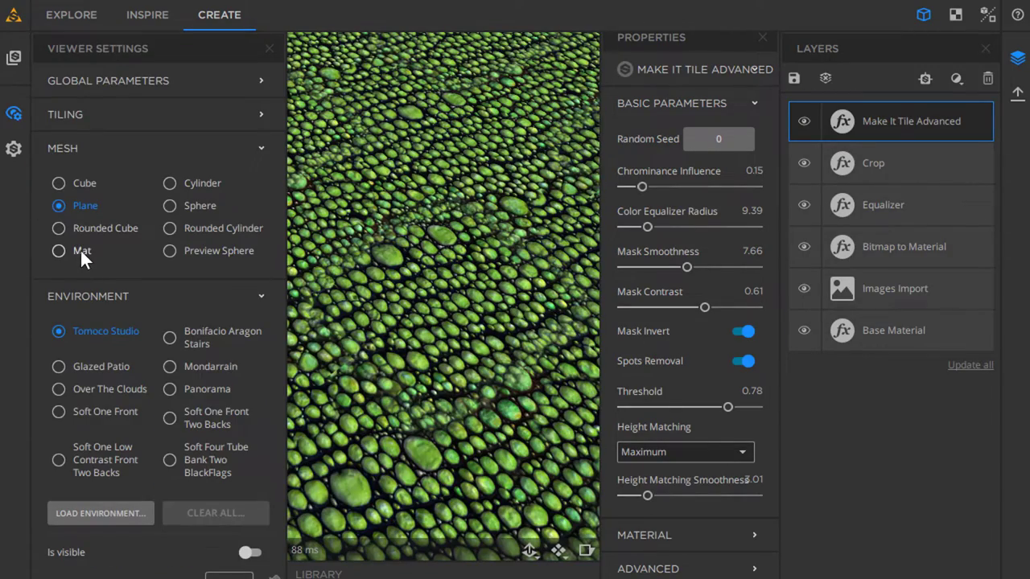
pyautogui.click(206, 206)
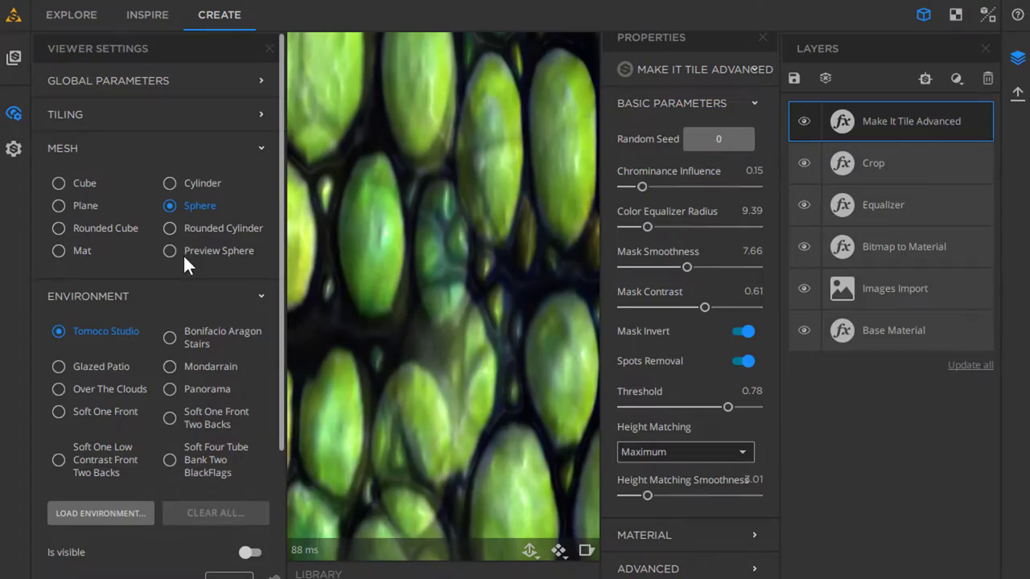
pyautogui.click(14, 114)
pyautogui.scroll(-5, 465, 365)
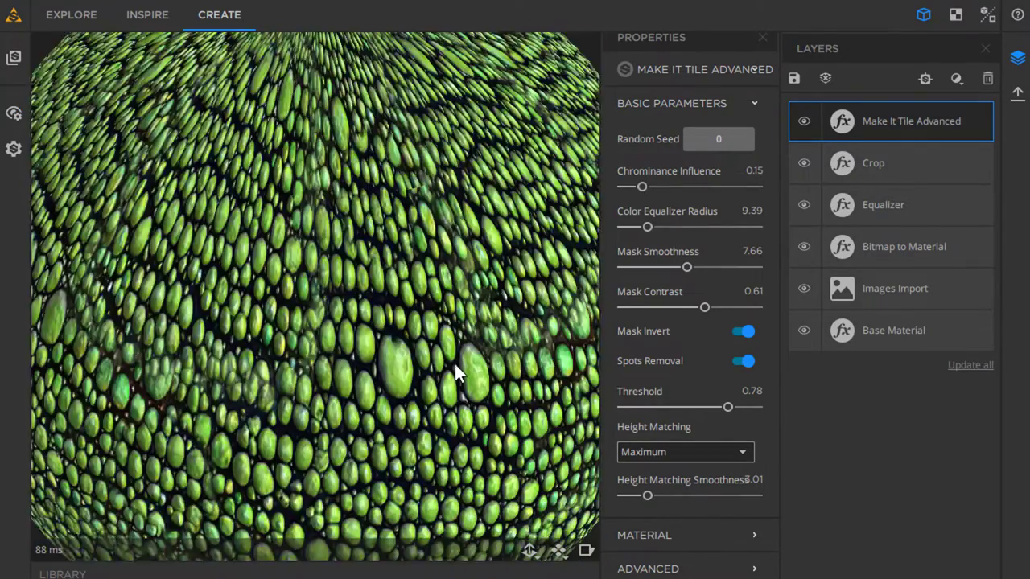
pyautogui.scroll(5, 452, 315)
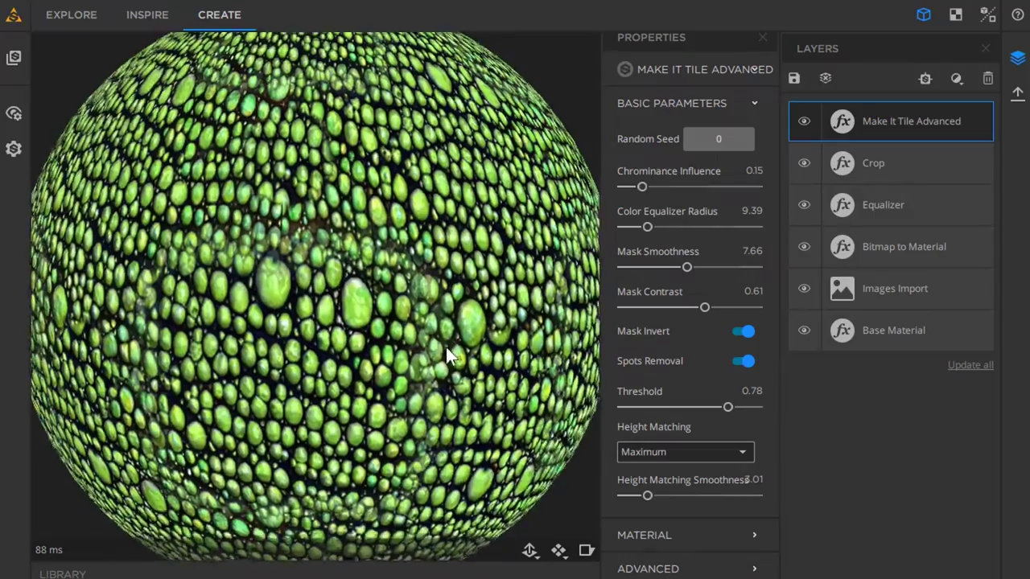
pyautogui.moveTo(445, 347); pyautogui.dragTo(470, 375)
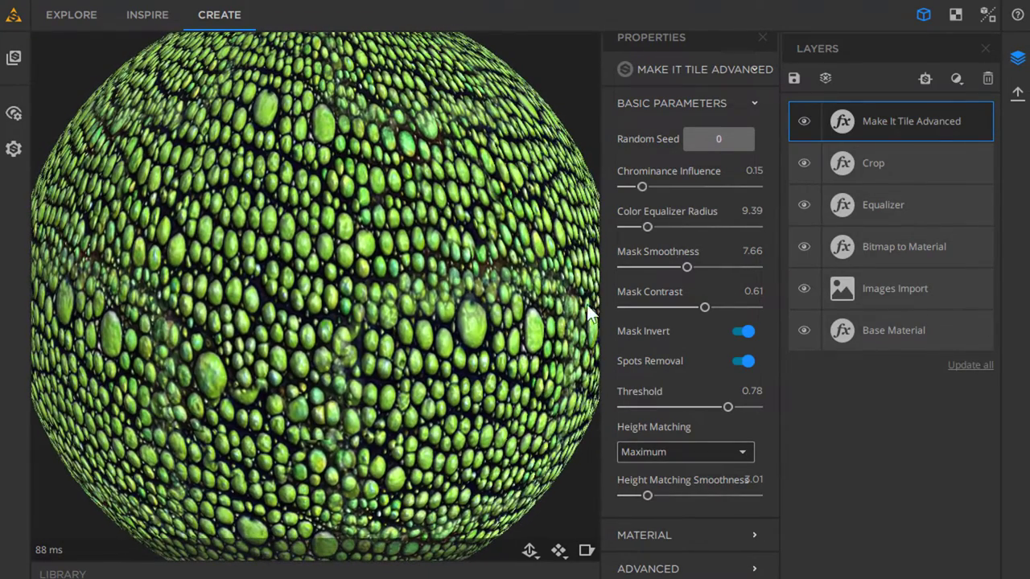
# Select the Crop layer to show its crop area, then bring up the filter list
pyautogui.click(925, 166)
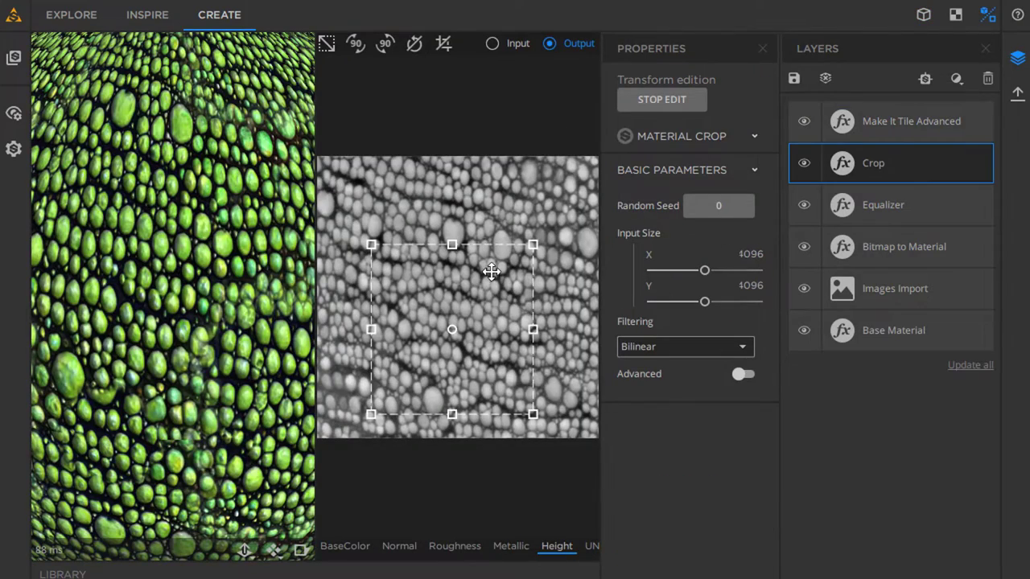
pyautogui.moveTo(186, 369); pyautogui.dragTo(193, 344)
pyautogui.click(956, 78)
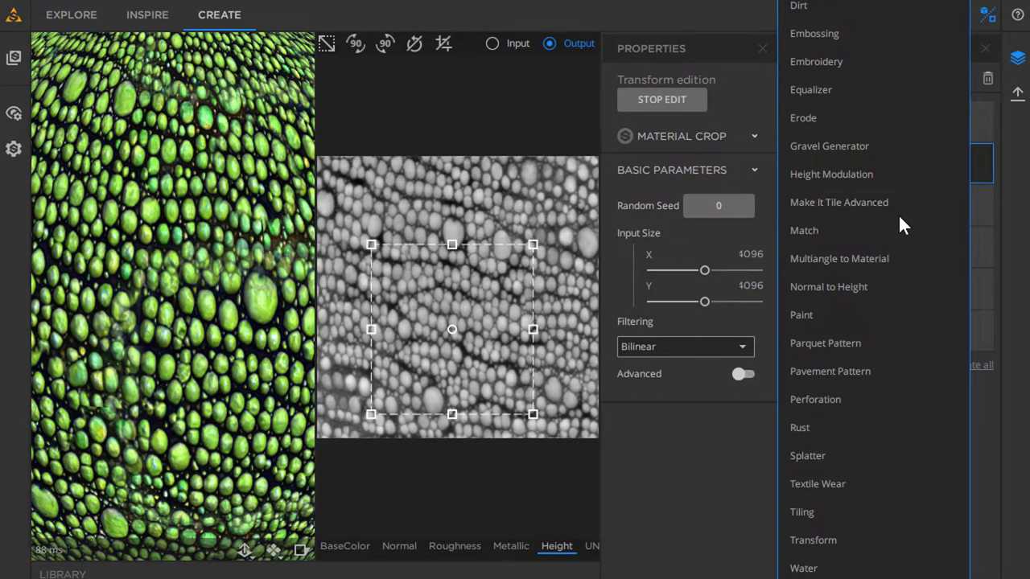
# Add a Delighter layer above Make It Tile Advanced and return to the 3D sphere preview
pyautogui.scroll(3, 899, 217)
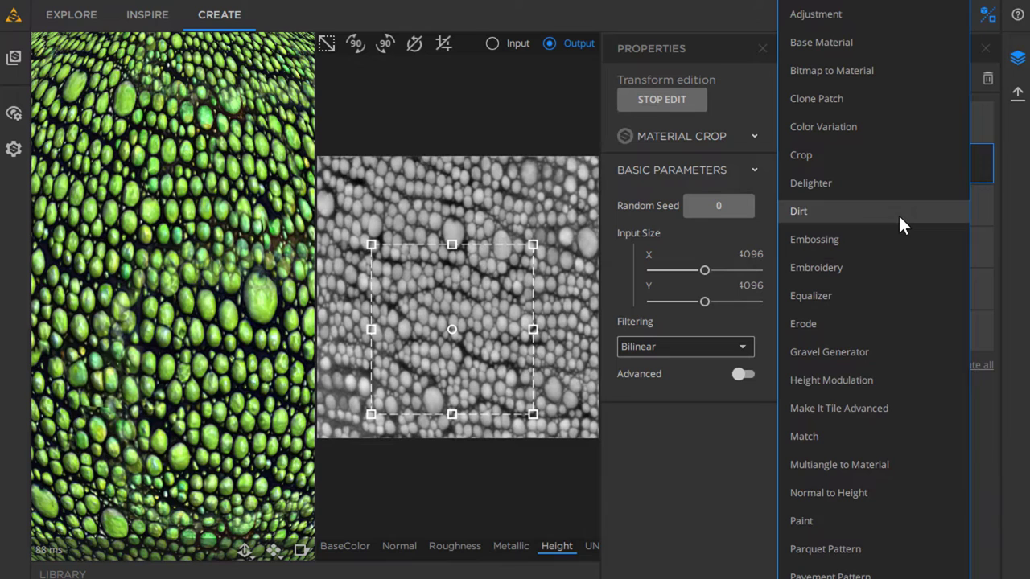
pyautogui.click(833, 183)
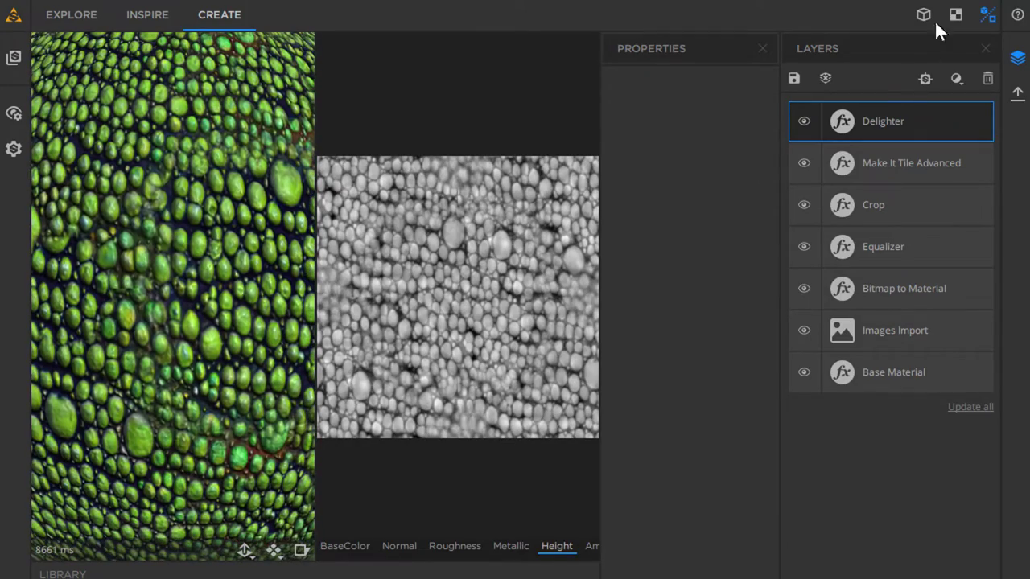
pyautogui.click(924, 16)
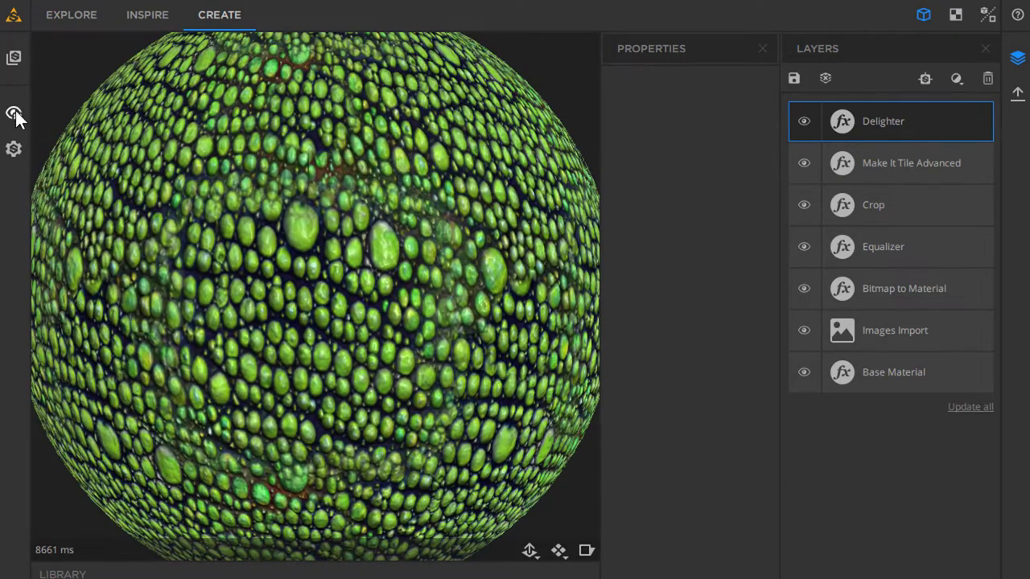
# Switch the Viewer Settings mesh to Plane and tilt to a top-down view of the scales
pyautogui.click(13, 115)
pyautogui.click(58, 206)
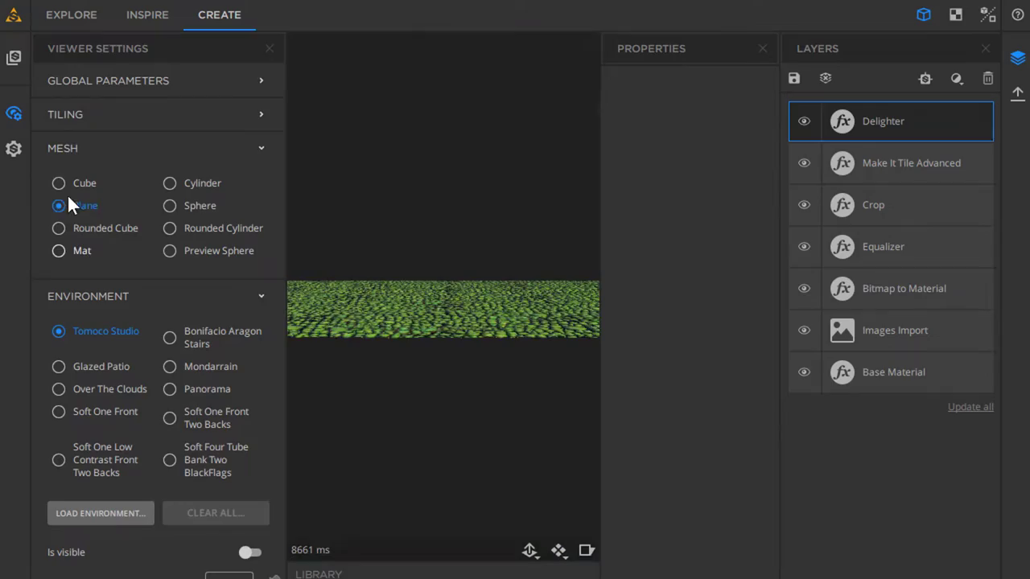
pyautogui.click(14, 114)
pyautogui.moveTo(412, 359); pyautogui.dragTo(375, 371)
pyautogui.scroll(5, 362, 410)
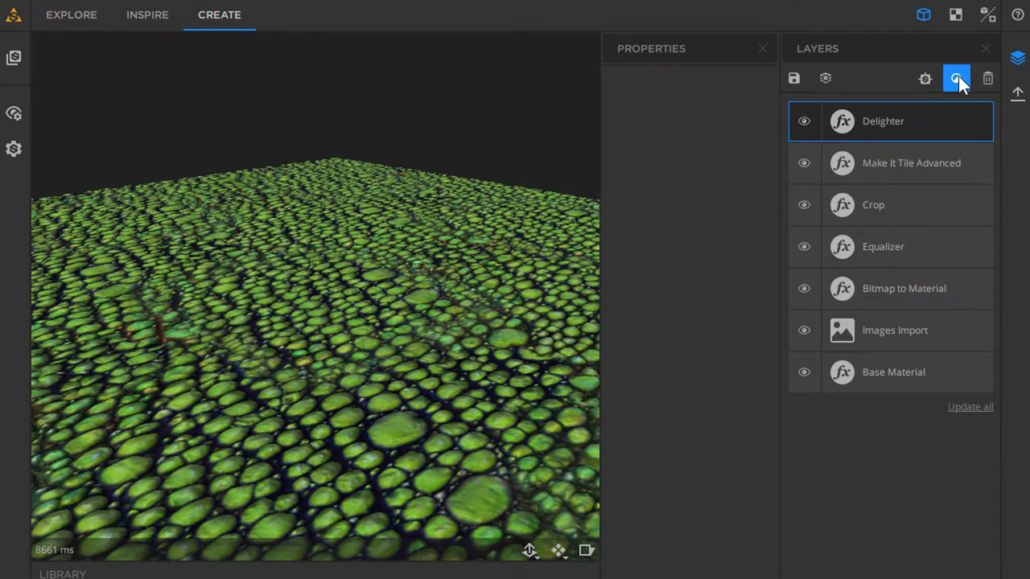
# Add an Adjustment filter layer and raise Albedo Post Sharpen Intensity to 0.81
pyautogui.click(959, 76)
pyautogui.click(860, 12)
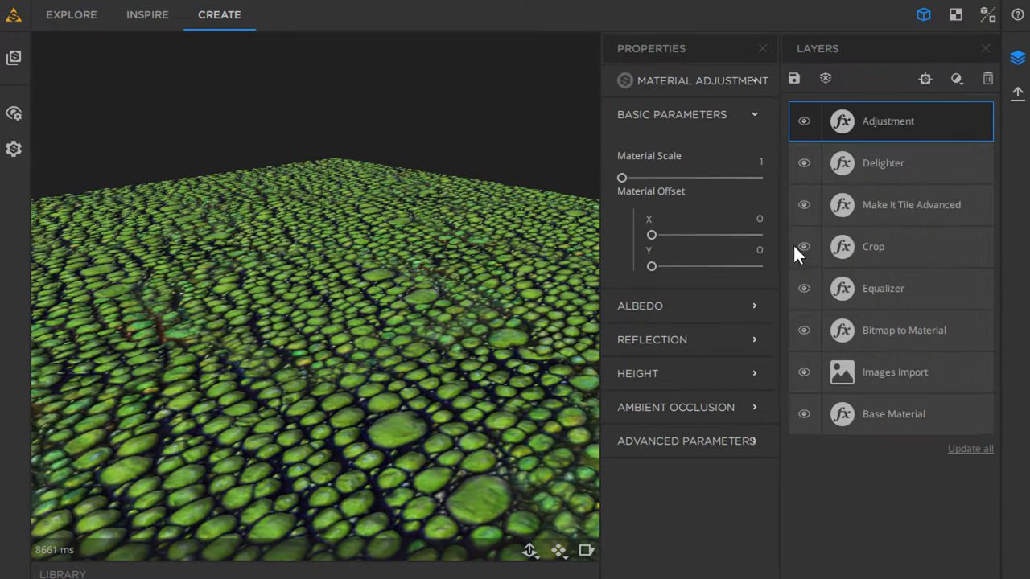
pyautogui.click(668, 295)
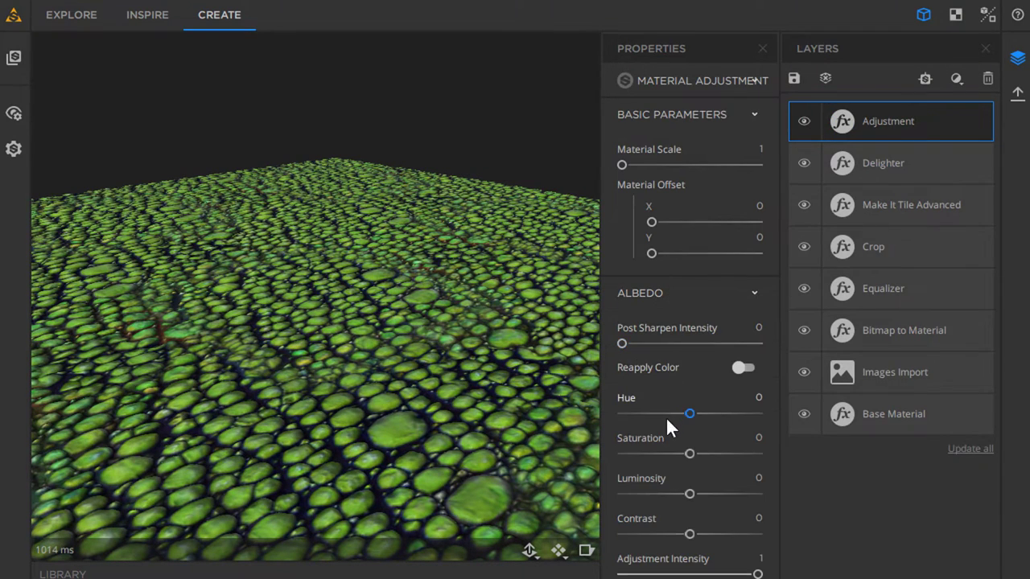
pyautogui.moveTo(551, 409); pyautogui.dragTo(428, 486)
pyautogui.moveTo(623, 343); pyautogui.dragTo(729, 343)
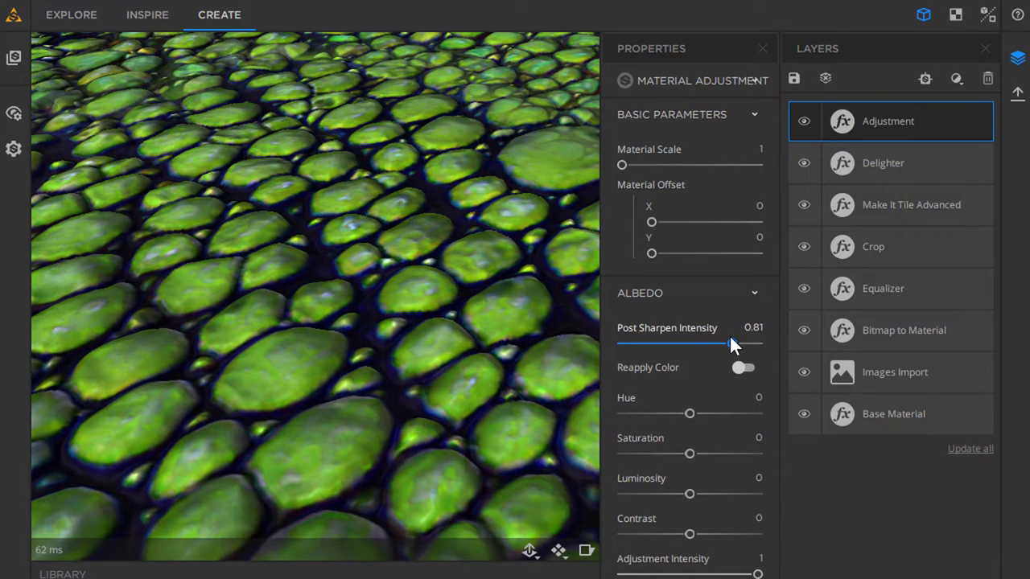
pyautogui.click(720, 293)
# Enable Recompute AO From New Height and set Depth 0.16 and Spread 0.14, checking the AO map
pyautogui.click(671, 393)
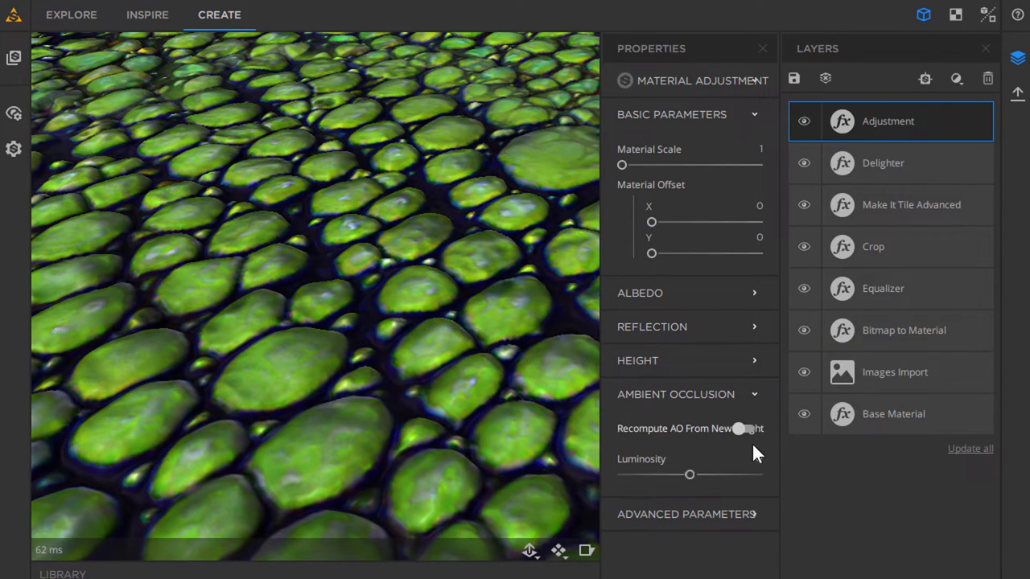
pyautogui.click(772, 429)
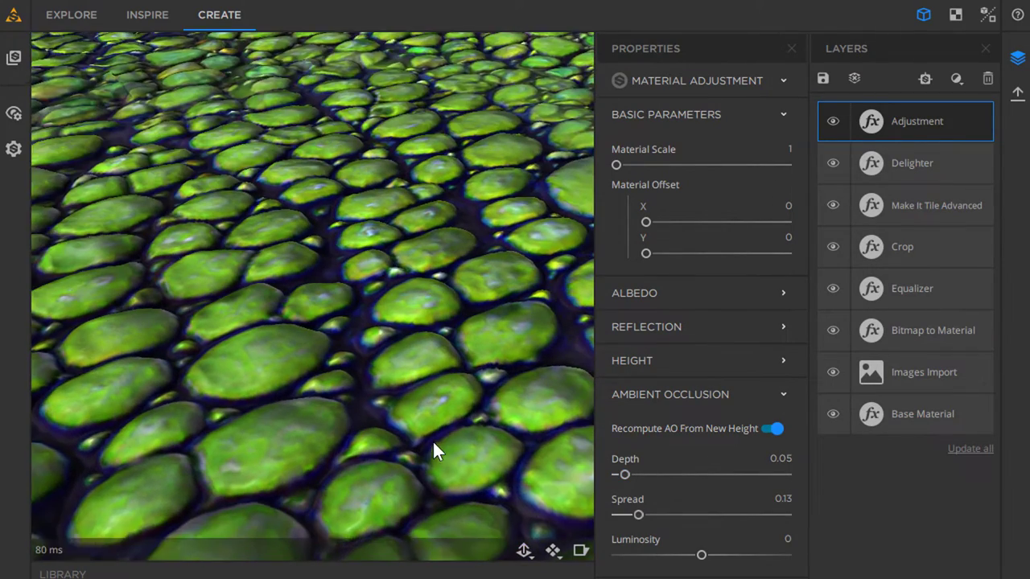
pyautogui.moveTo(432, 440); pyautogui.dragTo(454, 420)
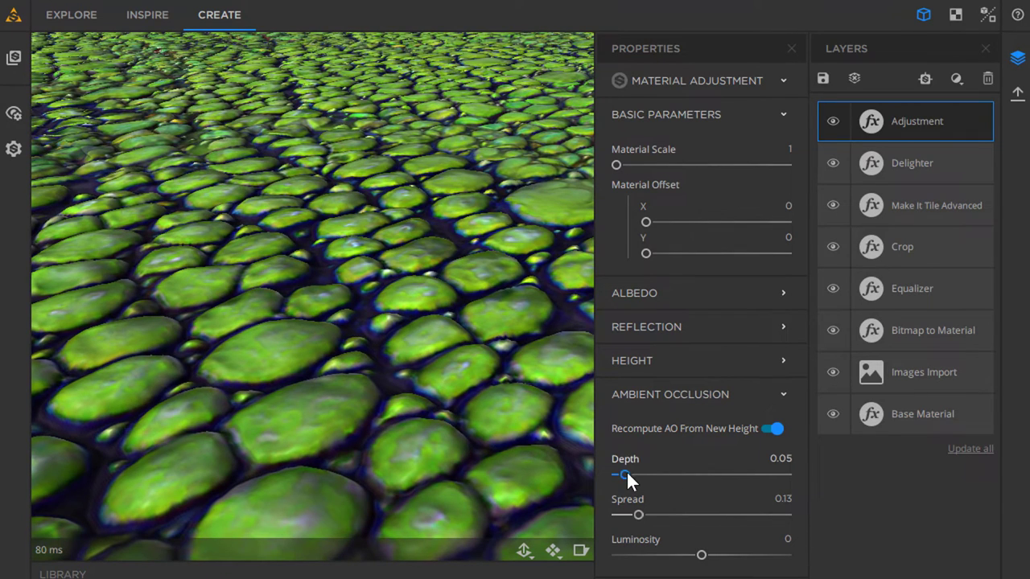
pyautogui.moveTo(626, 471)
pyautogui.mouseDown()
pyautogui.moveTo(650, 471)
pyautogui.moveTo(616, 472)
pyautogui.moveTo(627, 472)
pyautogui.mouseUp()
pyautogui.click(955, 15)
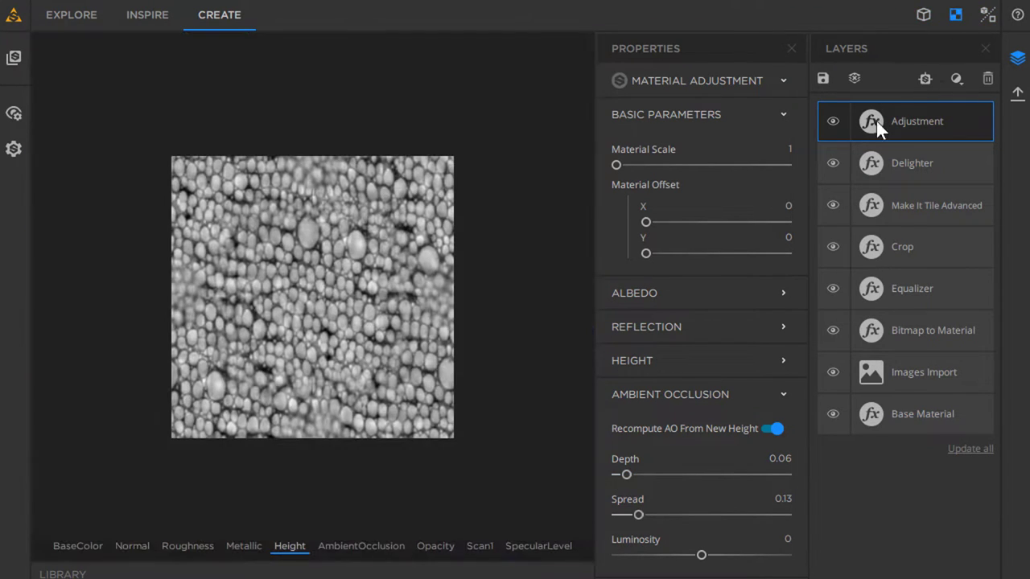
pyautogui.click(386, 548)
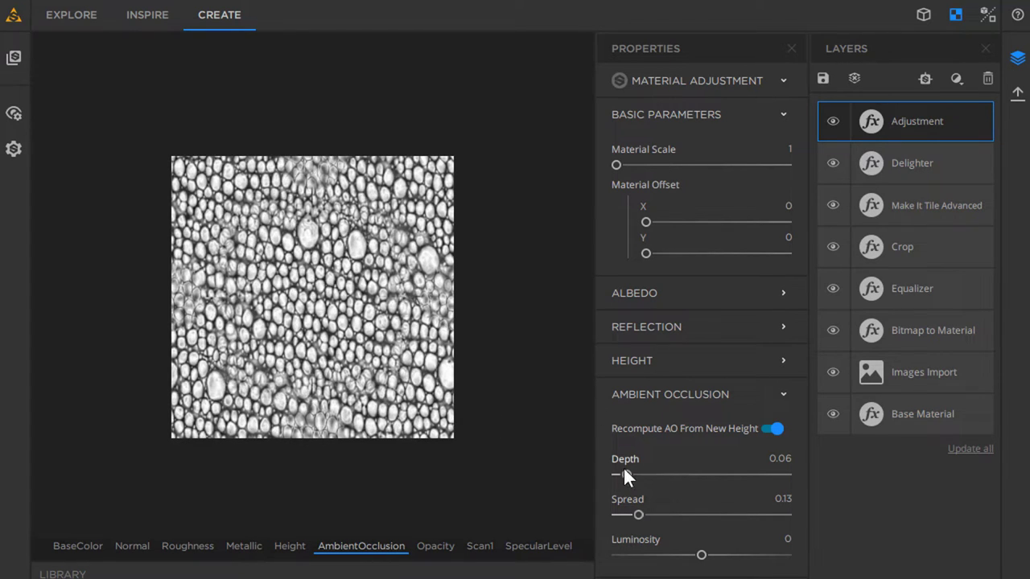
pyautogui.moveTo(625, 473)
pyautogui.mouseDown()
pyautogui.moveTo(701, 472)
pyautogui.moveTo(630, 471)
pyautogui.moveTo(644, 473)
pyautogui.mouseUp()
pyautogui.click(923, 15)
pyautogui.moveTo(637, 516)
pyautogui.mouseDown()
pyautogui.moveTo(656, 513)
pyautogui.moveTo(640, 515)
pyautogui.mouseUp()
pyautogui.moveTo(701, 555)
pyautogui.mouseDown()
pyautogui.moveTo(775, 555)
pyautogui.moveTo(671, 555)
pyautogui.moveTo(706, 556)
pyautogui.mouseUp()
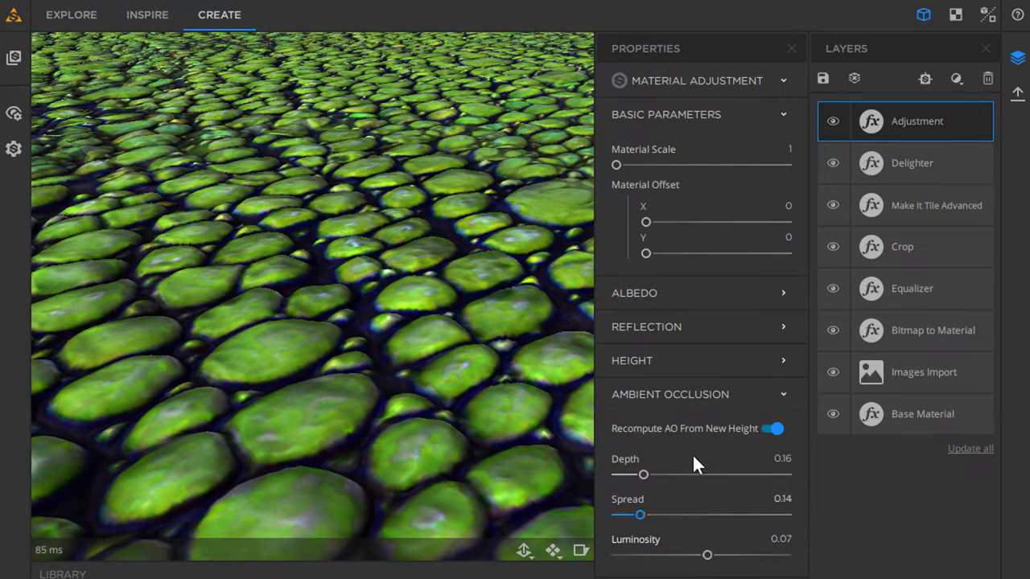
# Settle AO Luminosity at 0.07, expand the Reflection settings and inspect the scales' shine up close
pyautogui.click(683, 394)
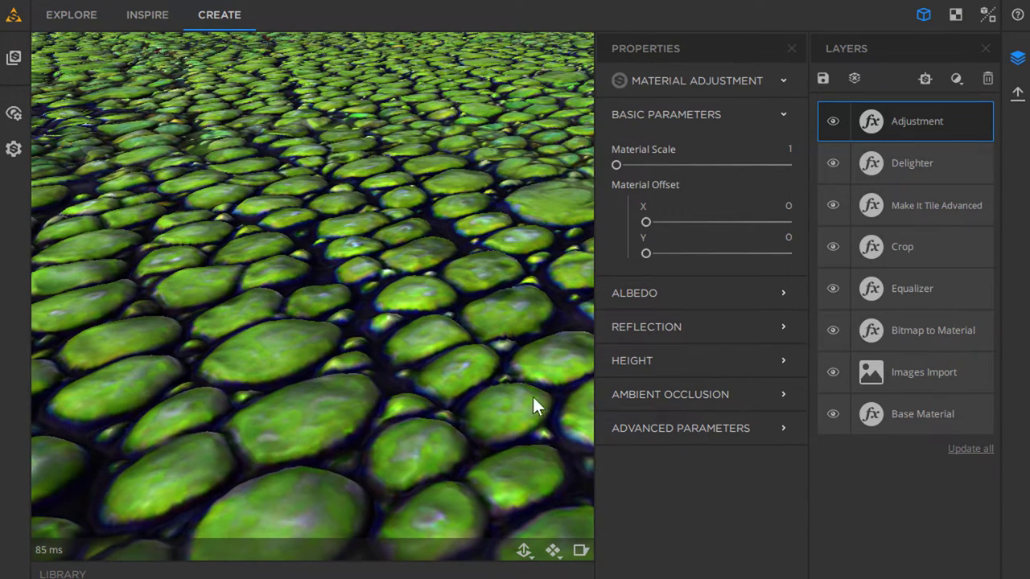
pyautogui.moveTo(533, 396); pyautogui.dragTo(507, 433)
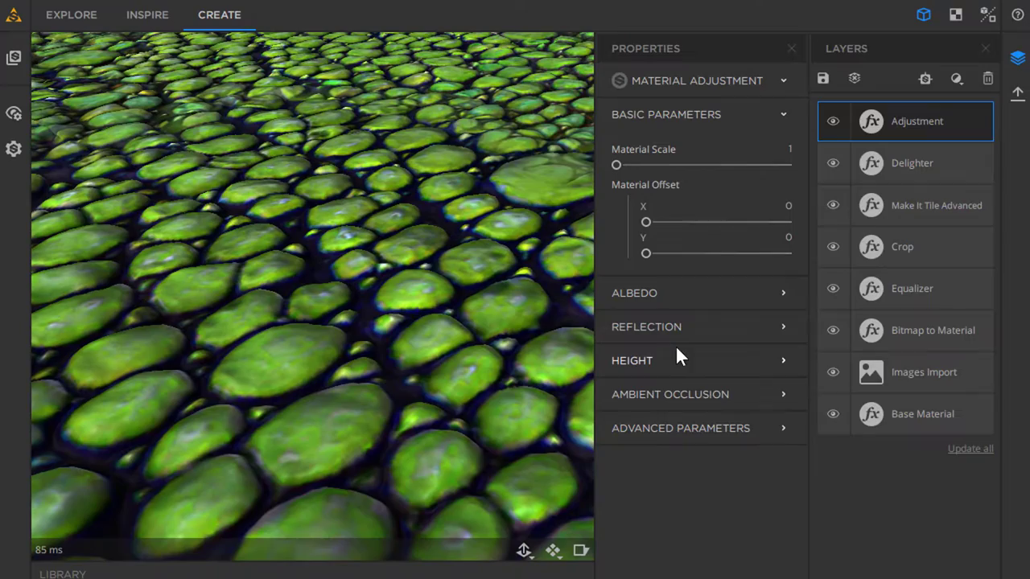
pyautogui.click(677, 328)
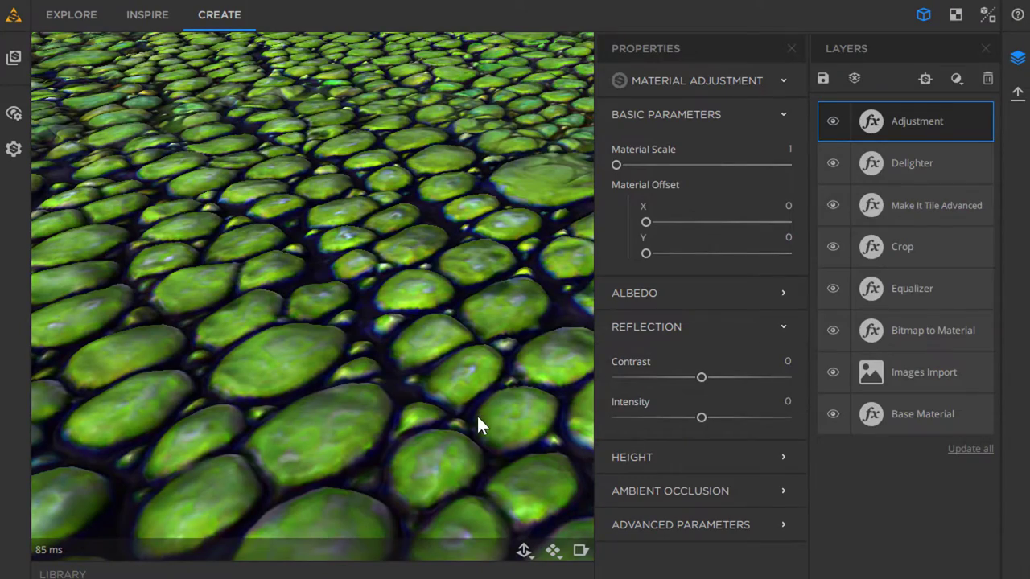
pyautogui.scroll(-10, 460, 405)
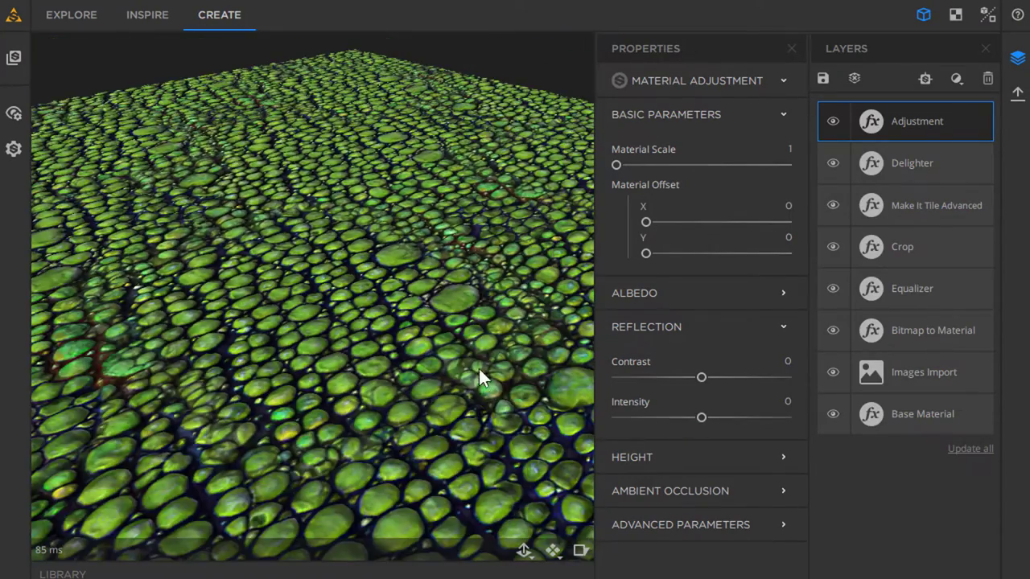
pyautogui.moveTo(480, 370); pyautogui.dragTo(418, 363)
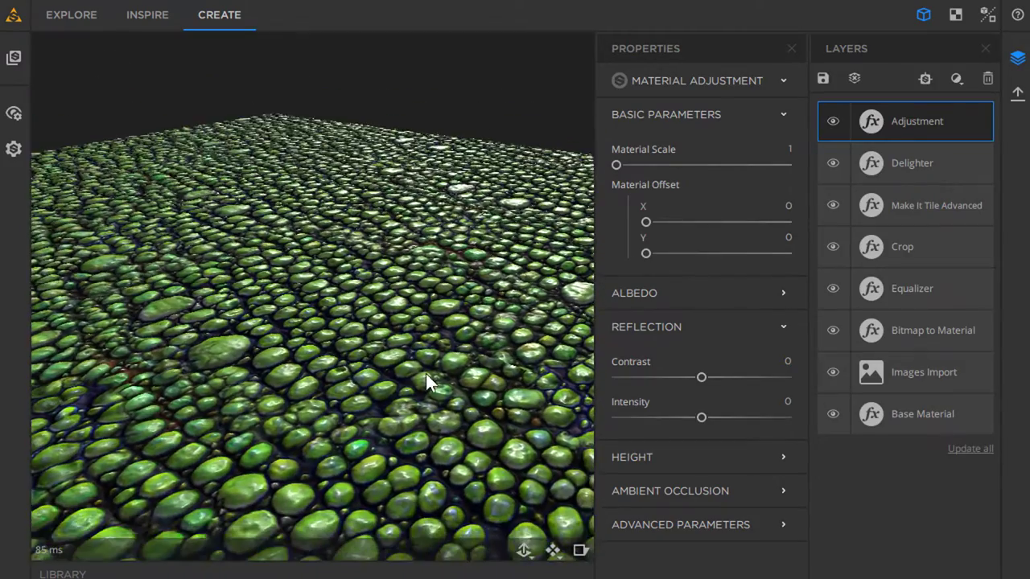
pyautogui.moveTo(426, 382); pyautogui.dragTo(393, 378)
pyautogui.scroll(8, 422, 438)
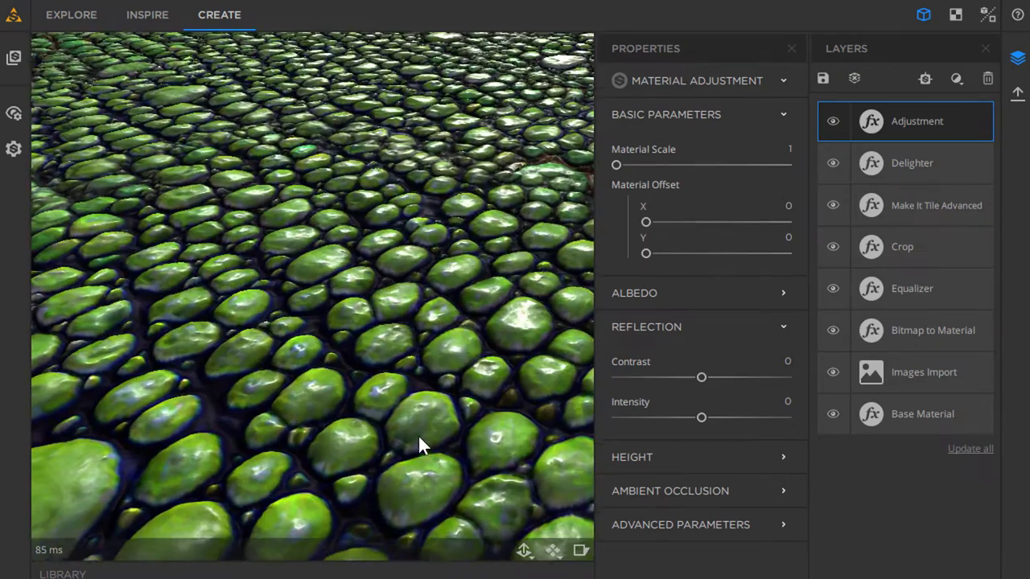
pyautogui.moveTo(418, 435); pyautogui.dragTo(463, 399)
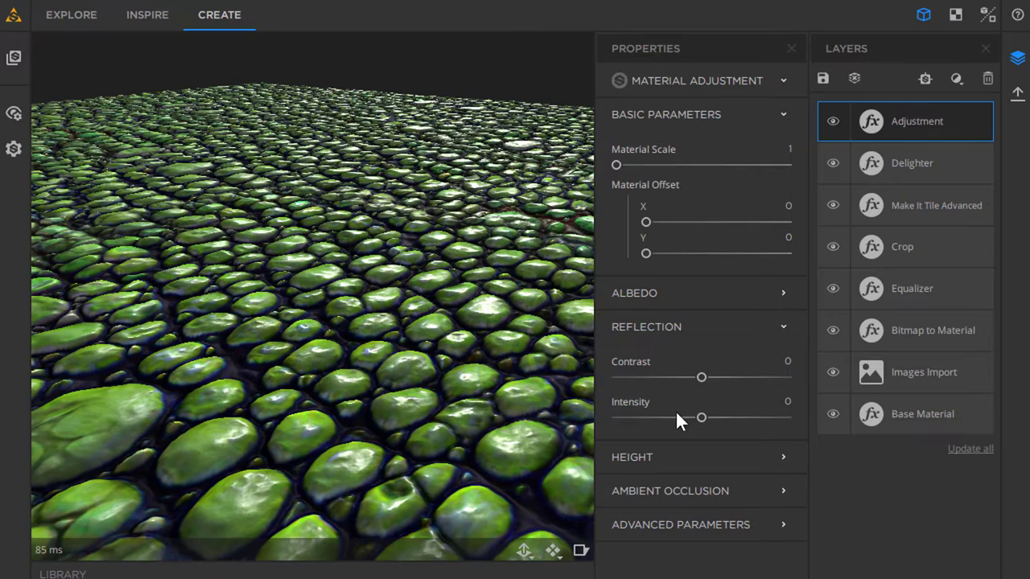
# Set Reflection Intensity to -0.25 and Reflection Contrast to 0.2
pyautogui.moveTo(701, 414); pyautogui.dragTo(656, 417)
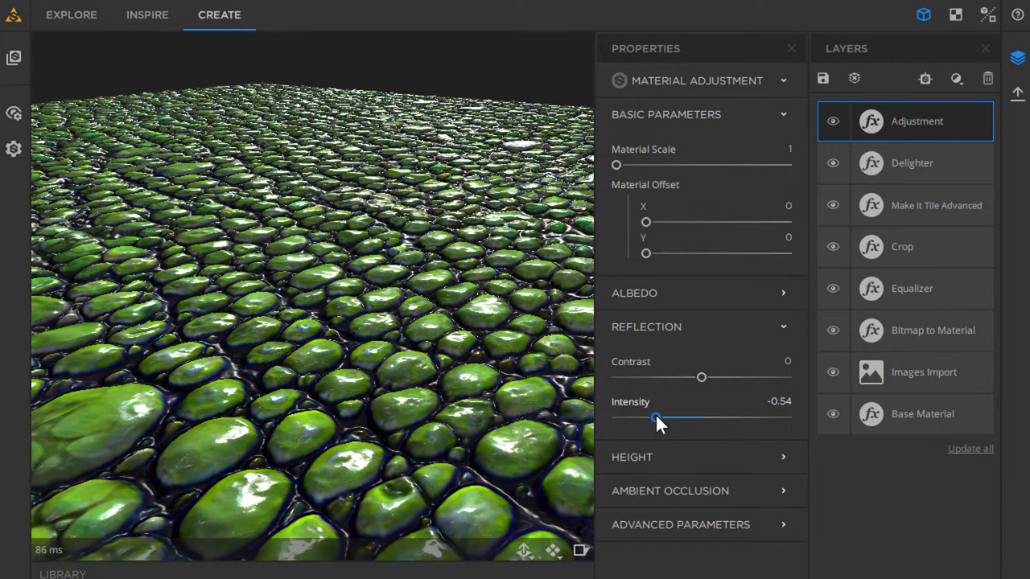
pyautogui.moveTo(655, 415); pyautogui.dragTo(694, 417)
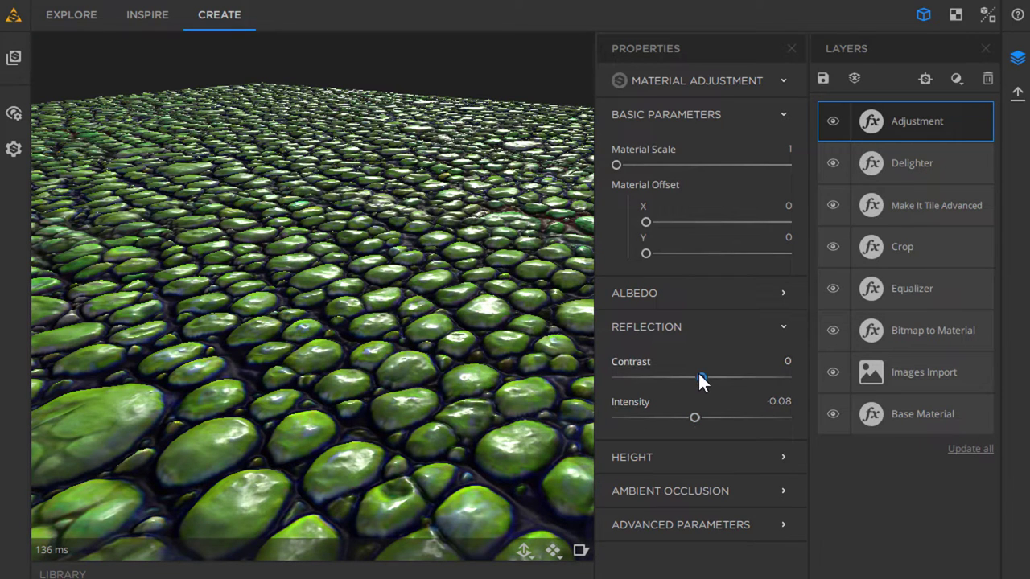
pyautogui.moveTo(699, 375); pyautogui.dragTo(747, 375)
pyautogui.moveTo(697, 416)
pyautogui.mouseDown()
pyautogui.moveTo(667, 417)
pyautogui.moveTo(680, 418)
pyautogui.mouseUp()
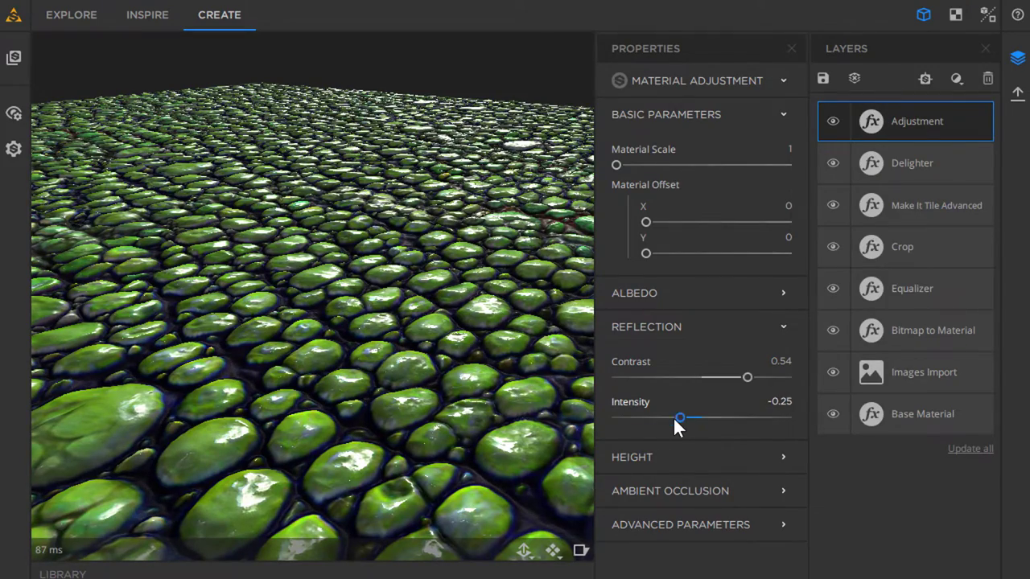
pyautogui.moveTo(474, 426); pyautogui.dragTo(455, 450)
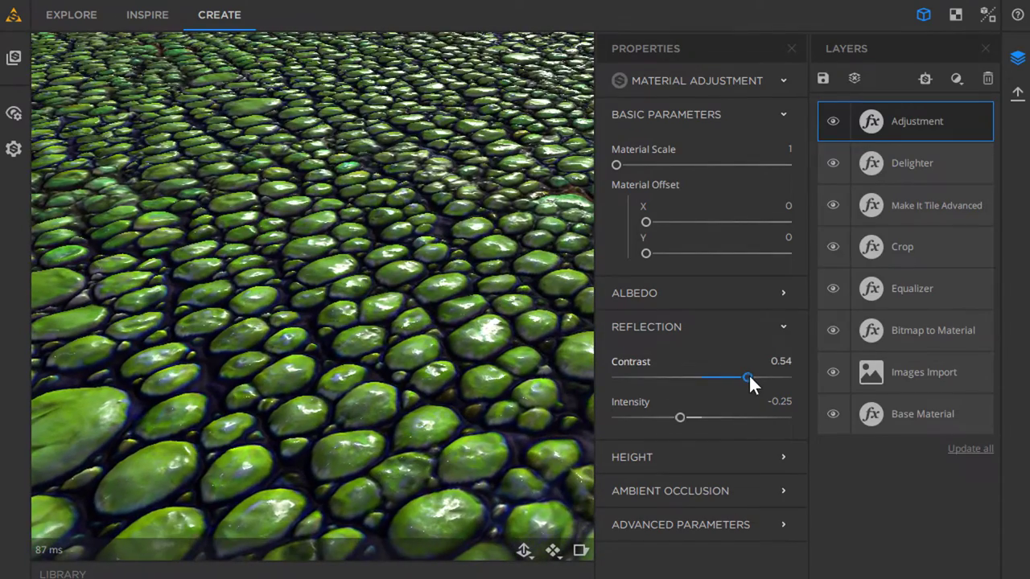
pyautogui.moveTo(747, 377); pyautogui.dragTo(719, 376)
pyautogui.moveTo(496, 406); pyautogui.dragTo(476, 409)
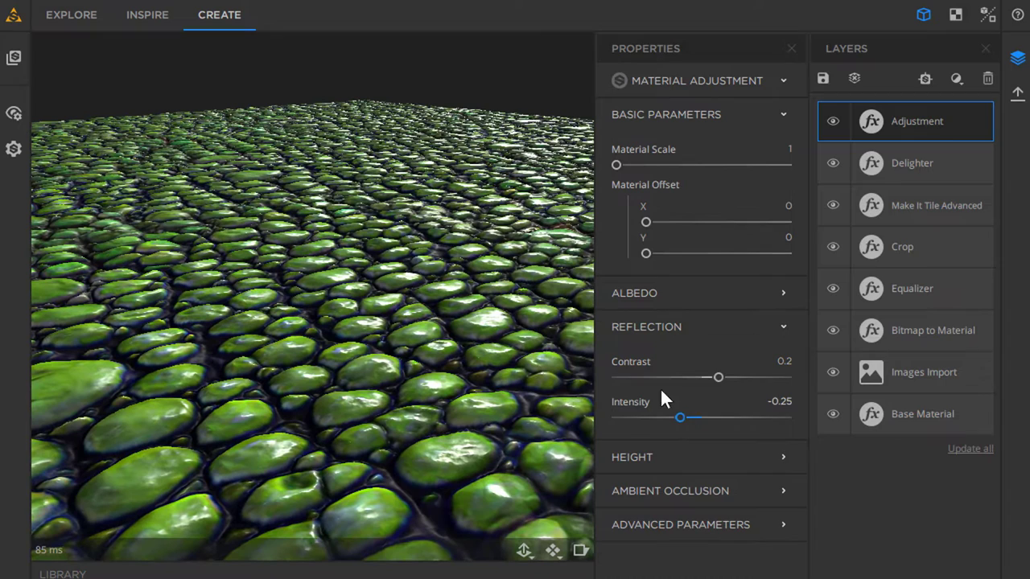
# In the Height settings, set Smooth Detail Elevation to -0.12 and Sharp Detail Elevation to 0.22
pyautogui.click(681, 326)
pyautogui.click(677, 363)
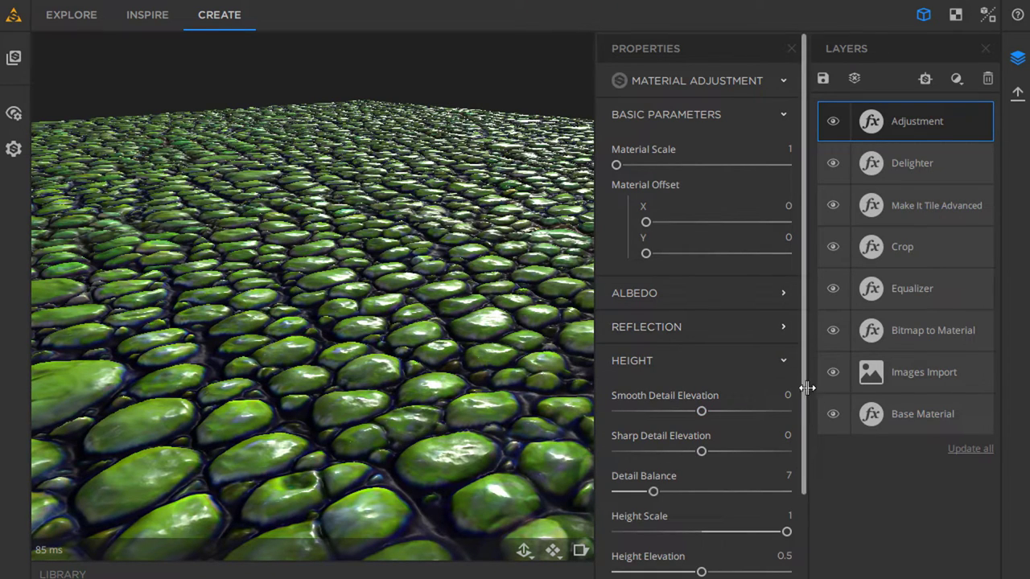
pyautogui.scroll(-3, 809, 418)
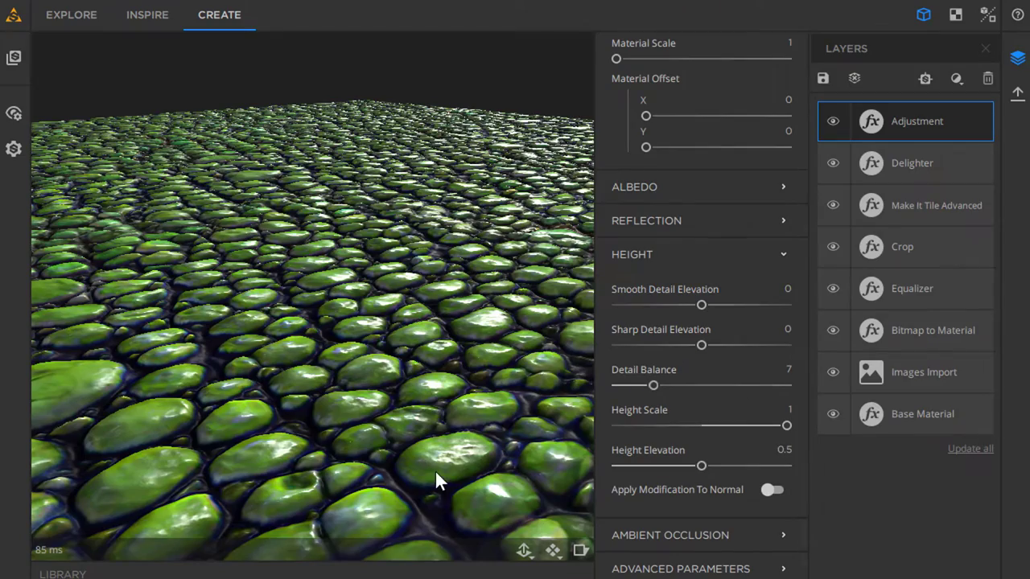
pyautogui.moveTo(435, 472); pyautogui.dragTo(439, 448)
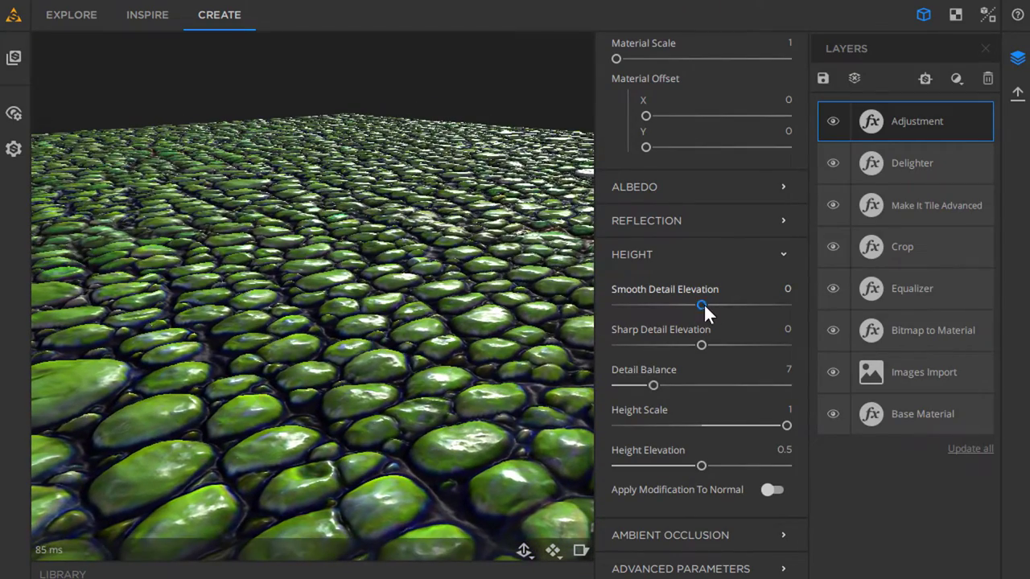
pyautogui.moveTo(702, 305)
pyautogui.mouseDown()
pyautogui.moveTo(657, 305)
pyautogui.moveTo(690, 305)
pyautogui.mouseUp()
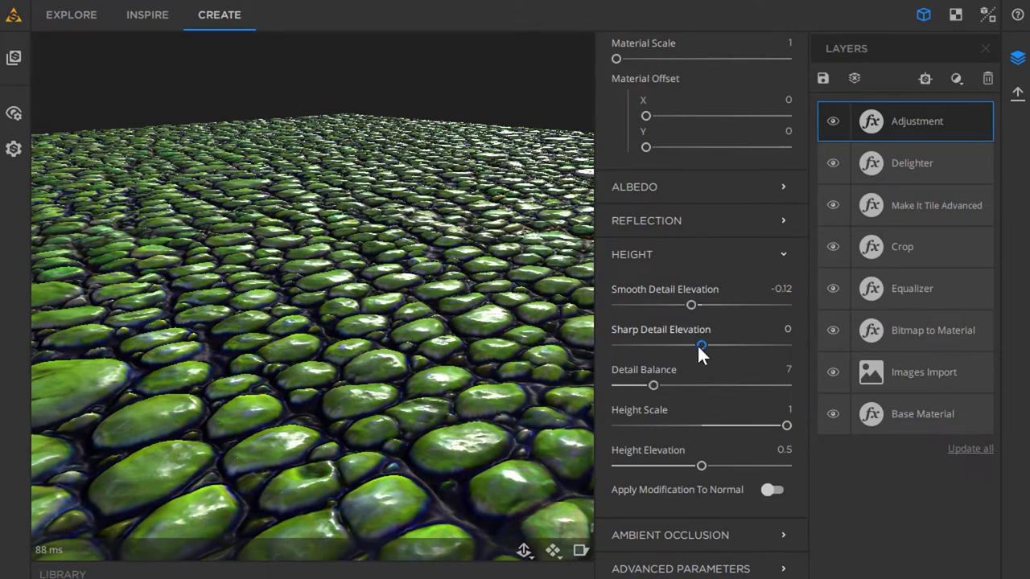
pyautogui.moveTo(700, 345)
pyautogui.mouseDown()
pyautogui.moveTo(740, 345)
pyautogui.moveTo(664, 346)
pyautogui.moveTo(730, 344)
pyautogui.moveTo(720, 341)
pyautogui.mouseUp()
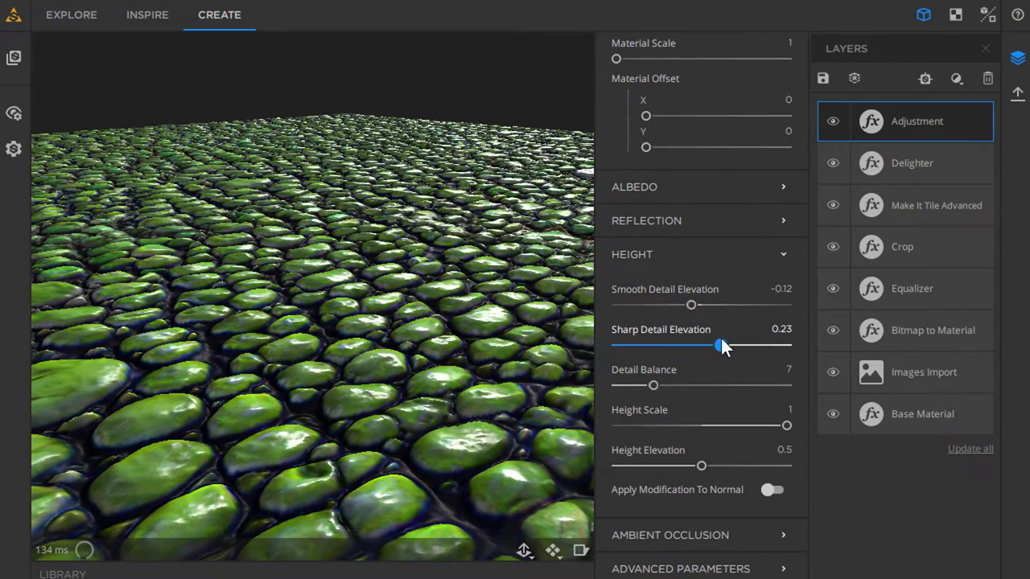
# Set Detail Balance to 18, keep Height Scale at 1, and raise Height Elevation to 0.63
pyautogui.moveTo(653, 382); pyautogui.dragTo(714, 381)
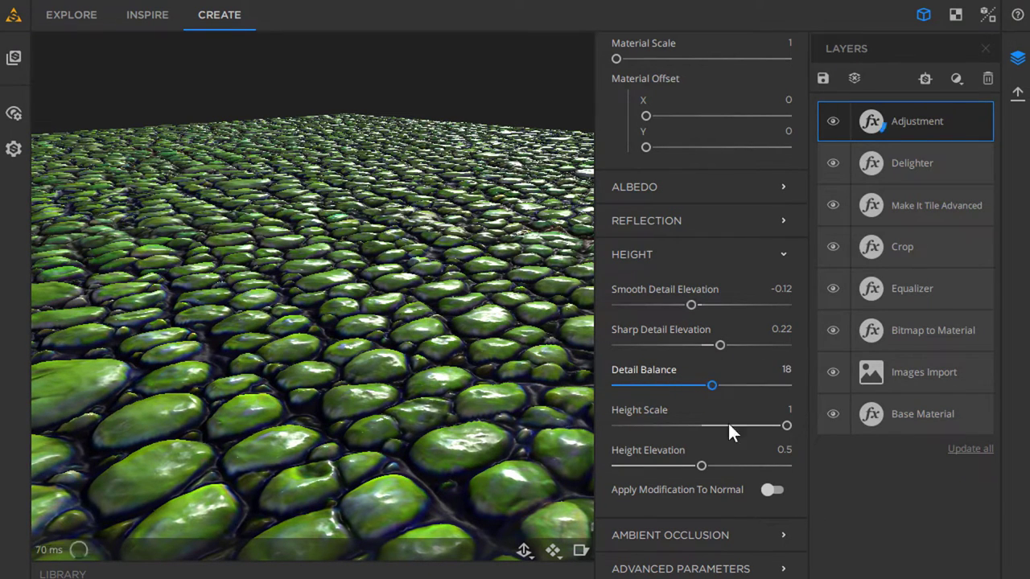
pyautogui.moveTo(765, 425); pyautogui.dragTo(789, 425)
pyautogui.moveTo(703, 465)
pyautogui.mouseDown()
pyautogui.moveTo(659, 467)
pyautogui.moveTo(711, 464)
pyautogui.mouseUp()
pyautogui.scroll(3, 432, 427)
pyautogui.scroll(-8, 435, 457)
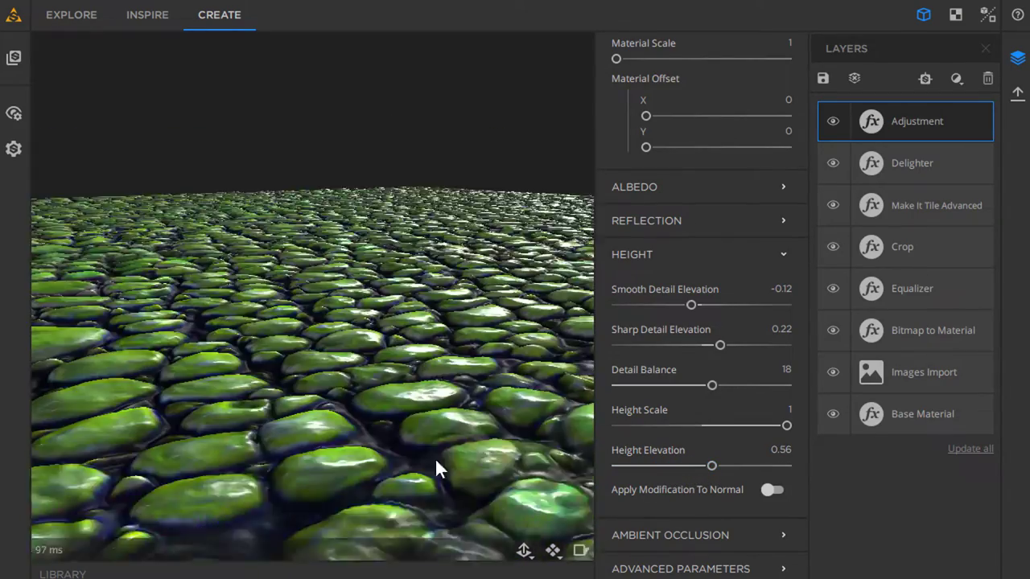
pyautogui.moveTo(716, 462); pyautogui.dragTo(724, 466)
pyautogui.scroll(-5, 441, 439)
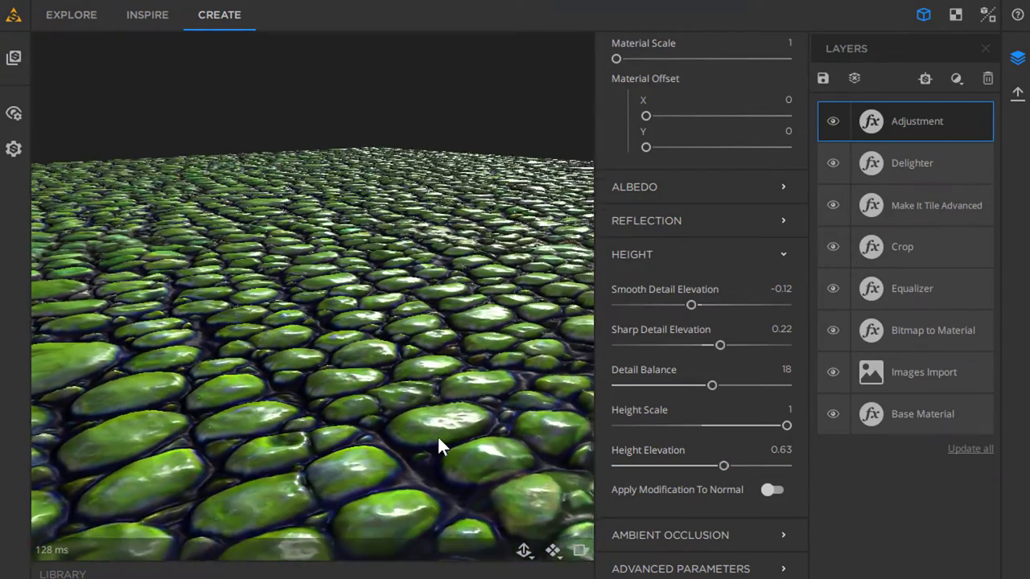
pyautogui.scroll(-3, 439, 448)
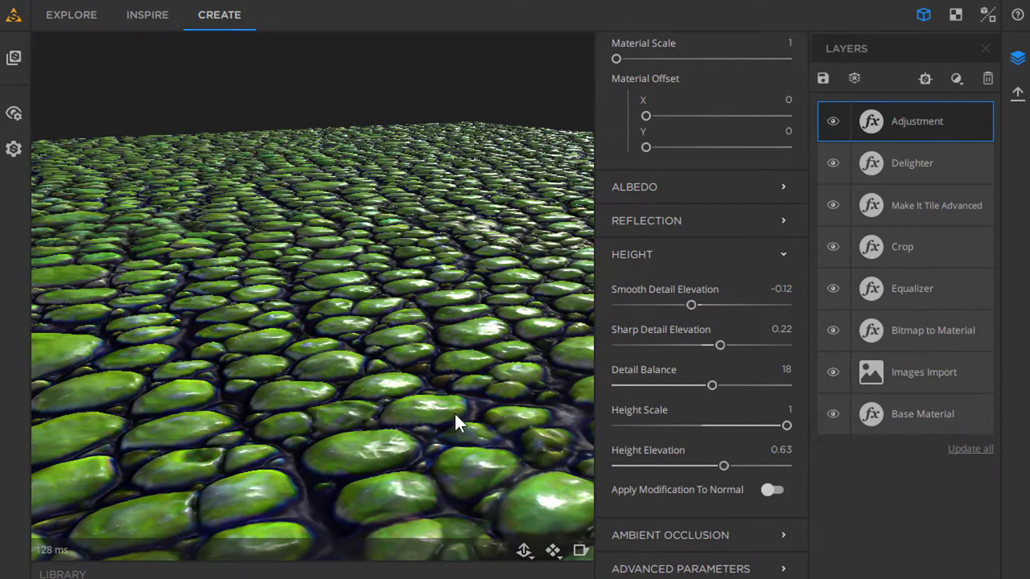
pyautogui.moveTo(455, 415); pyautogui.dragTo(497, 395)
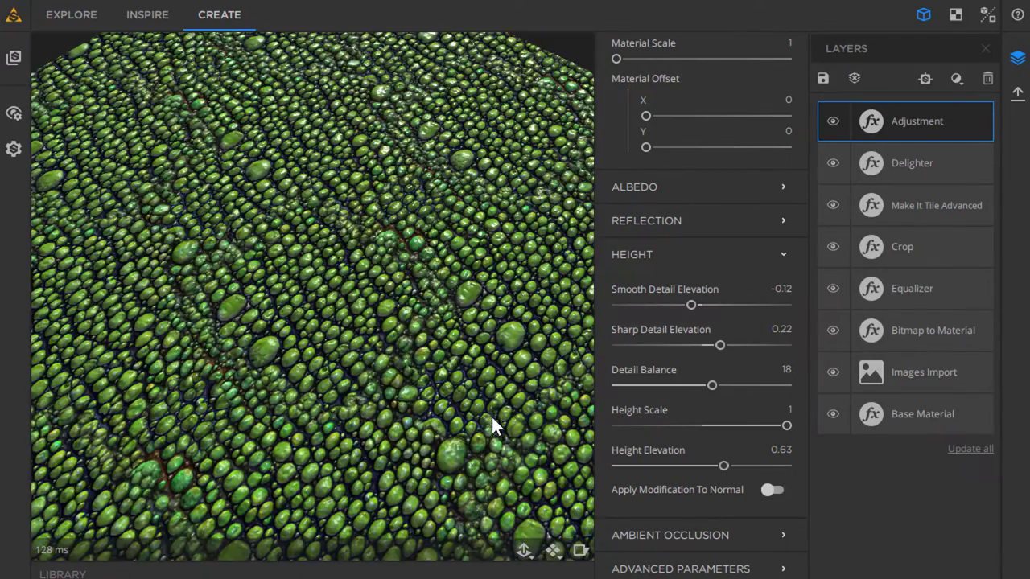
pyautogui.click(12, 112)
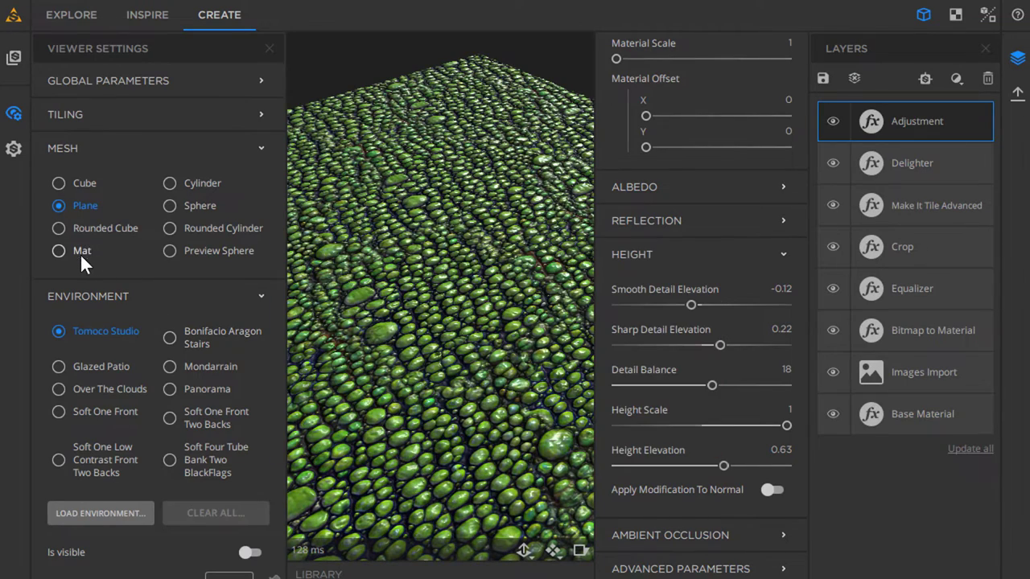
pyautogui.click(80, 251)
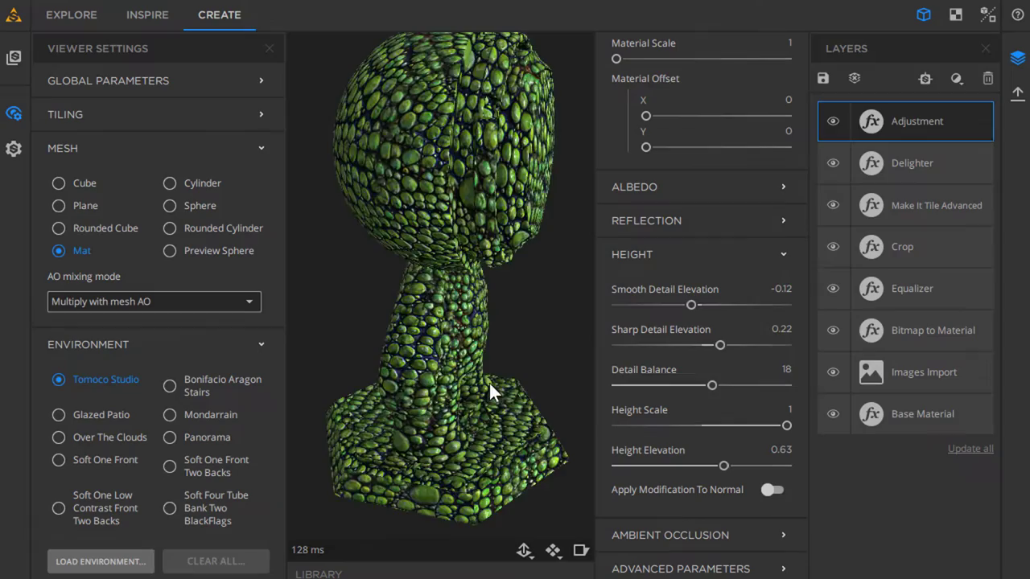
pyautogui.moveTo(417, 349); pyautogui.dragTo(435, 407)
pyautogui.scroll(10, 473, 356)
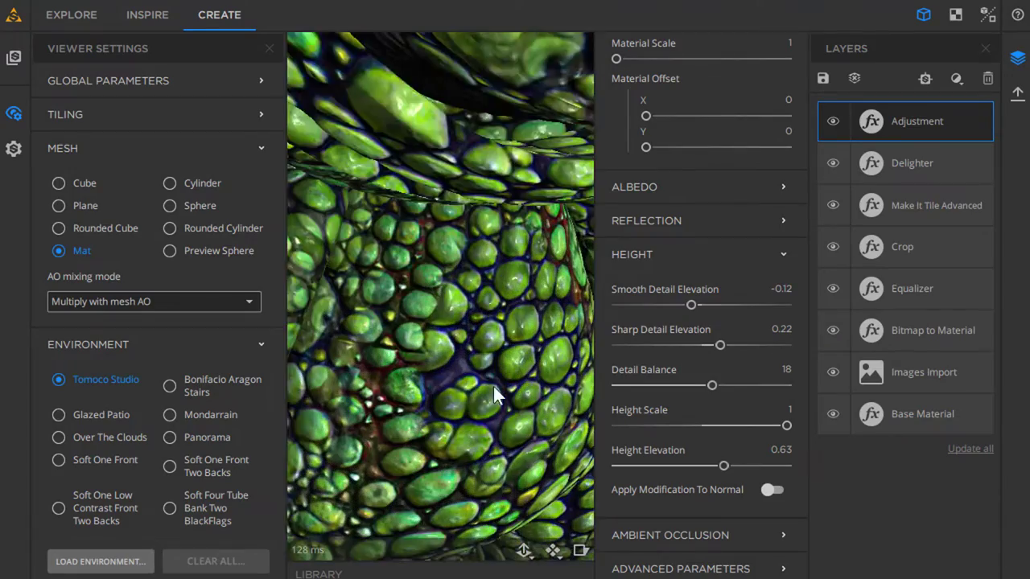
pyautogui.moveTo(503, 372)
pyautogui.mouseDown()
pyautogui.moveTo(451, 273)
pyautogui.moveTo(533, 351)
pyautogui.moveTo(561, 362)
pyautogui.moveTo(508, 391)
pyautogui.mouseUp()
pyautogui.scroll(5, 500, 386)
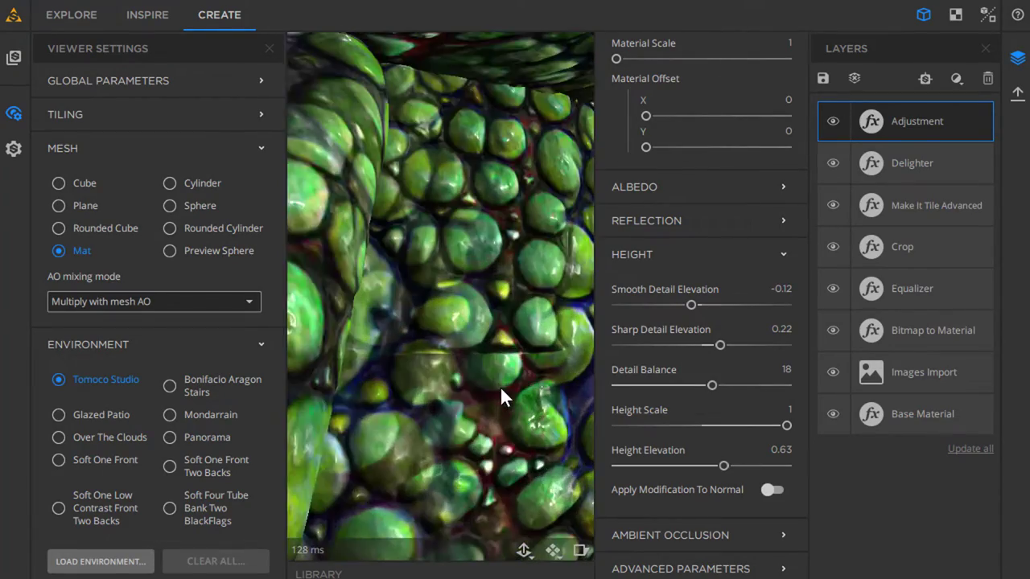
pyautogui.scroll(-3, 500, 388)
pyautogui.moveTo(508, 395); pyautogui.dragTo(482, 407)
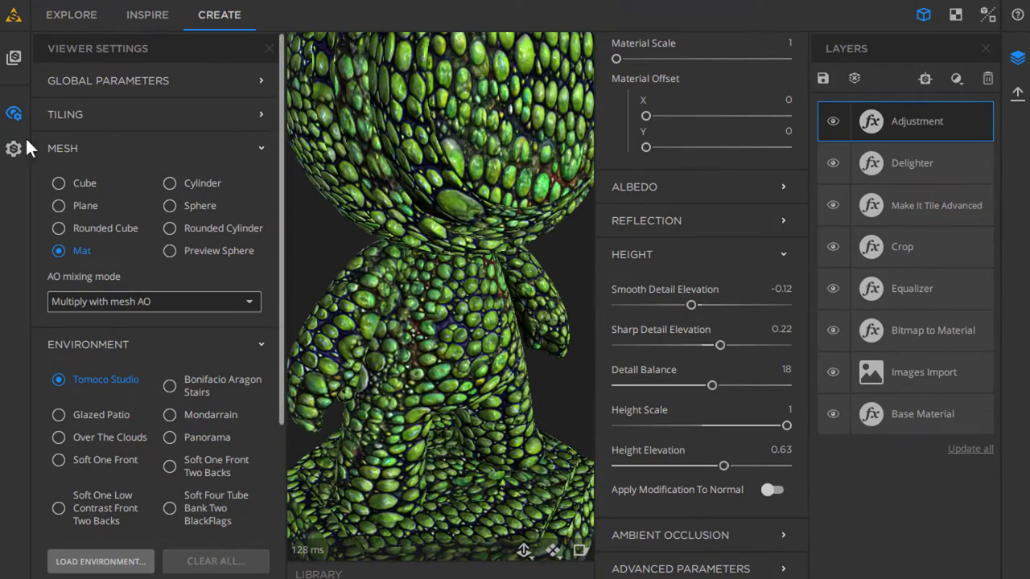
pyautogui.click(13, 117)
pyautogui.moveTo(322, 344); pyautogui.dragTo(402, 391)
pyautogui.click(13, 113)
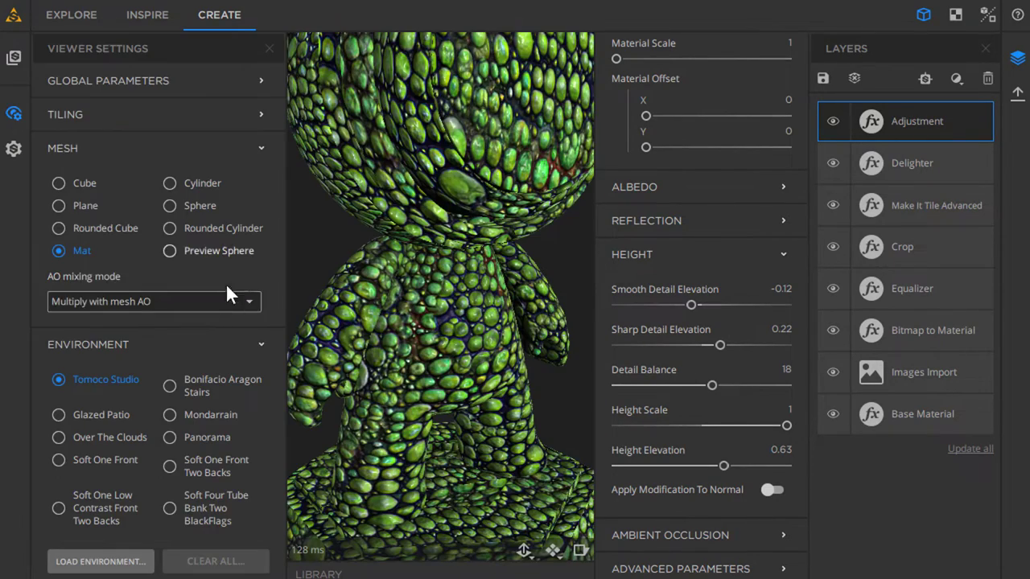
pyautogui.click(82, 205)
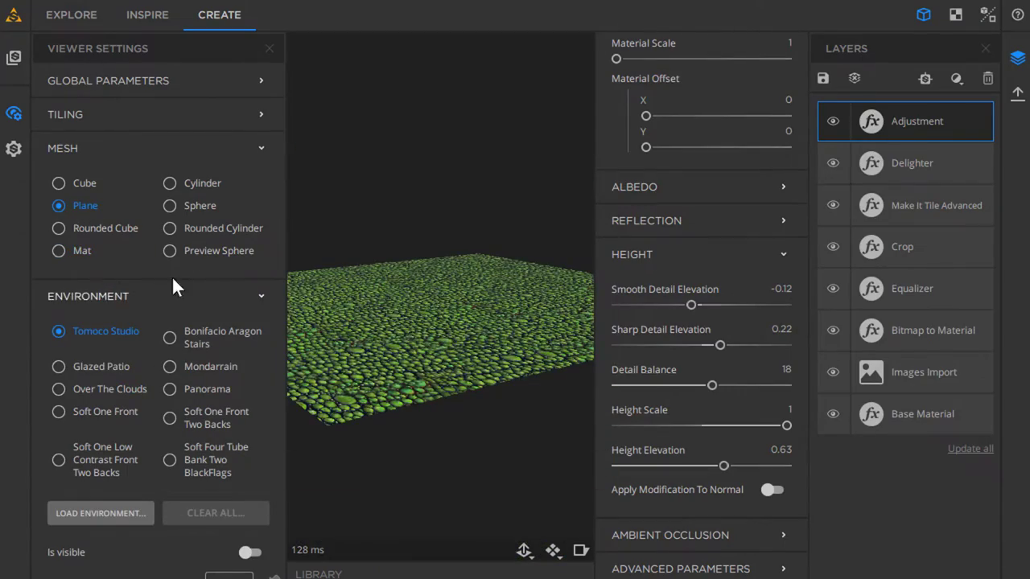
pyautogui.click(14, 113)
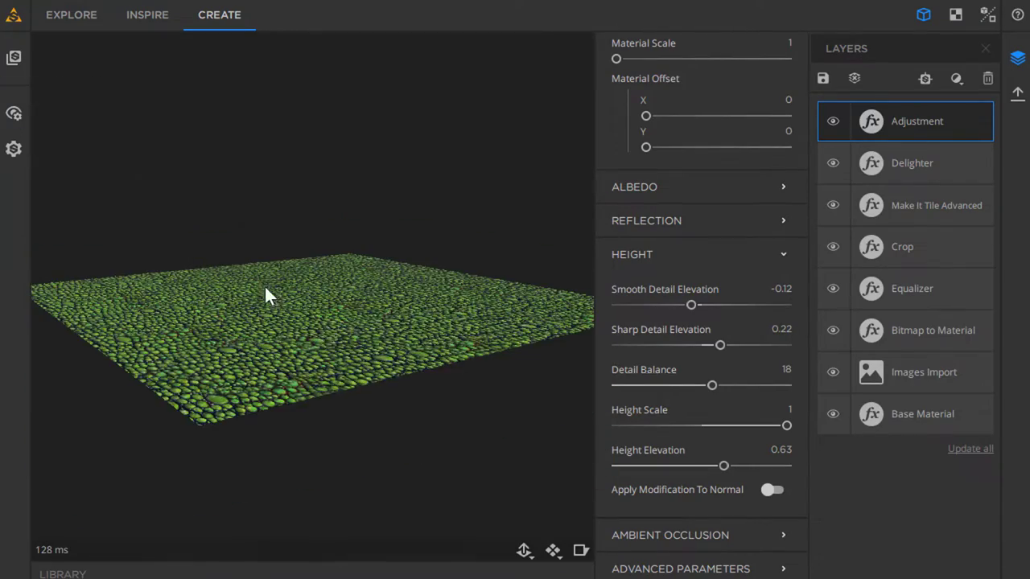
pyautogui.scroll(8, 373, 338)
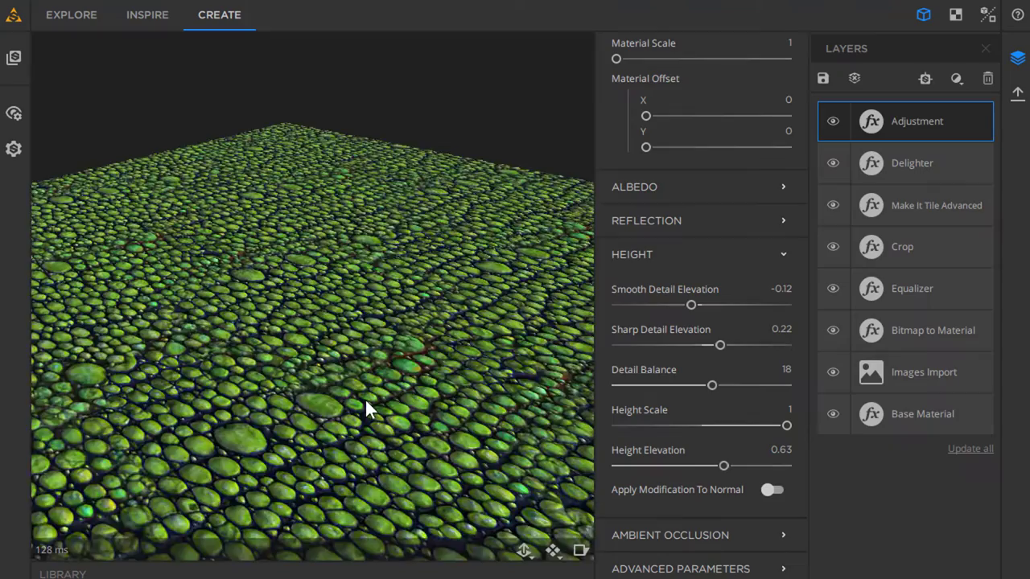
pyautogui.scroll(8, 362, 400)
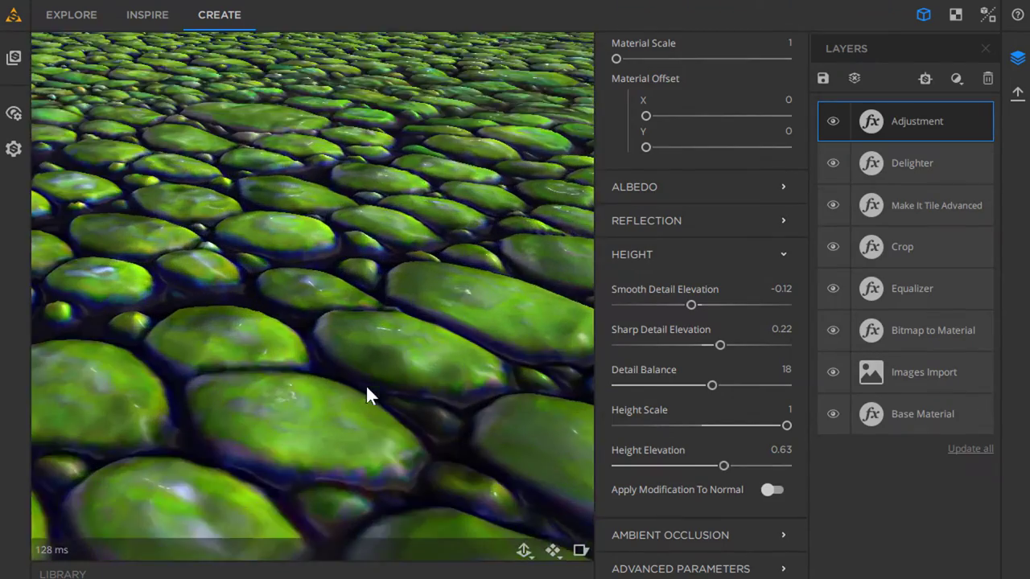
pyautogui.scroll(8, 338, 426)
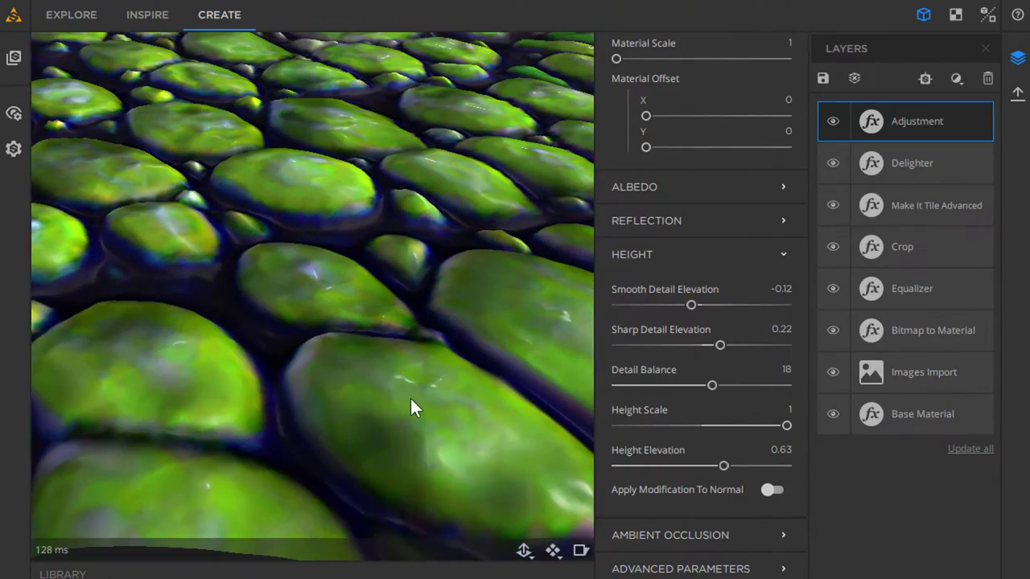
pyautogui.scroll(-3, 410, 406)
pyautogui.moveTo(410, 407); pyautogui.dragTo(151, 291)
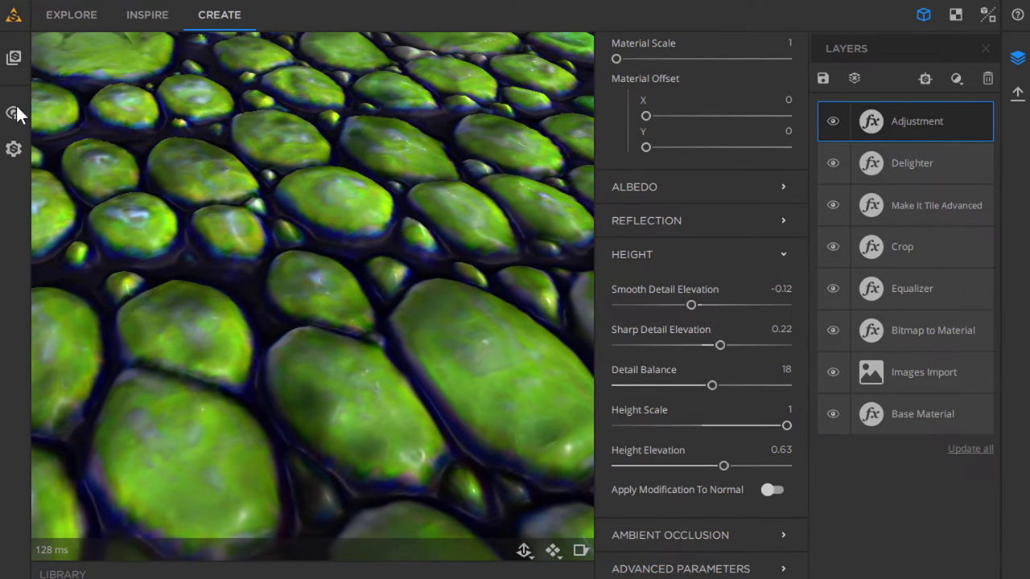
# Drag the Fine Leather base material from Resources onto the top of the layer stack
pyautogui.click(13, 58)
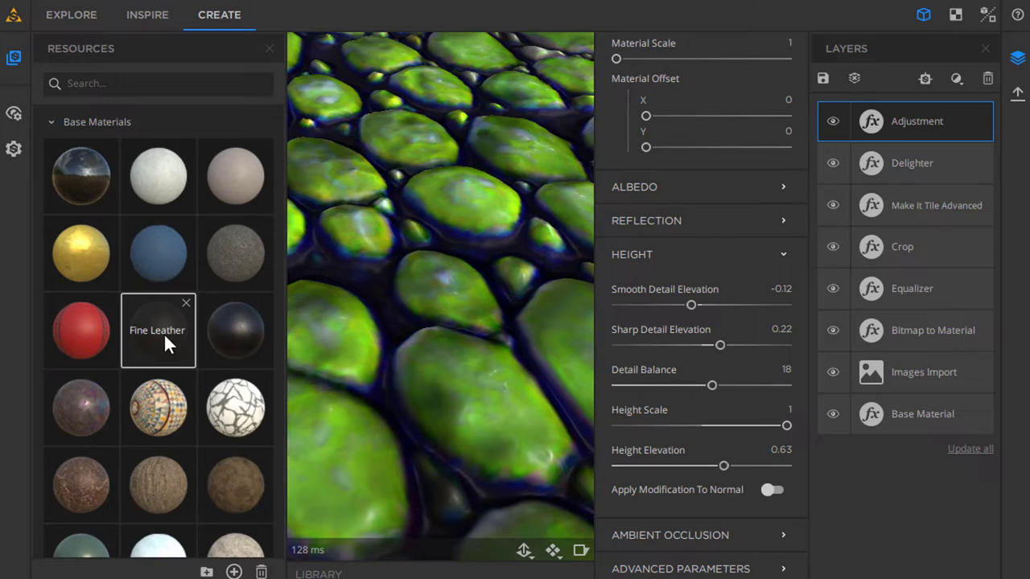
pyautogui.moveTo(163, 332); pyautogui.dragTo(883, 138)
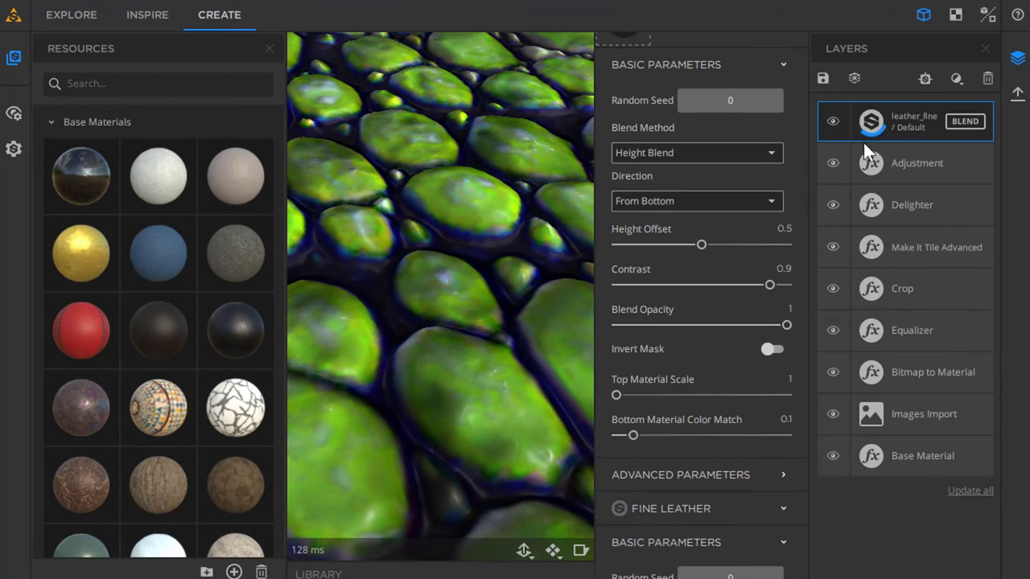
pyautogui.click(13, 61)
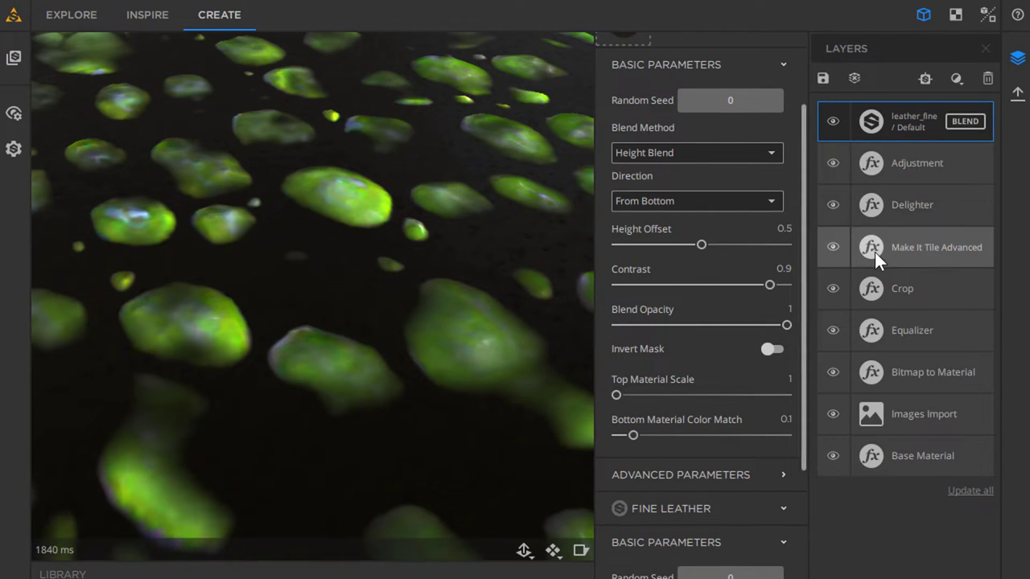
pyautogui.moveTo(499, 372)
pyautogui.mouseDown()
pyautogui.moveTo(517, 359)
pyautogui.moveTo(506, 384)
pyautogui.moveTo(496, 370)
pyautogui.mouseUp()
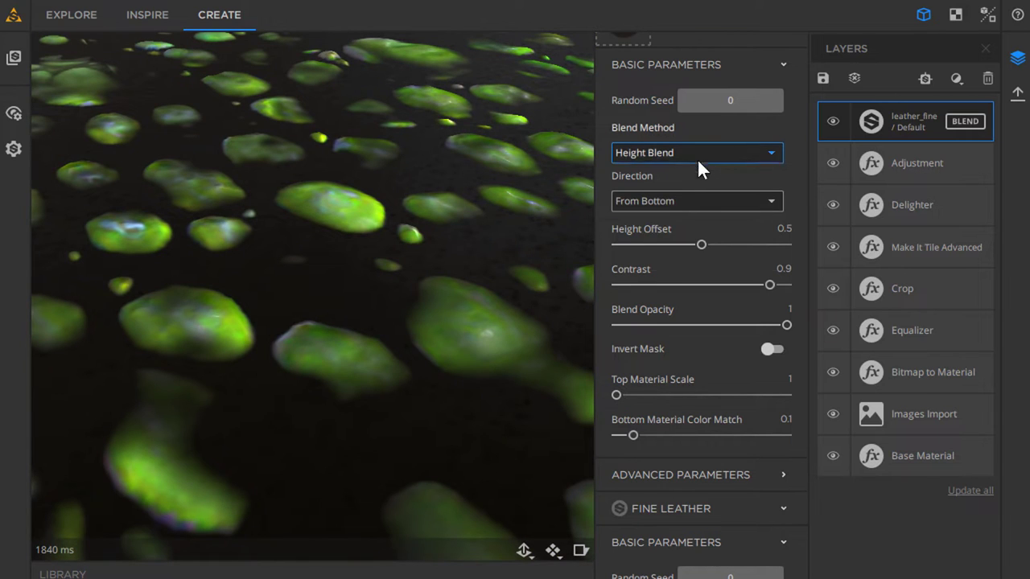
pyautogui.click(698, 156)
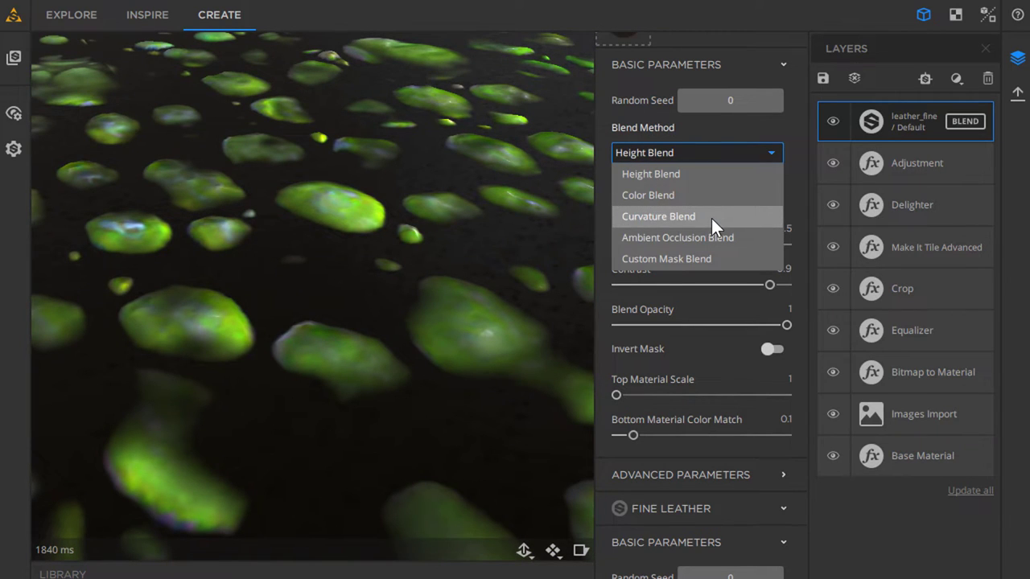
# Set the leather layer to Curvature Blend on cavities and lower its blend contrast
pyautogui.click(710, 218)
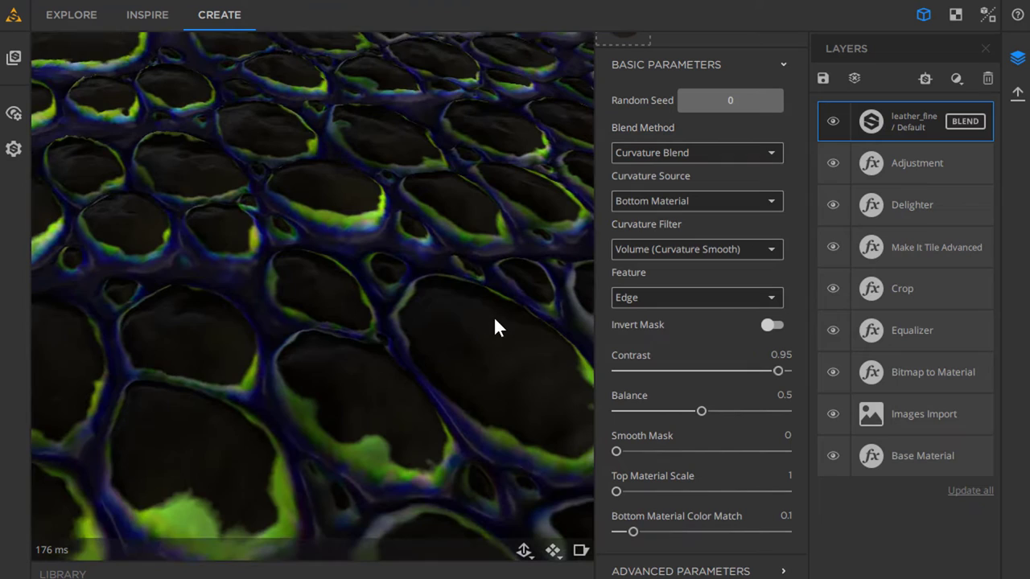
pyautogui.click(700, 151)
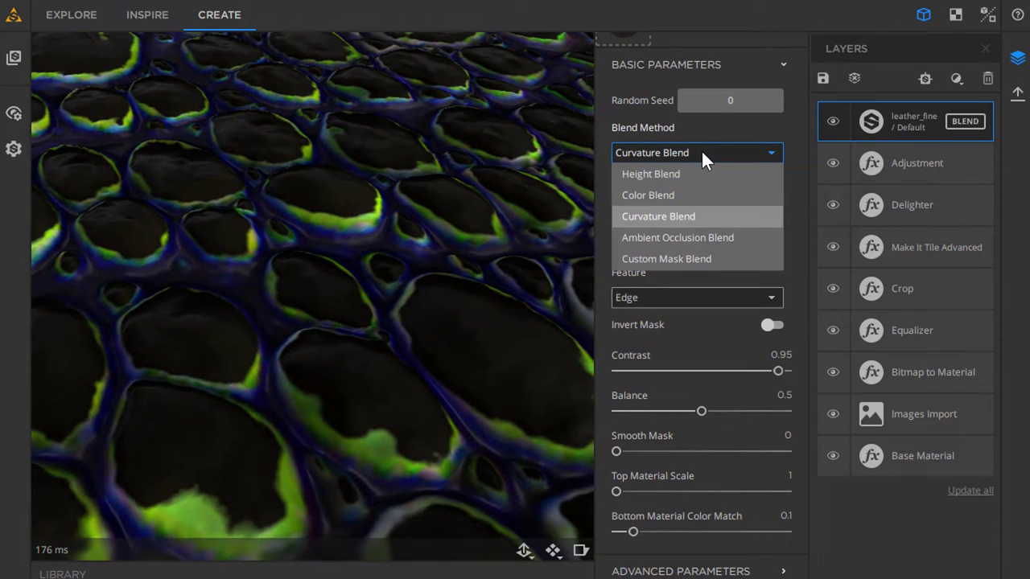
pyautogui.click(702, 152)
pyautogui.click(708, 202)
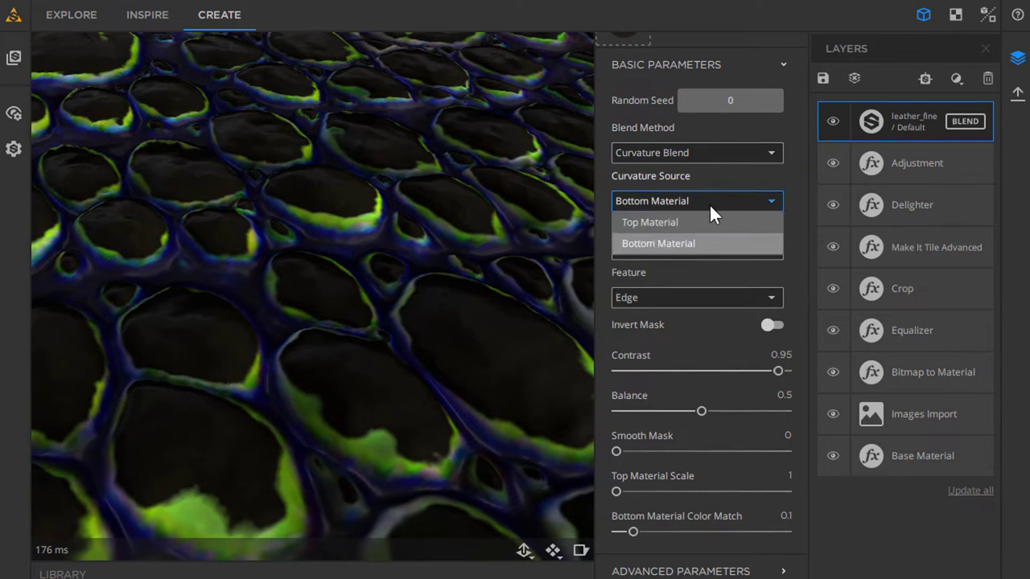
pyautogui.click(706, 222)
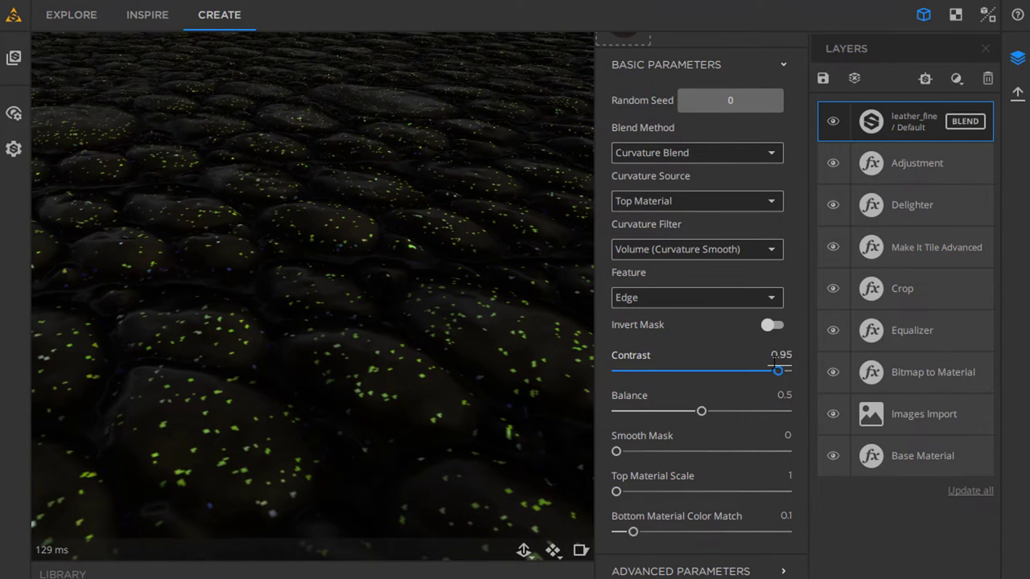
pyautogui.moveTo(778, 370); pyautogui.dragTo(708, 362)
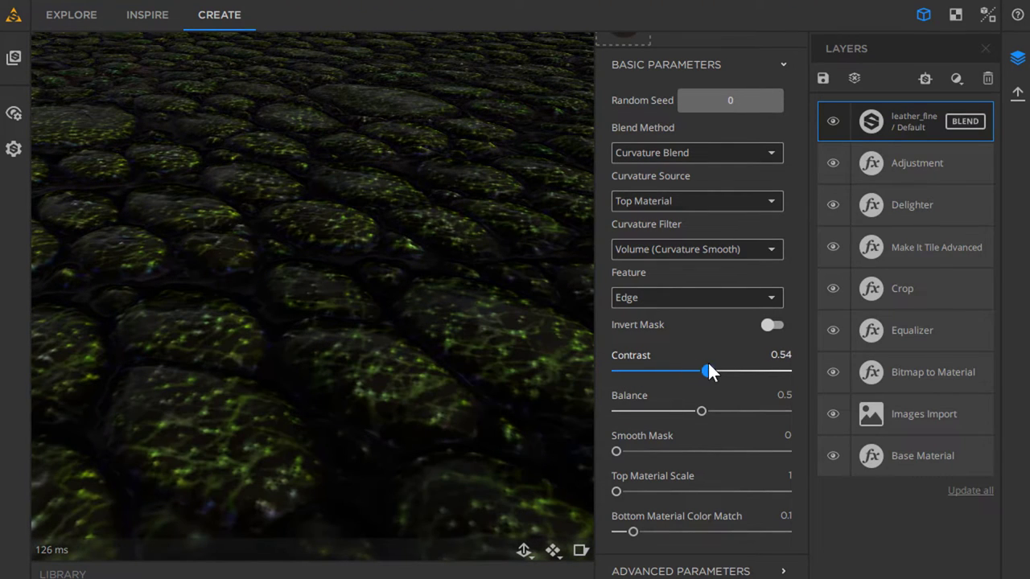
pyautogui.click(661, 297)
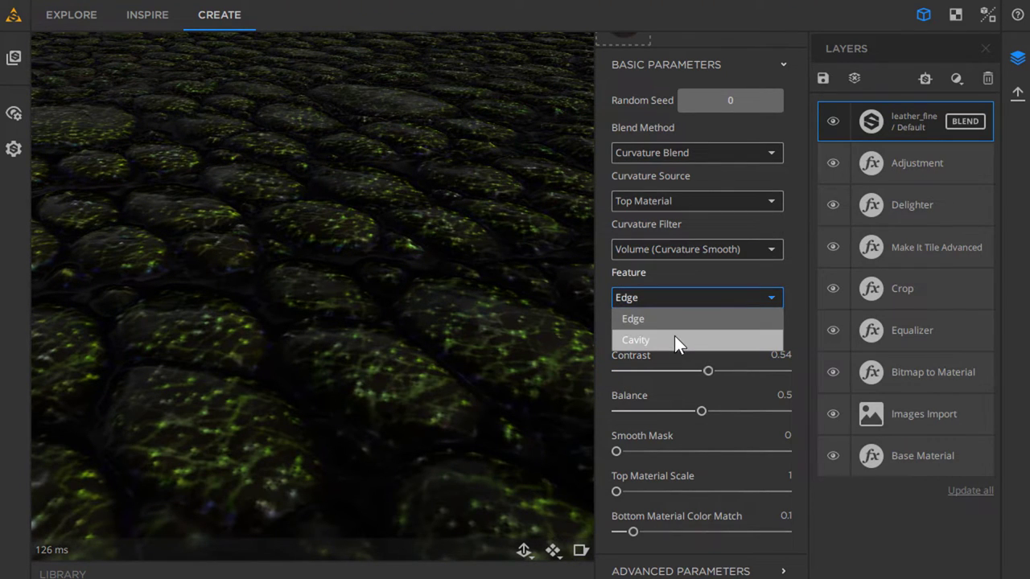
pyautogui.click(676, 338)
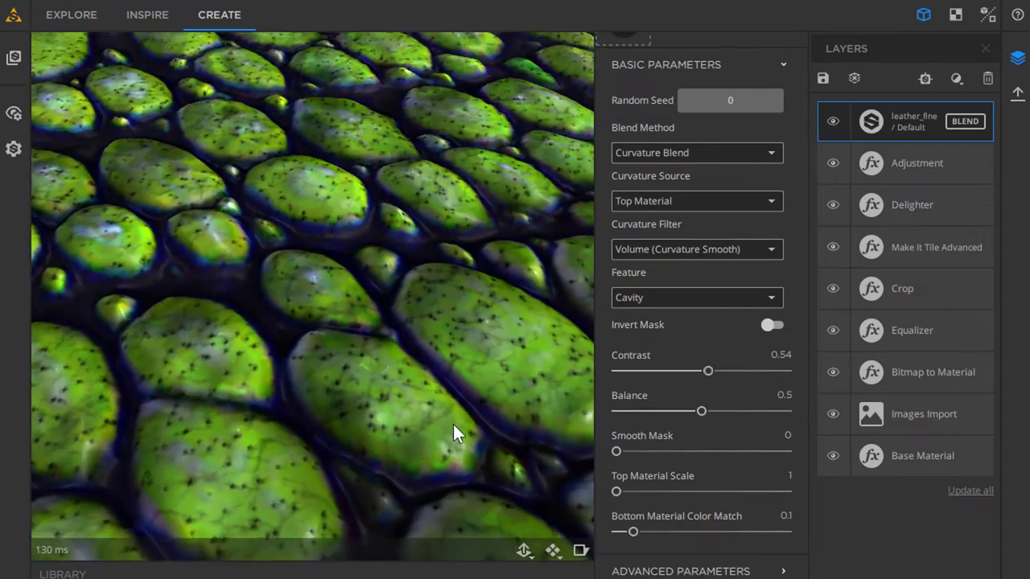
pyautogui.moveTo(453, 424); pyautogui.dragTo(449, 399)
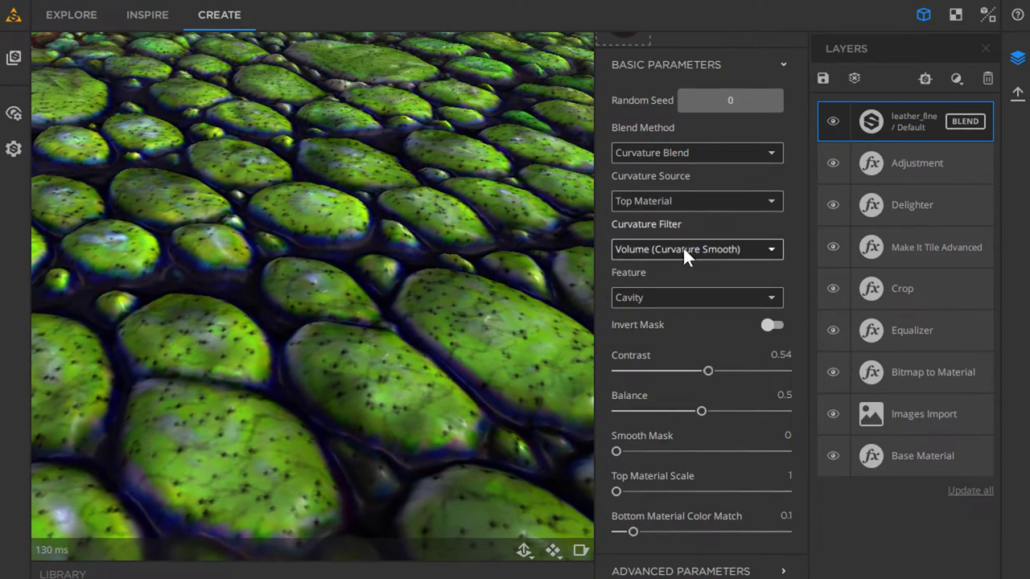
# Compare the Sharp, Soft and Volume And Details curvature filters
pyautogui.click(711, 247)
pyautogui.click(707, 268)
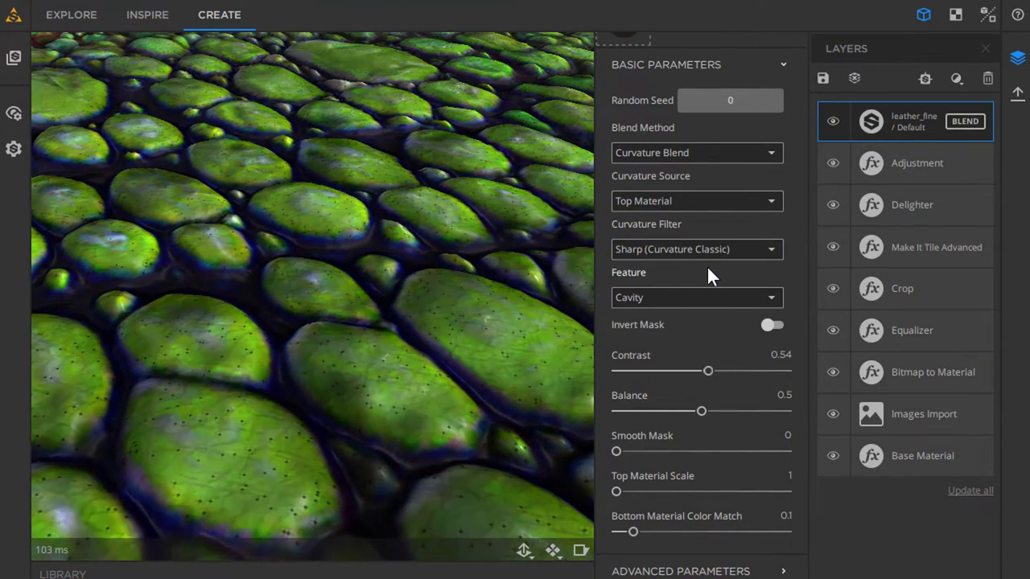
pyautogui.click(708, 245)
pyautogui.click(711, 292)
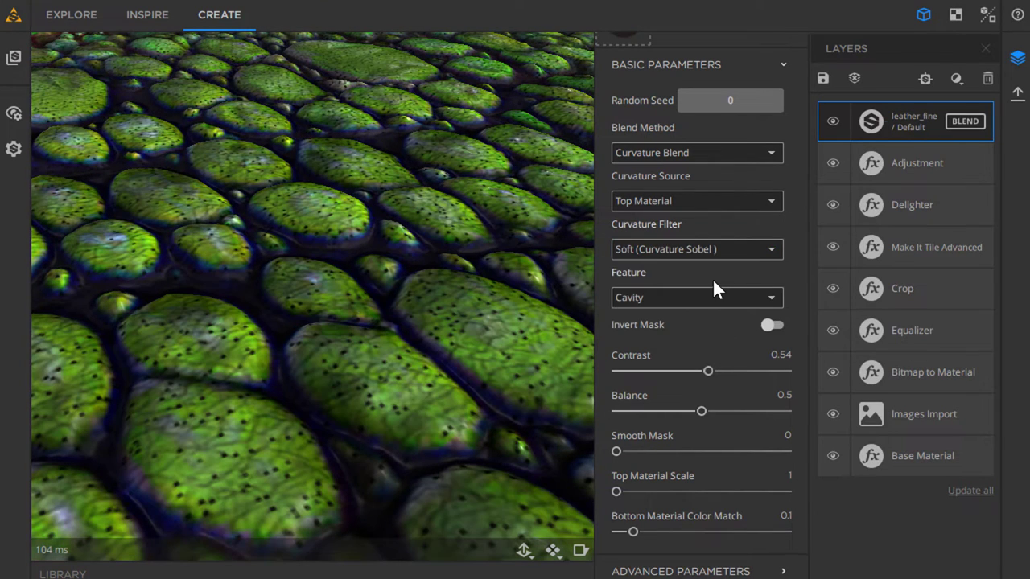
pyautogui.click(713, 251)
pyautogui.click(720, 333)
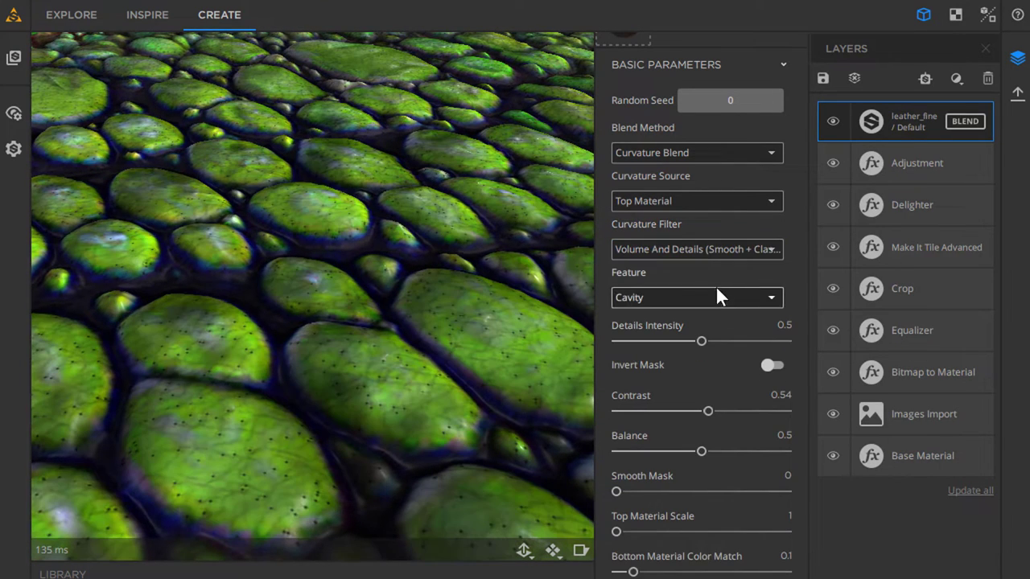
pyautogui.click(708, 247)
pyautogui.click(707, 270)
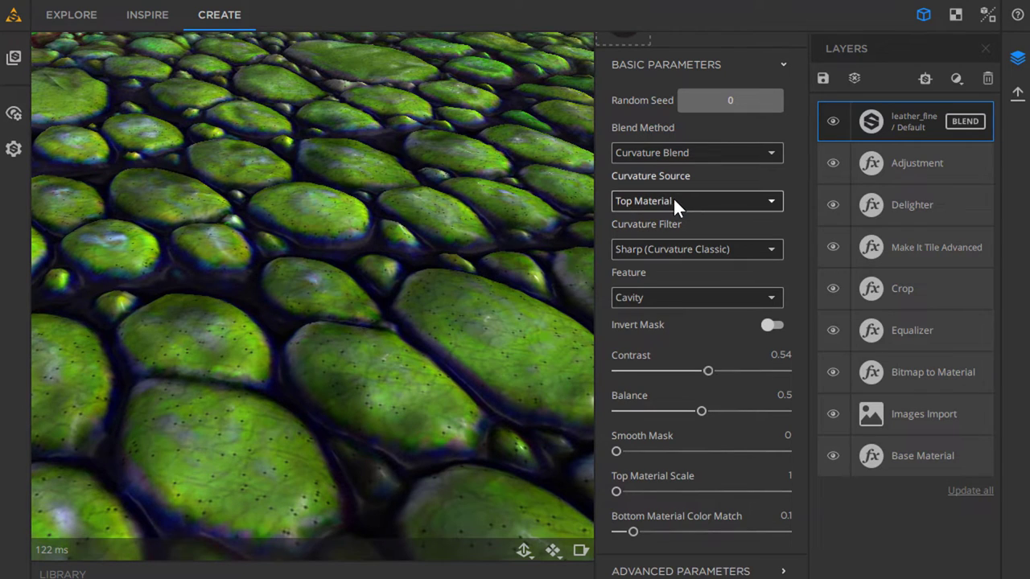
# Switch the curvature source to Bottom Material and set blend contrast to 0.75
pyautogui.click(686, 202)
pyautogui.click(686, 243)
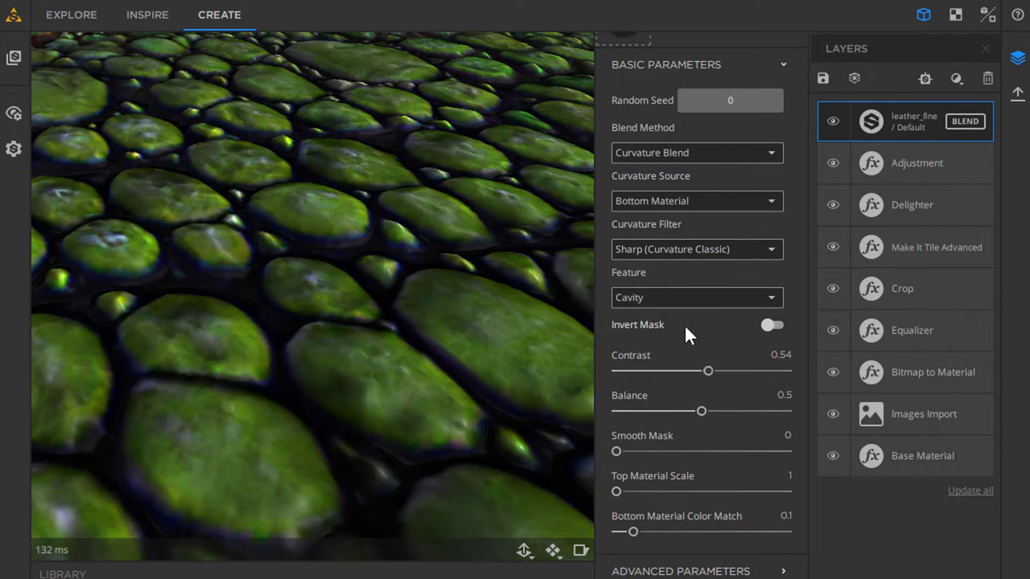
pyautogui.moveTo(708, 371); pyautogui.dragTo(754, 372)
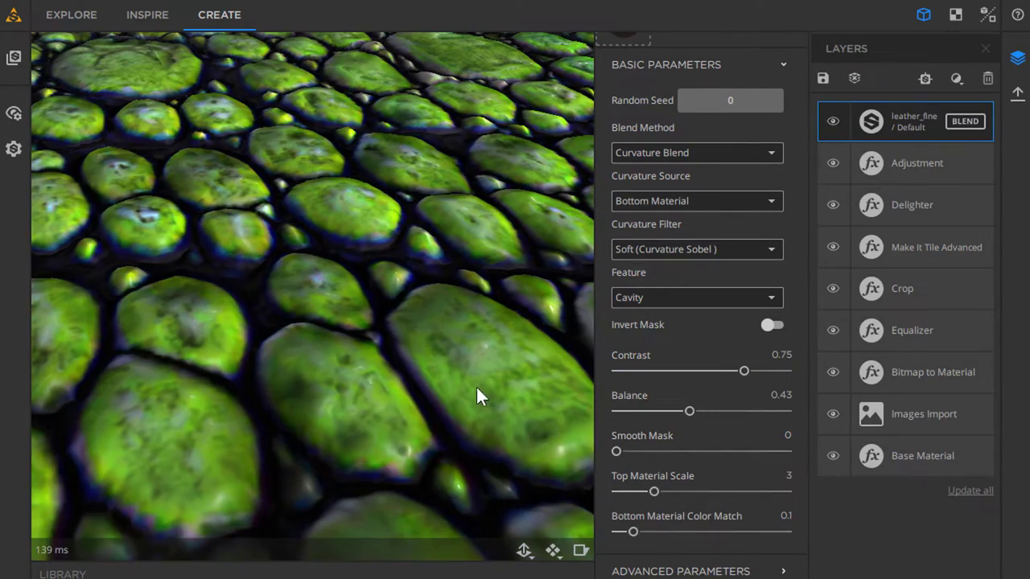
pyautogui.scroll(-5, 477, 397)
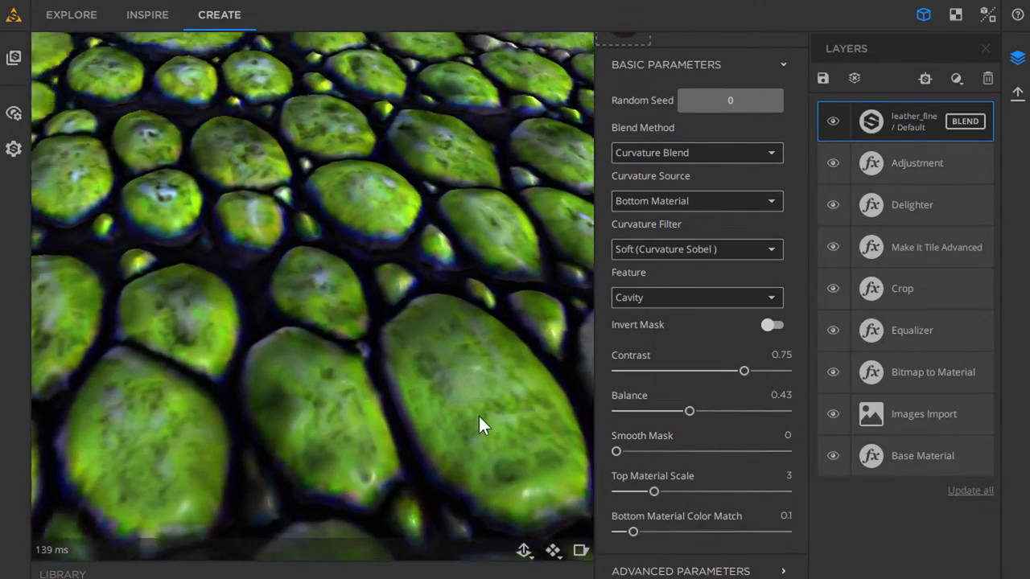
pyautogui.scroll(-5, 491, 424)
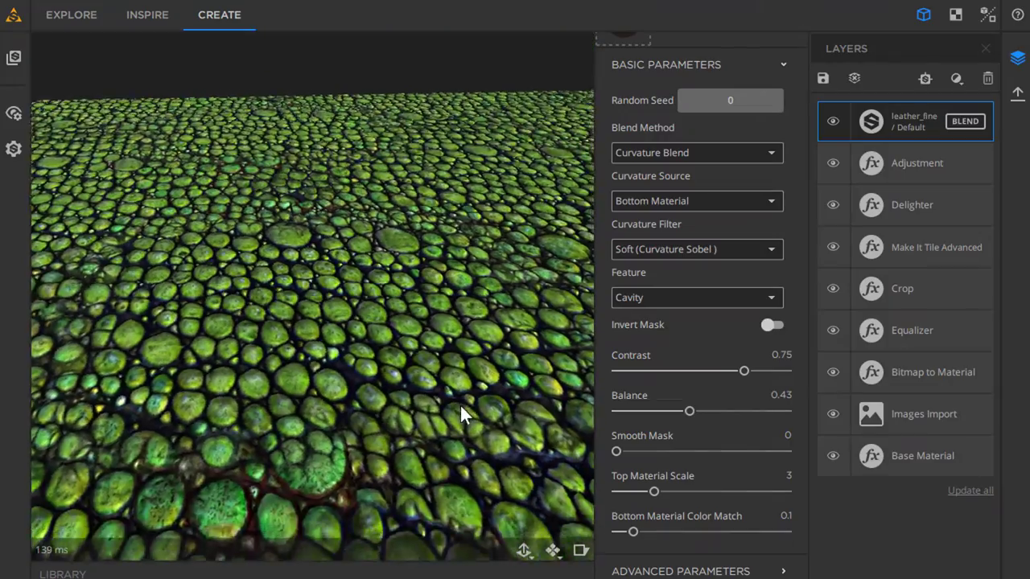
# Raise Bottom Material Color Match to 1 and inspect the green leather blend from several angles
pyautogui.moveTo(459, 404); pyautogui.dragTo(445, 430)
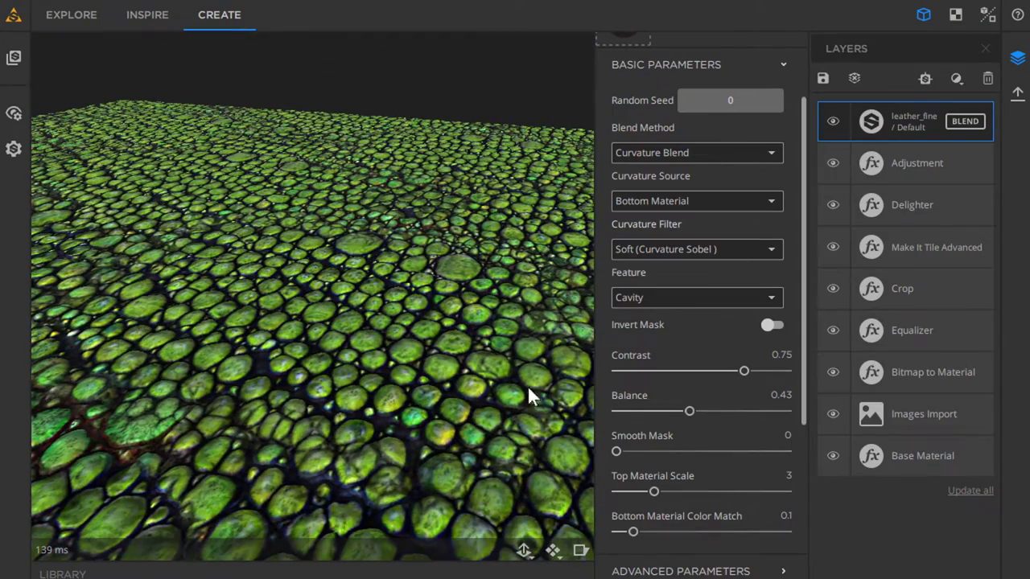
pyautogui.moveTo(527, 385); pyautogui.dragTo(635, 491)
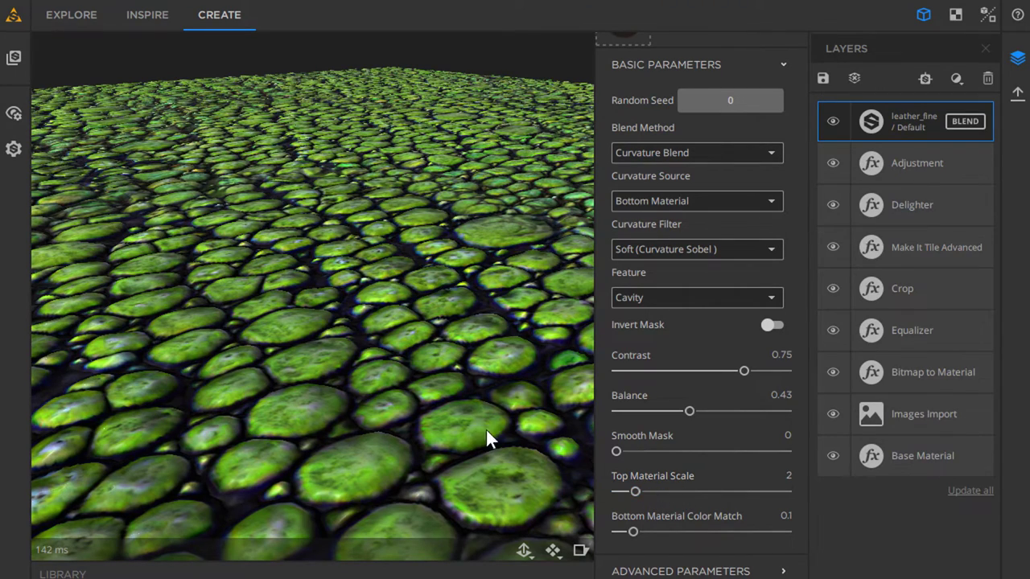
pyautogui.moveTo(486, 429)
pyautogui.mouseDown()
pyautogui.moveTo(467, 467)
pyautogui.moveTo(468, 445)
pyautogui.moveTo(483, 440)
pyautogui.mouseUp()
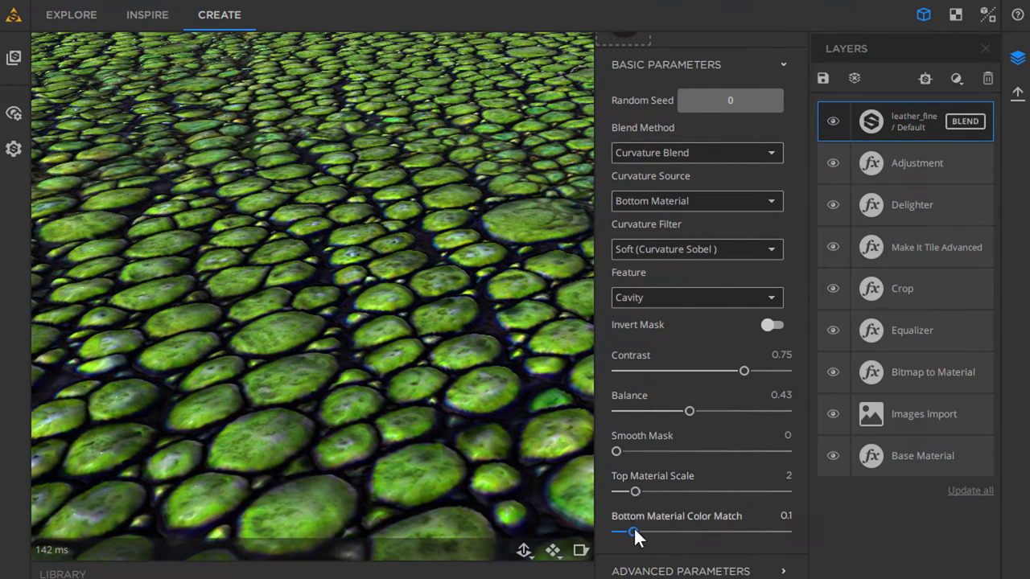
pyautogui.moveTo(634, 531); pyautogui.dragTo(818, 511)
pyautogui.moveTo(499, 427); pyautogui.dragTo(267, 408)
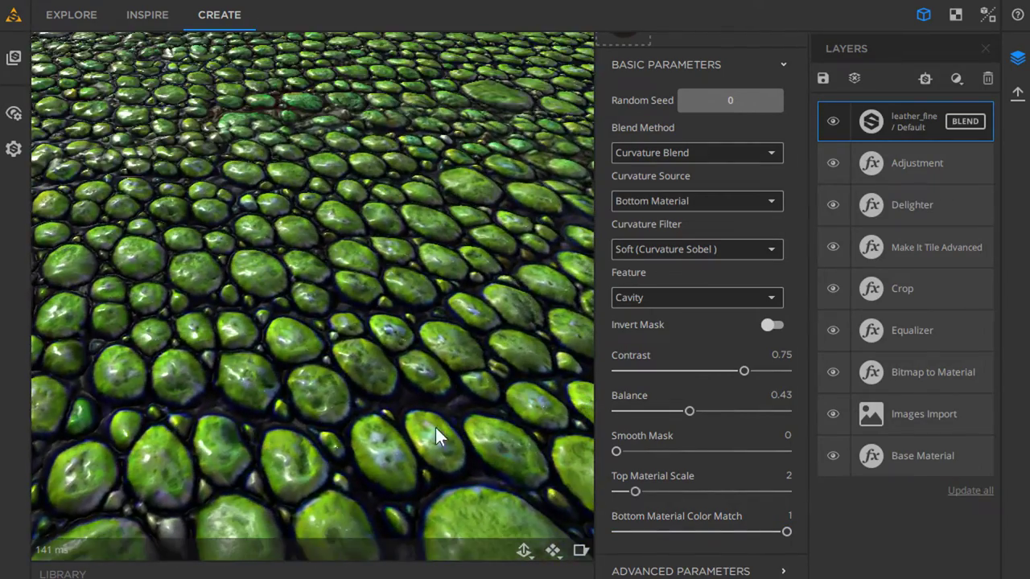
pyautogui.scroll(-5, 454, 433)
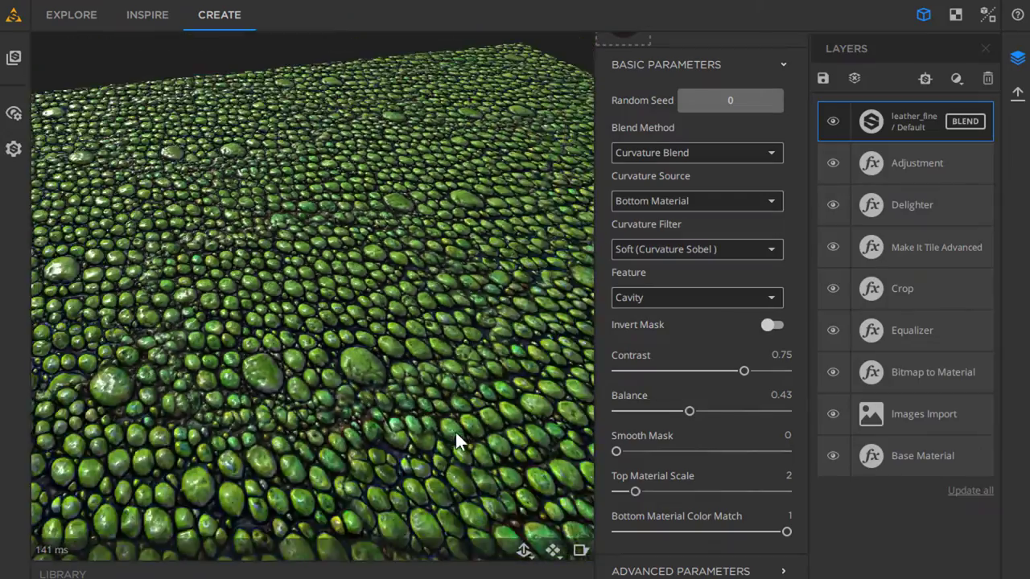
pyautogui.moveTo(456, 434); pyautogui.dragTo(436, 443)
pyautogui.scroll(5, 396, 435)
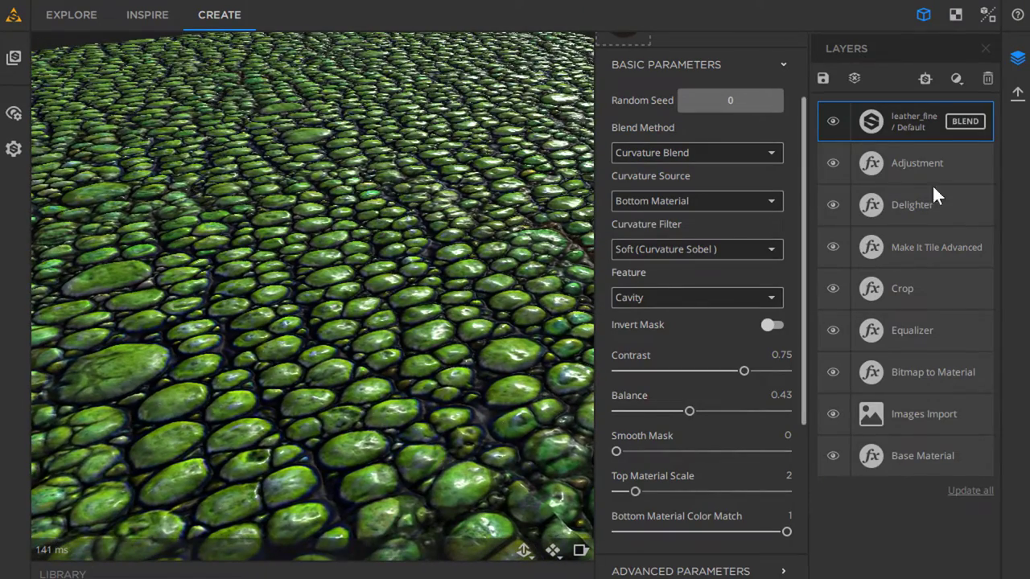
# Set the Adjustment layer's albedo Hue to -6.92, then reselect the leather_fine layer
pyautogui.click(944, 160)
pyautogui.click(639, 293)
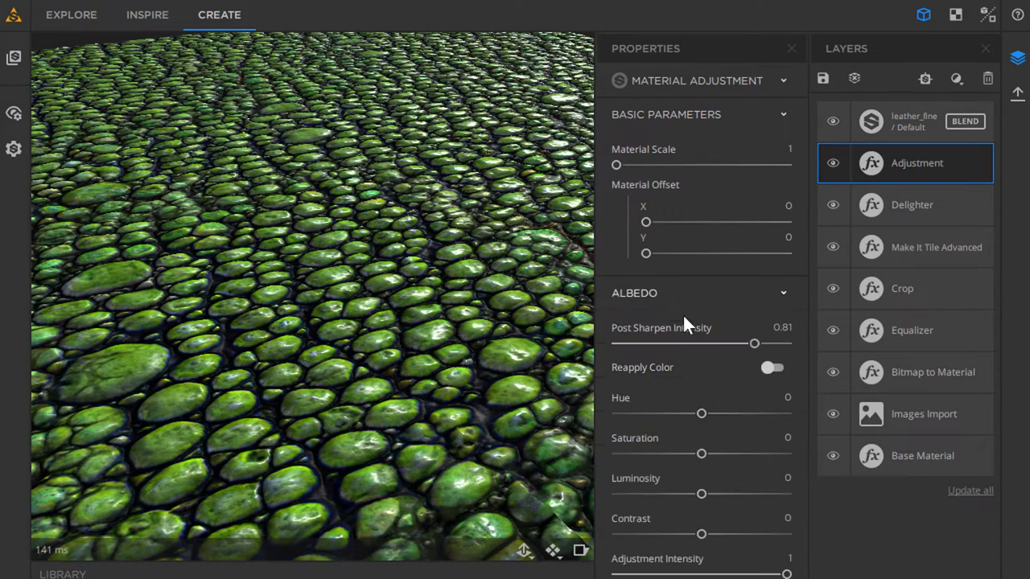
pyautogui.moveTo(698, 414)
pyautogui.mouseDown()
pyautogui.moveTo(673, 412)
pyautogui.moveTo(750, 409)
pyautogui.moveTo(698, 410)
pyautogui.mouseUp()
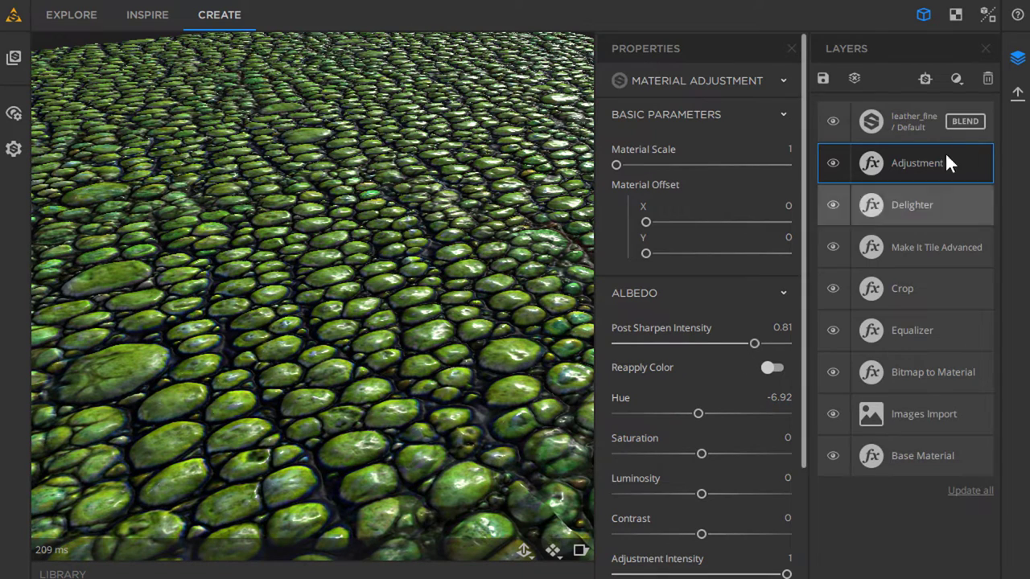
pyautogui.click(894, 119)
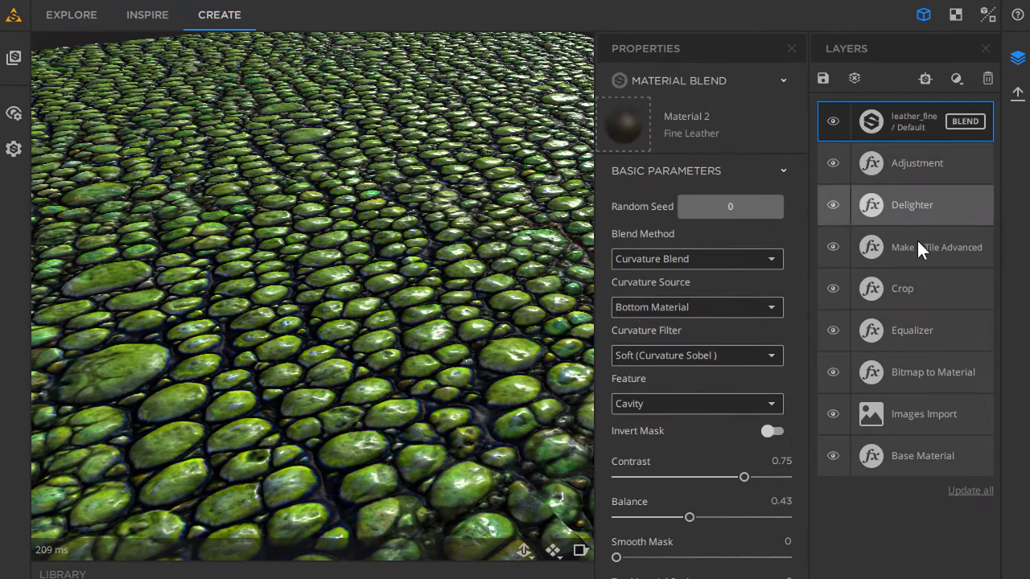
# Add a Color Variation filter with Color Count reduced to 3
pyautogui.click(955, 78)
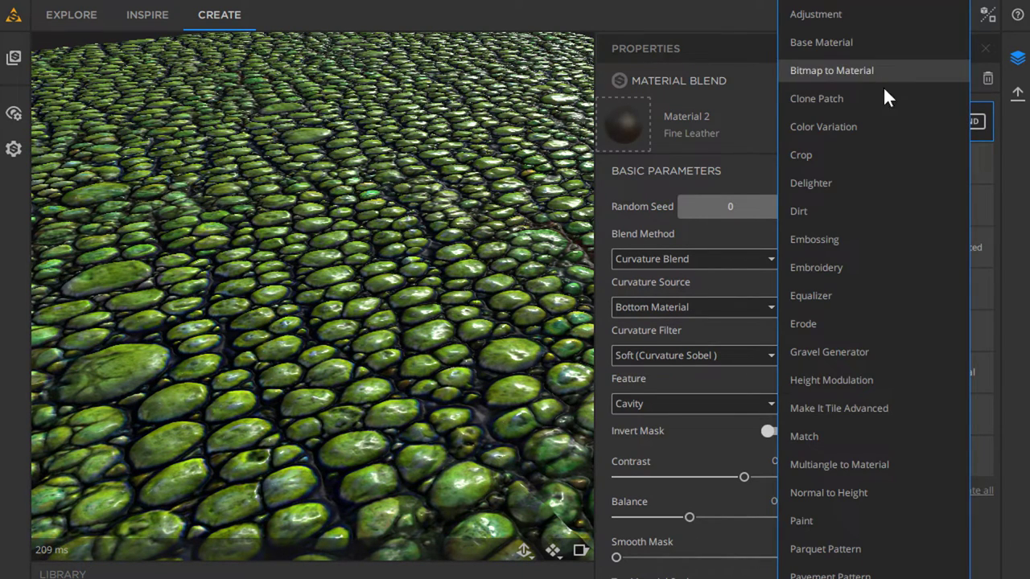
pyautogui.click(869, 126)
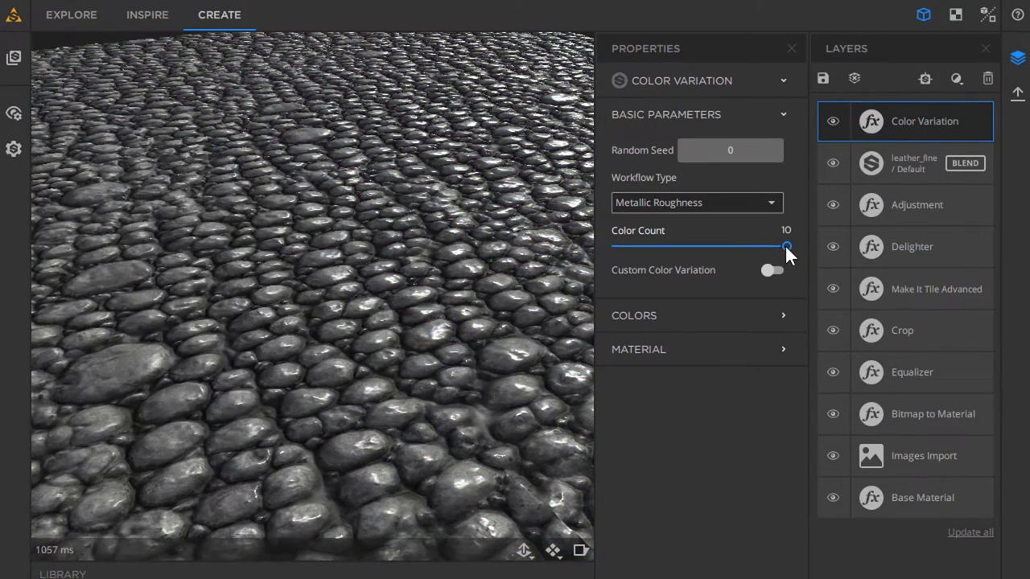
pyautogui.moveTo(785, 246); pyautogui.dragTo(657, 244)
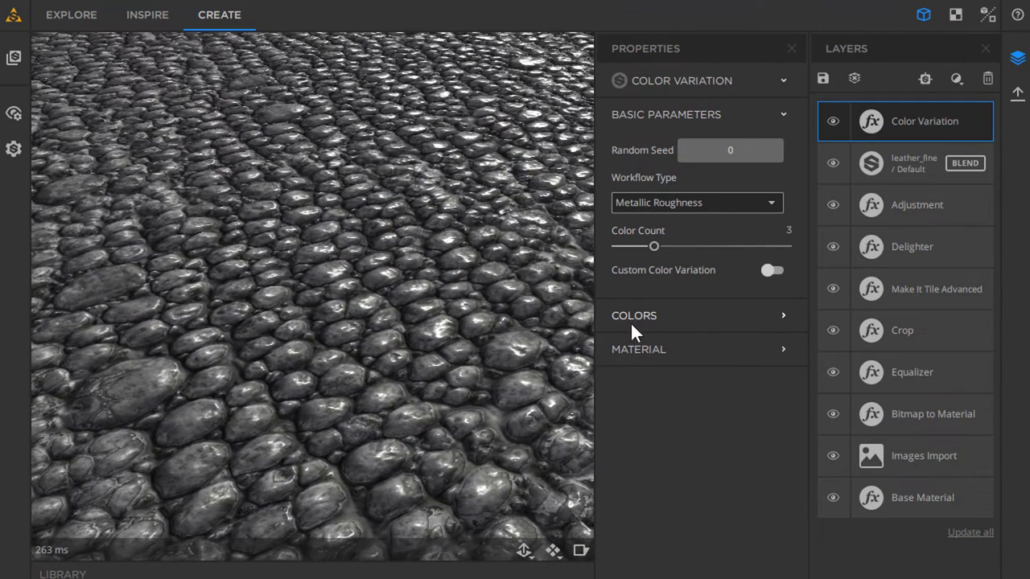
pyautogui.click(634, 318)
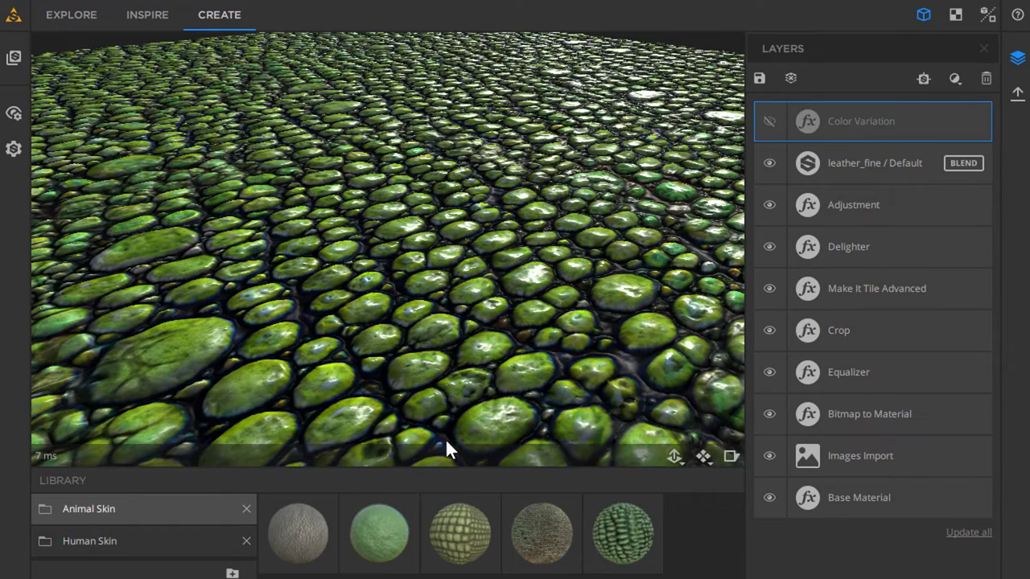
# Save the material to the Animal Skin library as 'Lizard'
pyautogui.click(759, 79)
pyautogui.write('Li')
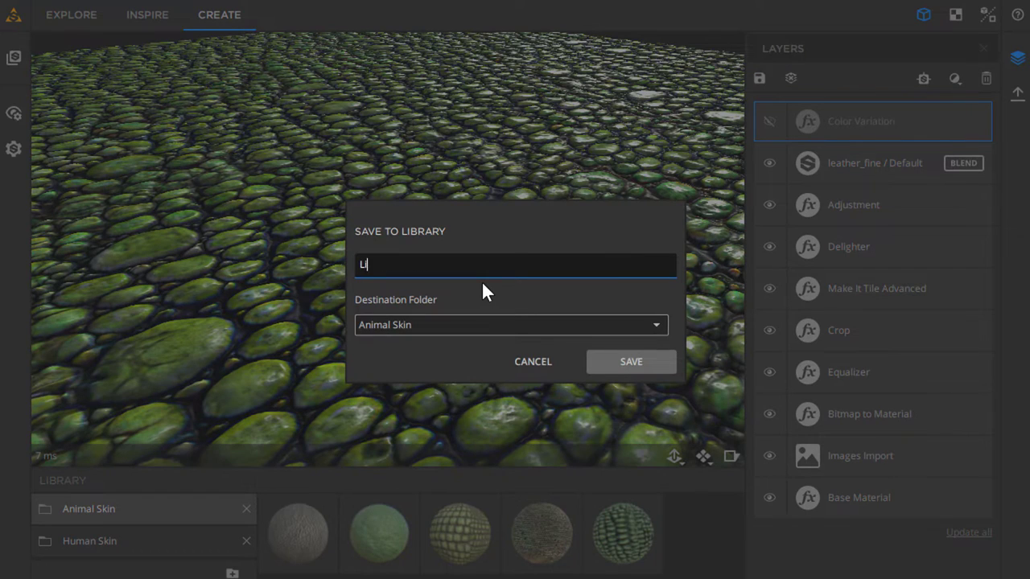
pyautogui.write('zard')
pyautogui.press('Return')
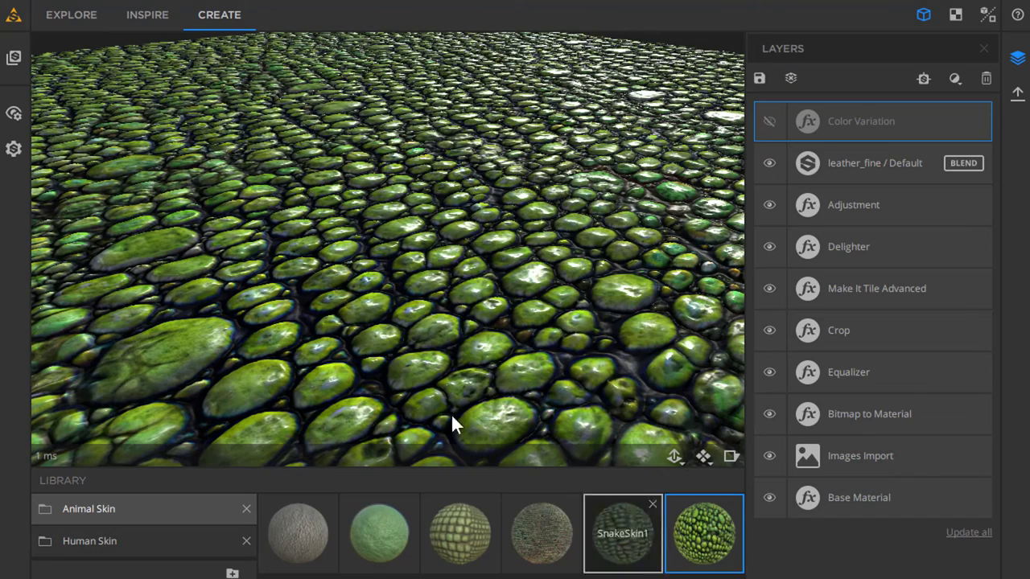
# Load the chameleon image as colour source and set the colour strategy to Median
pyautogui.click(147, 15)
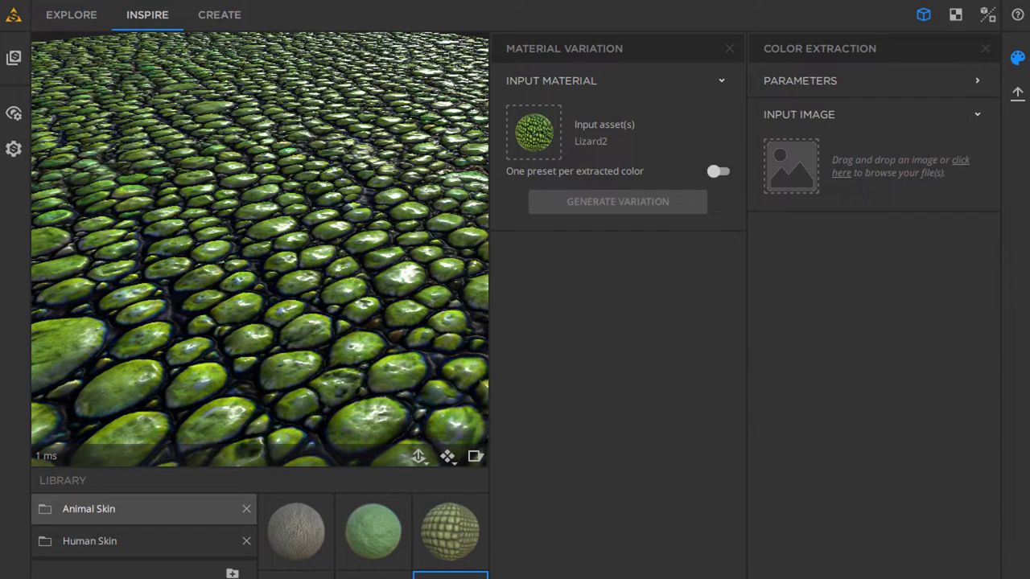
pyautogui.moveTo(877, 578); pyautogui.dragTo(845, 179)
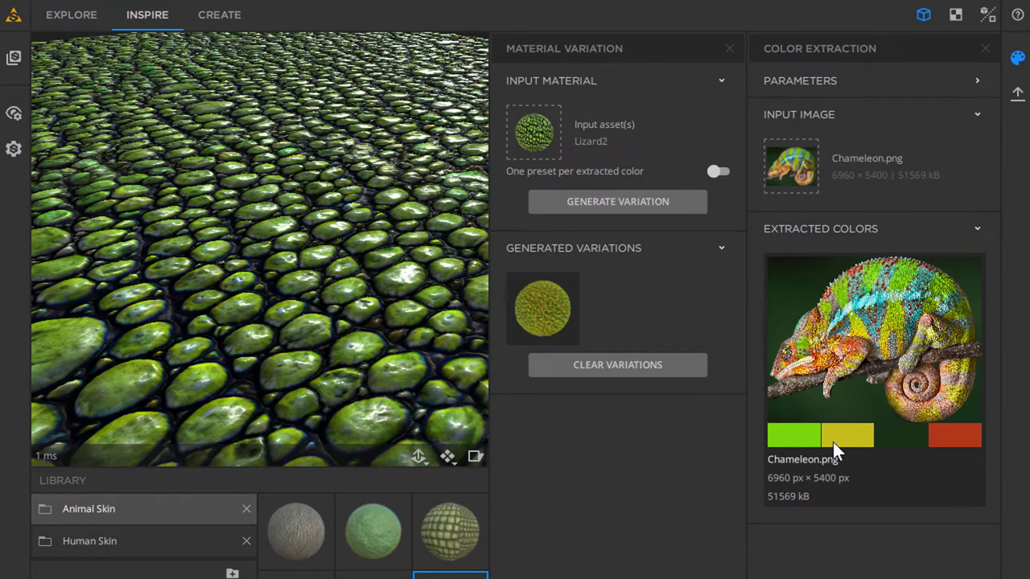
pyautogui.click(973, 83)
pyautogui.click(803, 170)
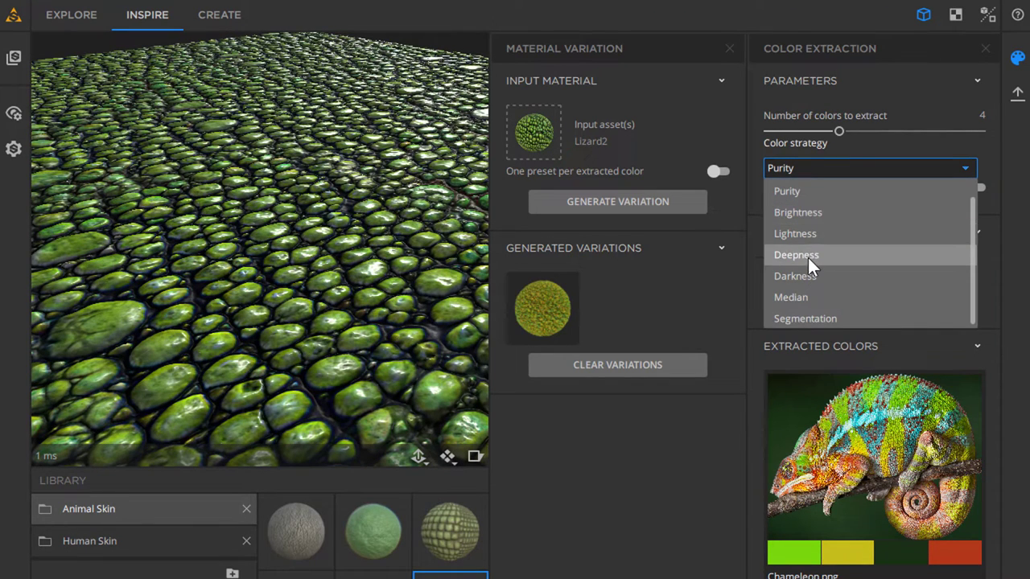
pyautogui.click(815, 295)
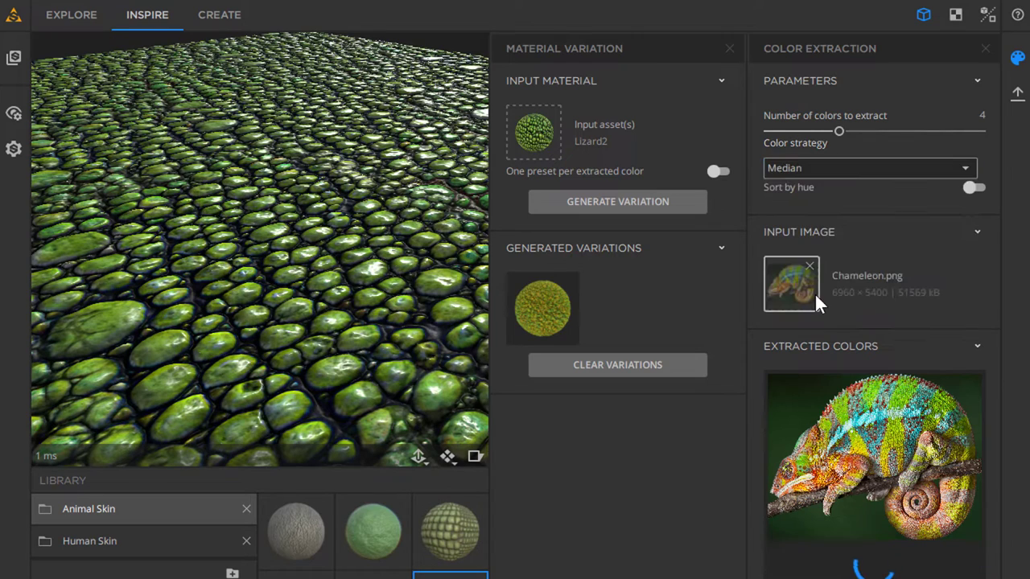
pyautogui.scroll(-1, 881, 376)
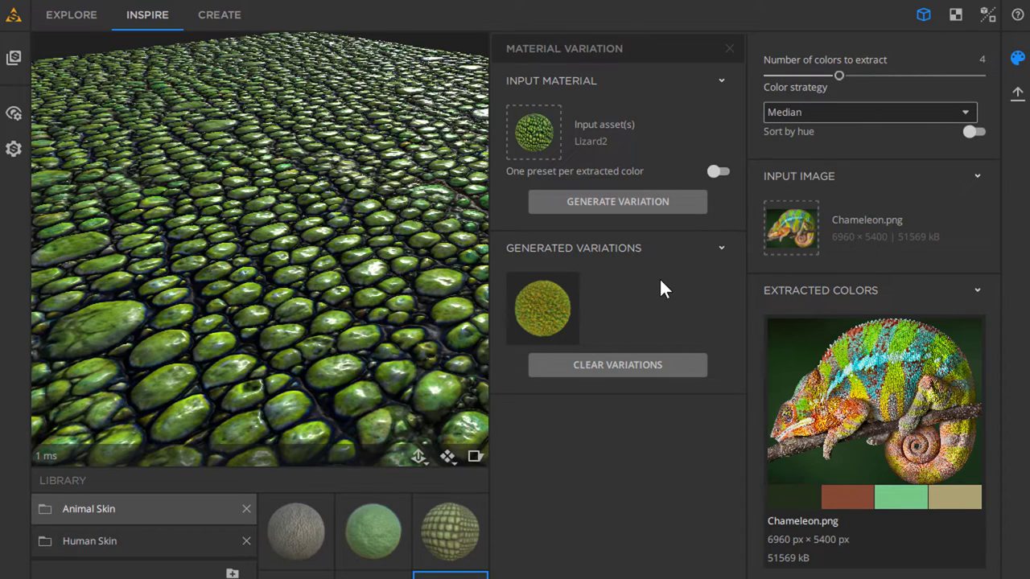
# Generate a variation and add it, color_extraction_006, to the Animal Skin library
pyautogui.click(636, 212)
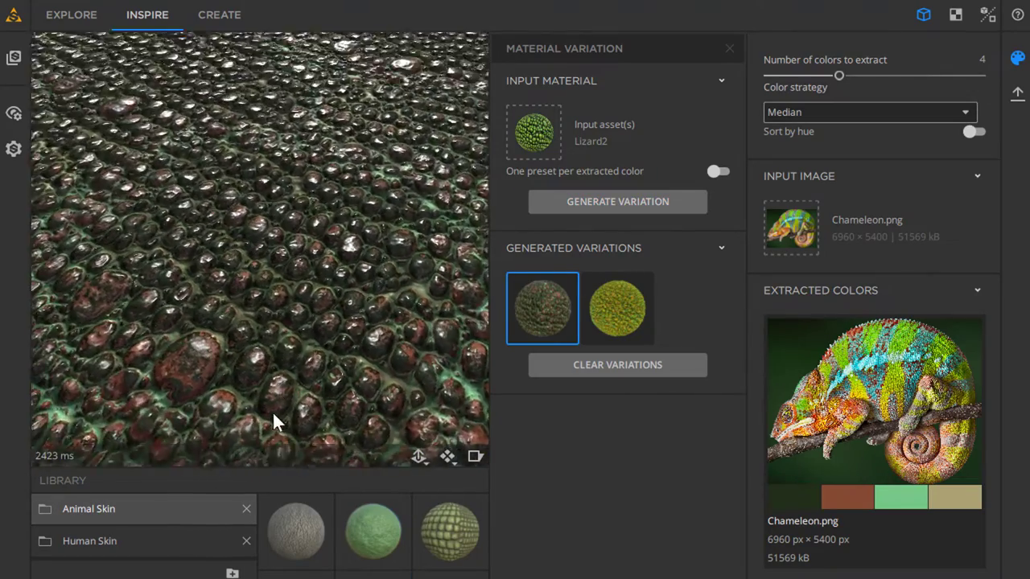
pyautogui.moveTo(262, 404); pyautogui.dragTo(192, 334)
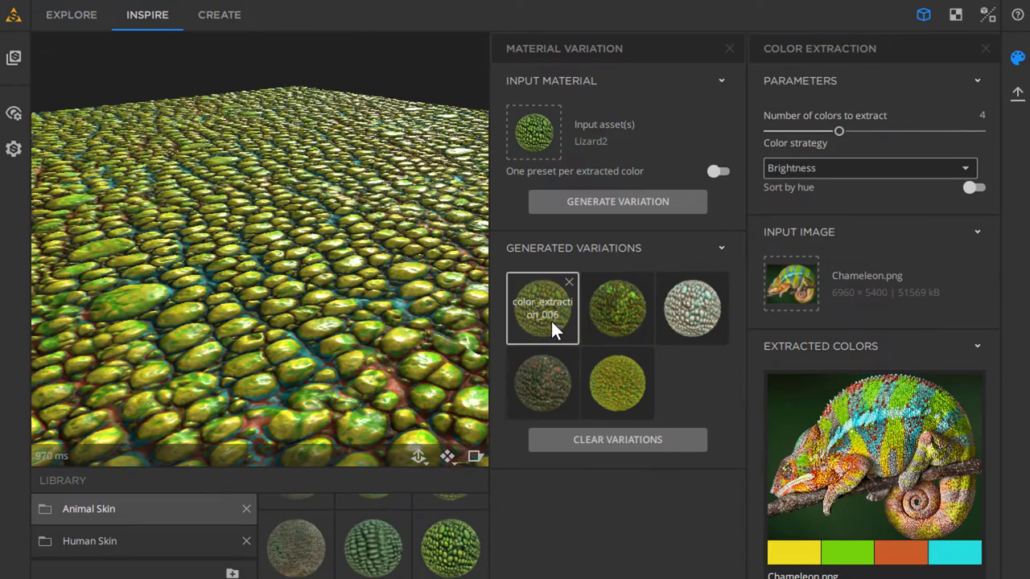
pyautogui.moveTo(551, 321); pyautogui.dragTo(465, 555)
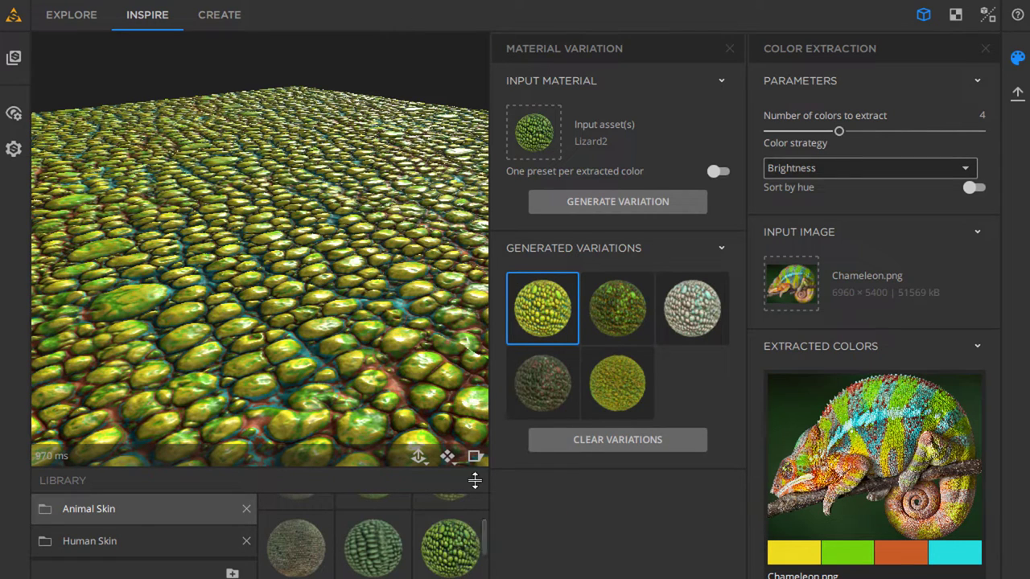
pyautogui.scroll(-2, 445, 547)
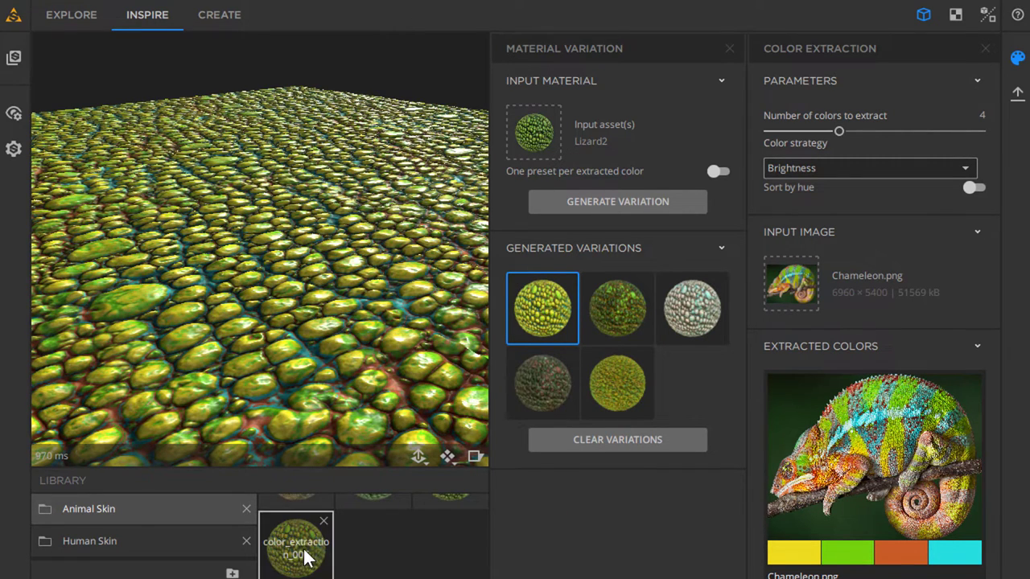
# Load the saved variation and set its Color Variation colour count to 4 after trying 3
pyautogui.click(217, 15)
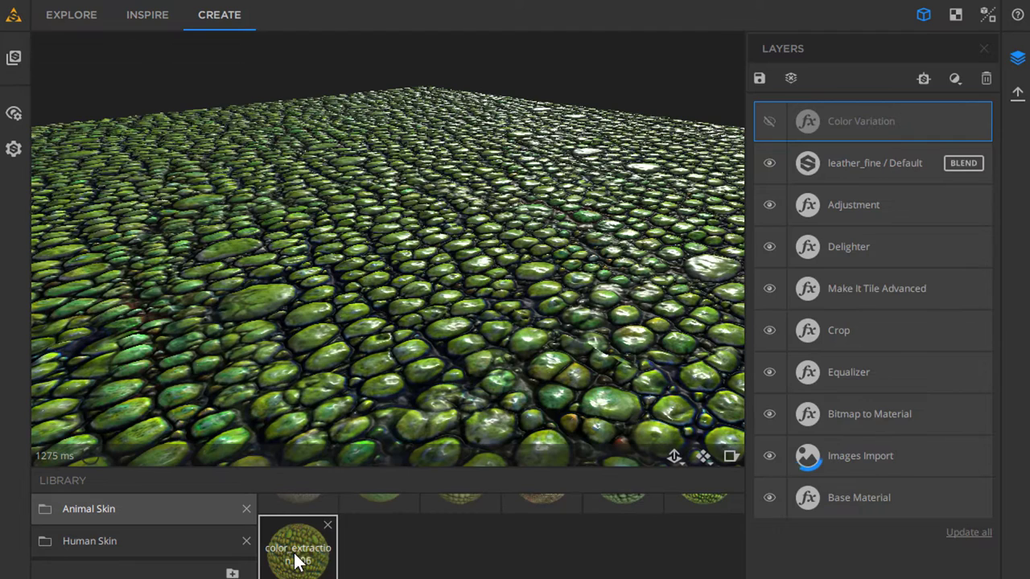
pyautogui.click(295, 555)
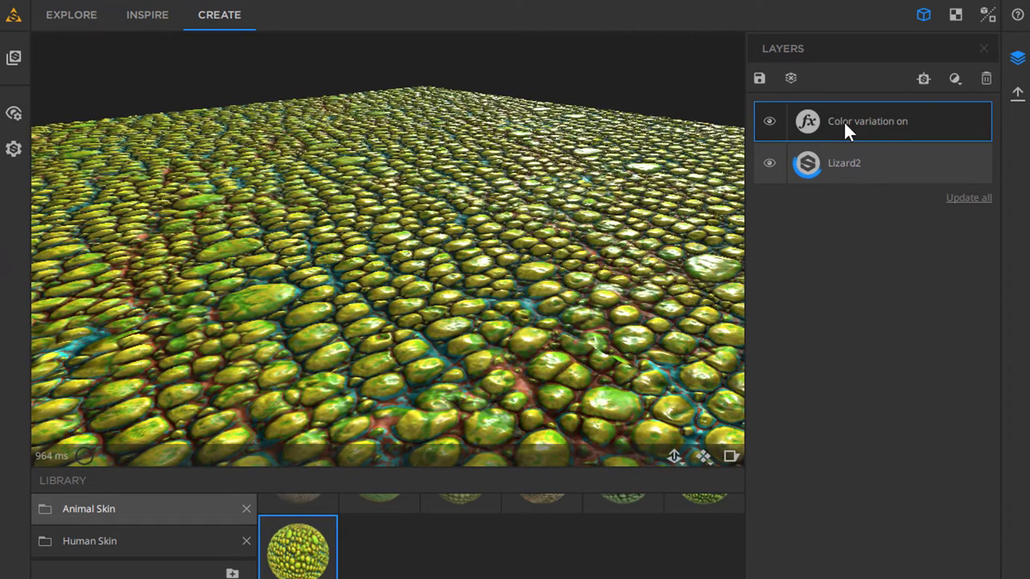
pyautogui.click(844, 122)
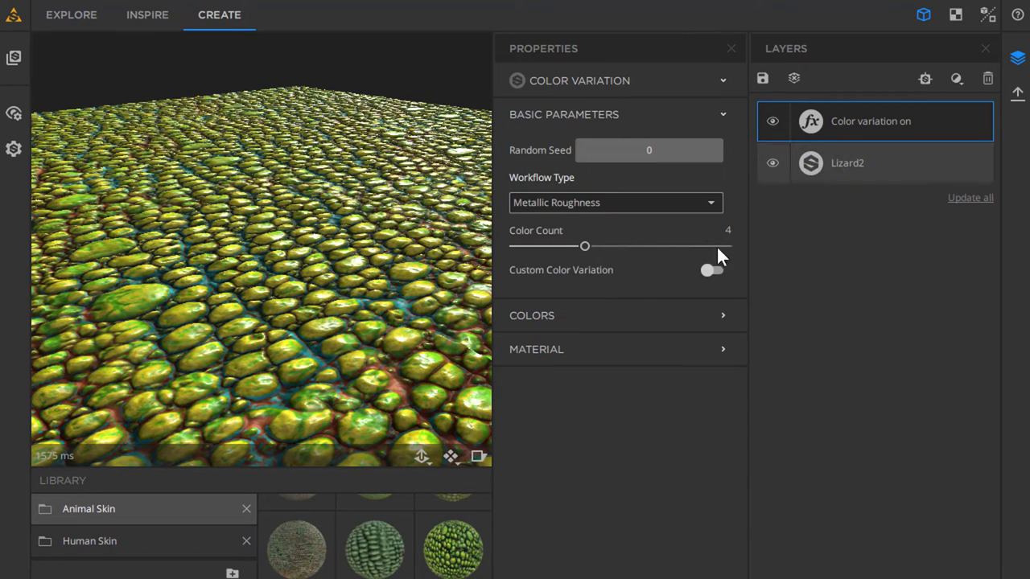
pyautogui.click(619, 314)
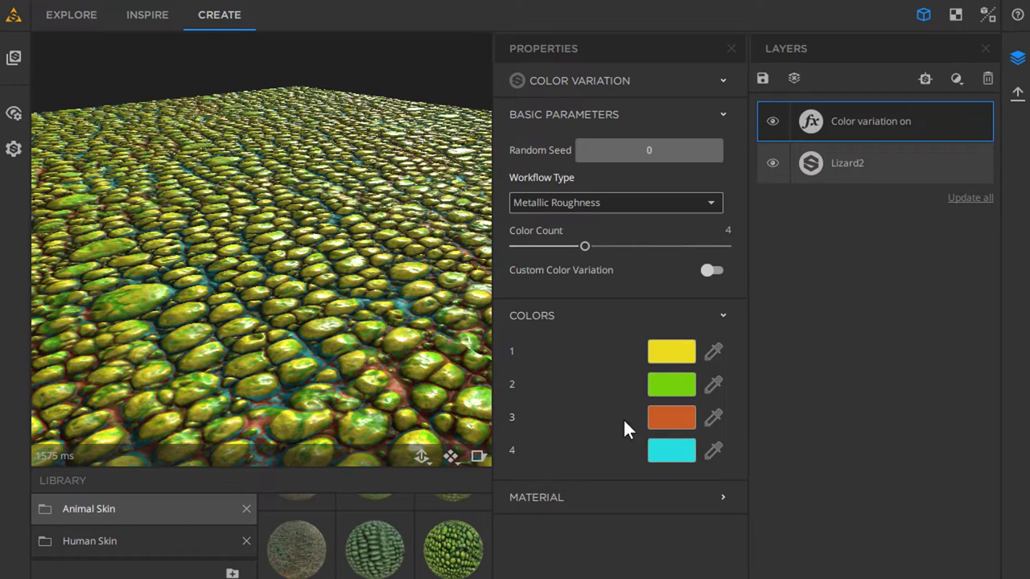
pyautogui.moveTo(583, 246)
pyautogui.mouseDown()
pyautogui.moveTo(546, 246)
pyautogui.moveTo(609, 246)
pyautogui.moveTo(584, 245)
pyautogui.mouseUp()
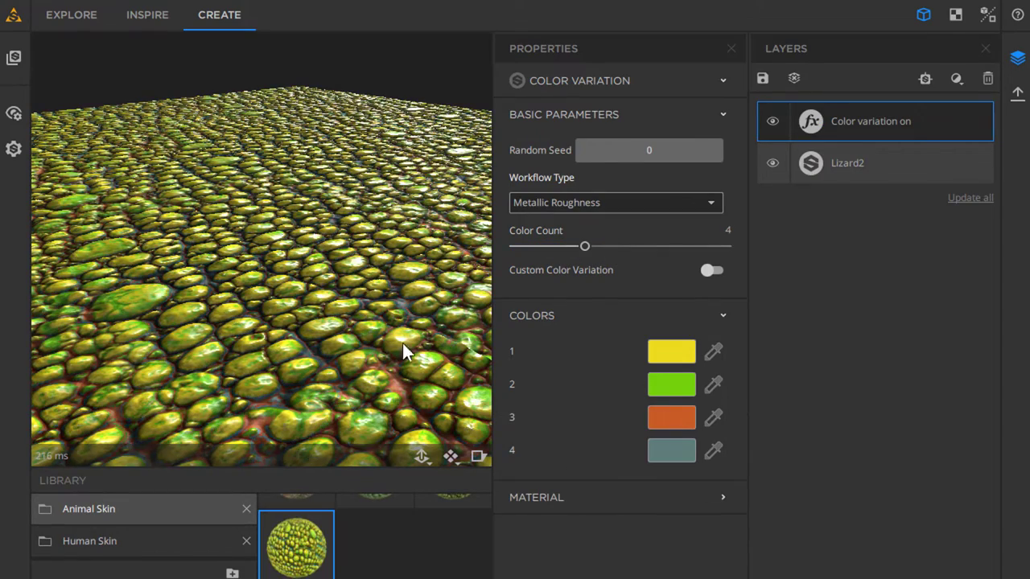
pyautogui.moveTo(402, 343); pyautogui.dragTo(410, 315)
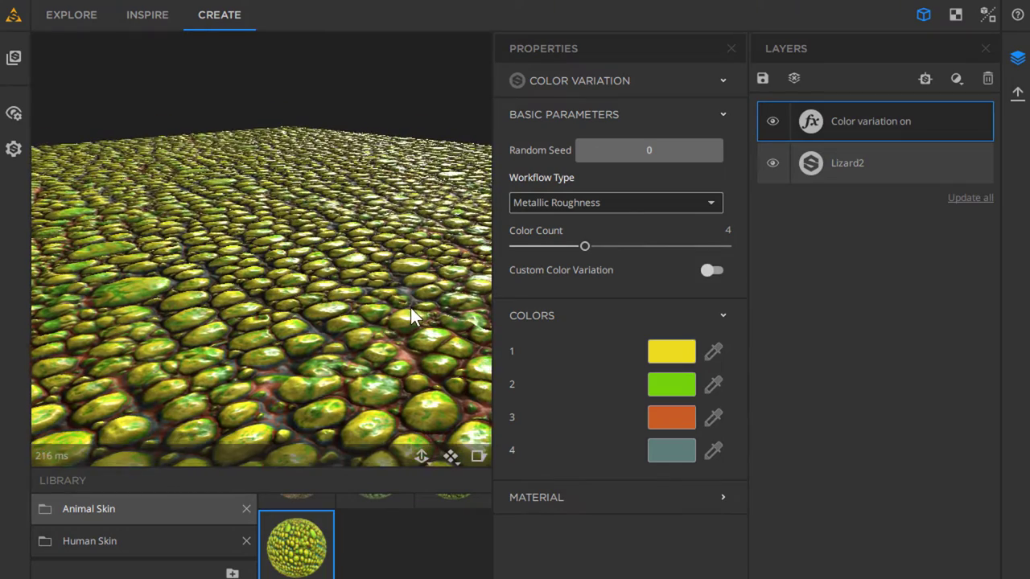
# Preview Lizard2 on a sphere mesh, show its layer stack, and rotate the sphere
pyautogui.click(325, 522)
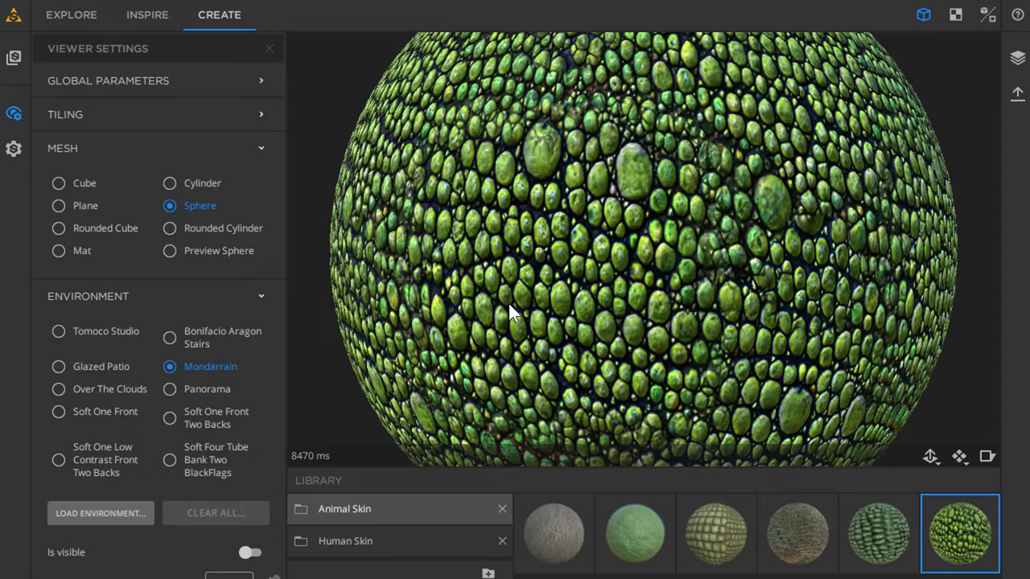
pyautogui.click(14, 112)
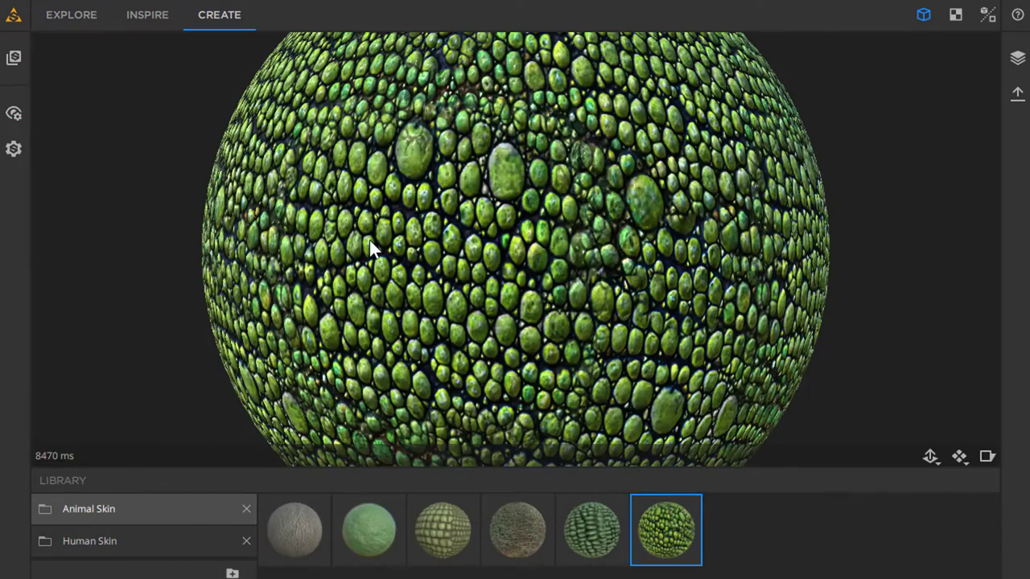
pyautogui.moveTo(679, 528)
pyautogui.click(1017, 62)
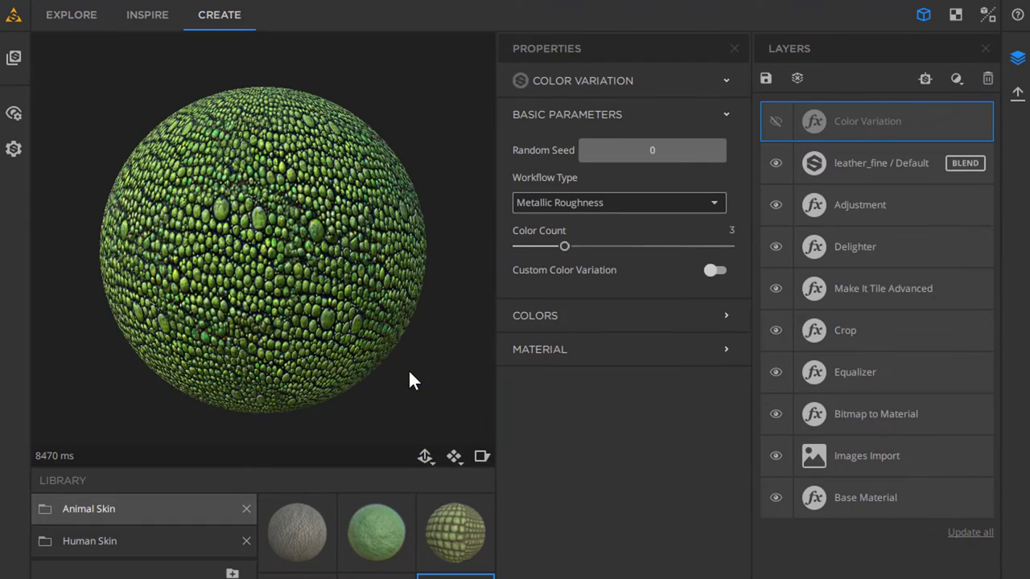
pyautogui.scroll(-2, 430, 524)
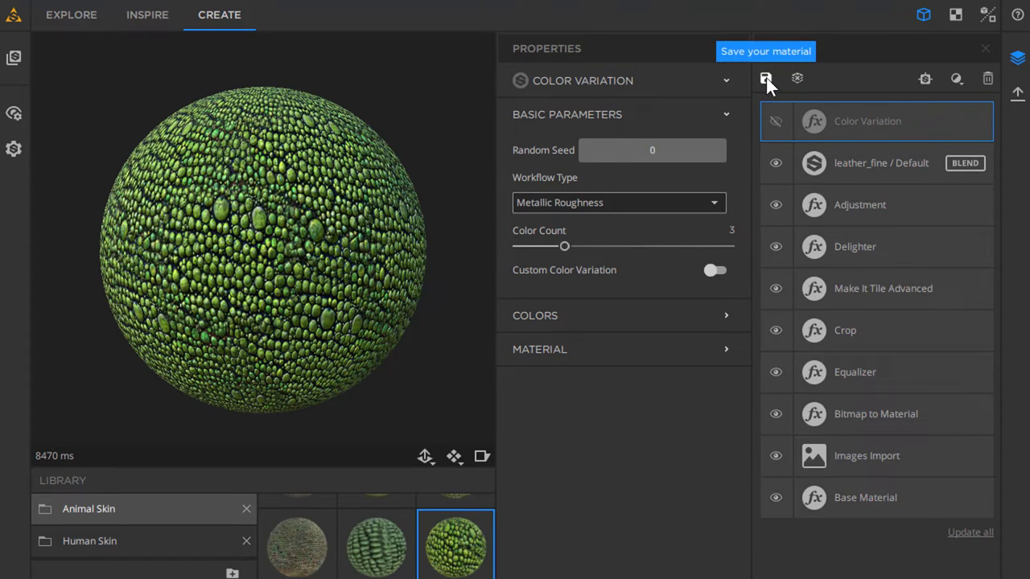
pyautogui.moveTo(114, 394); pyautogui.dragTo(405, 297)
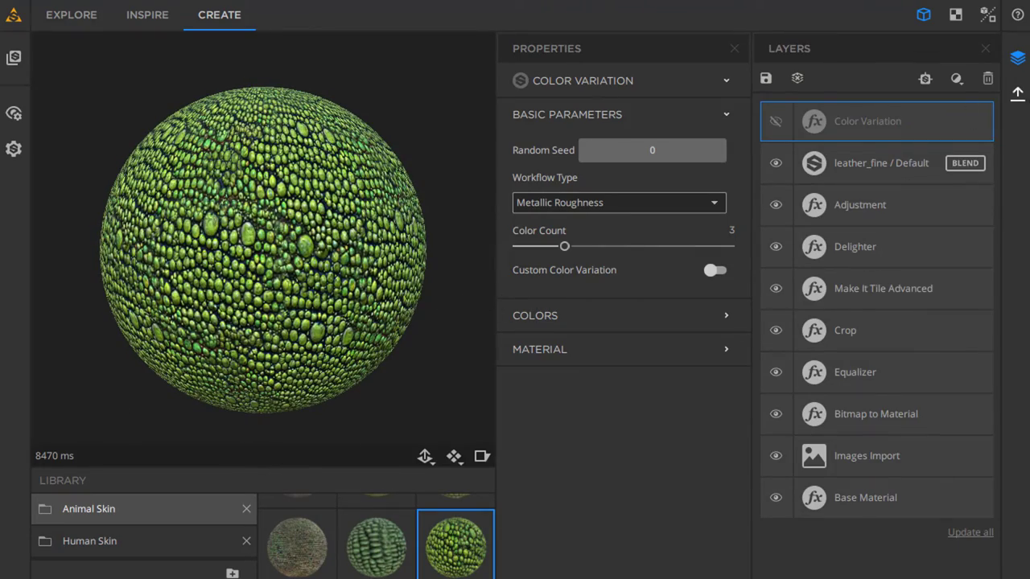
# Review the Substance archive format and material name for export, then cancel without exporting
pyautogui.click(1018, 94)
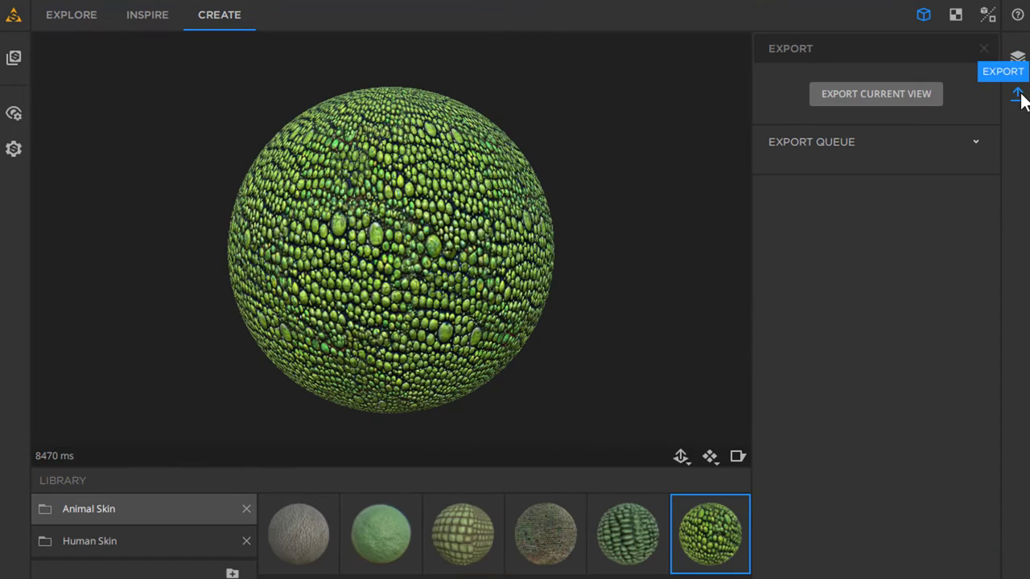
pyautogui.click(902, 100)
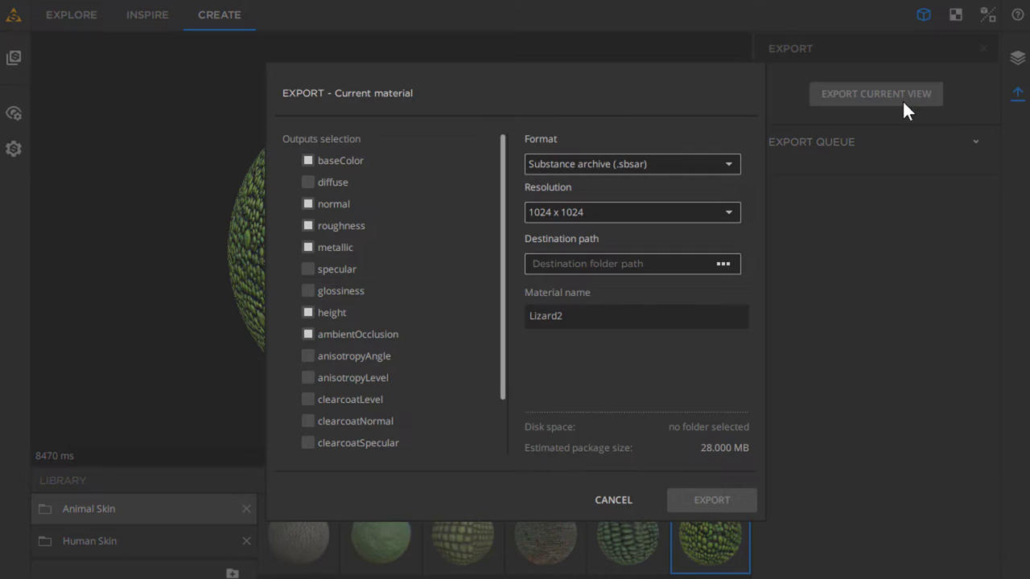
pyautogui.click(609, 162)
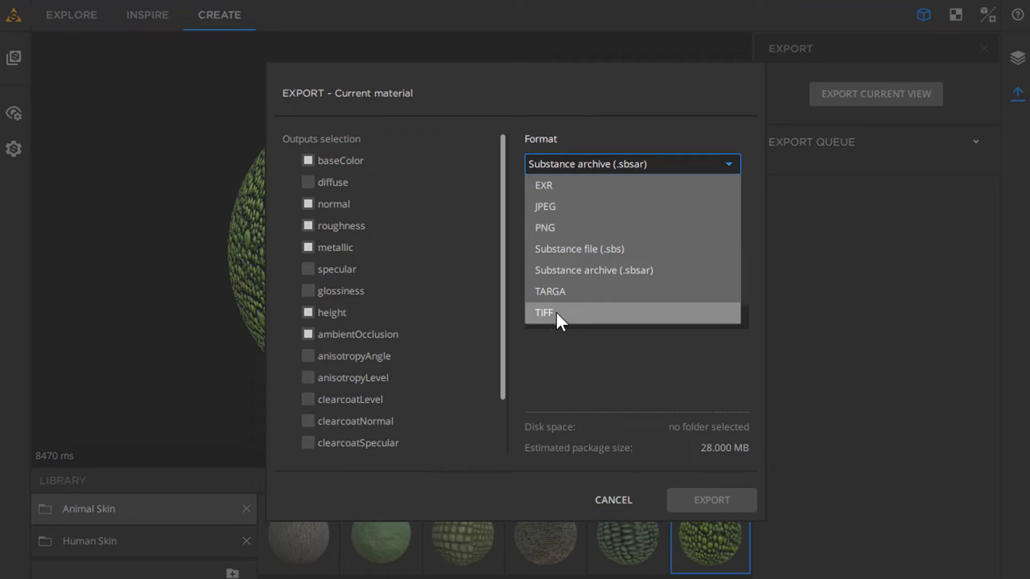
pyautogui.click(574, 397)
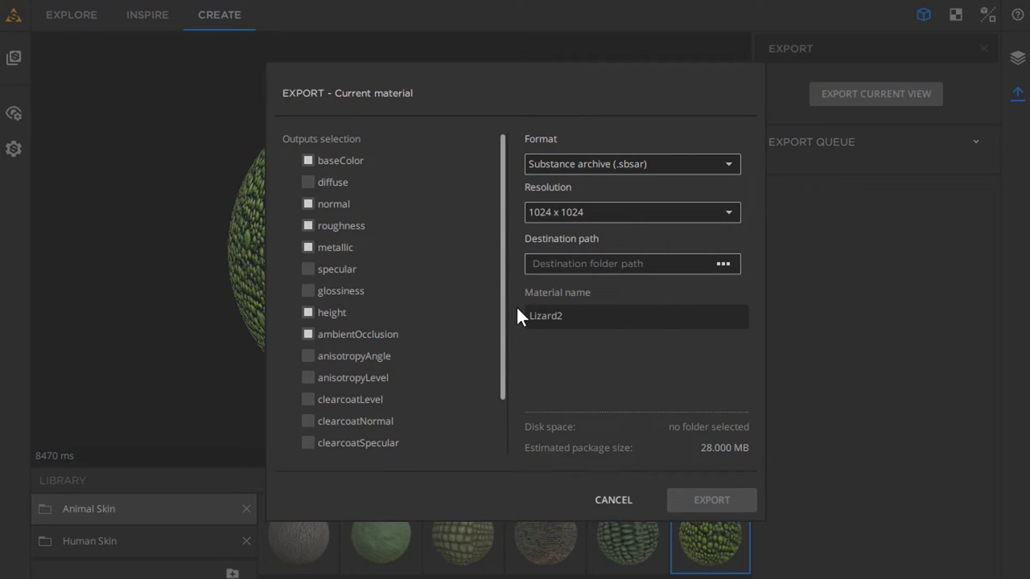
pyautogui.scroll(-2, 498, 370)
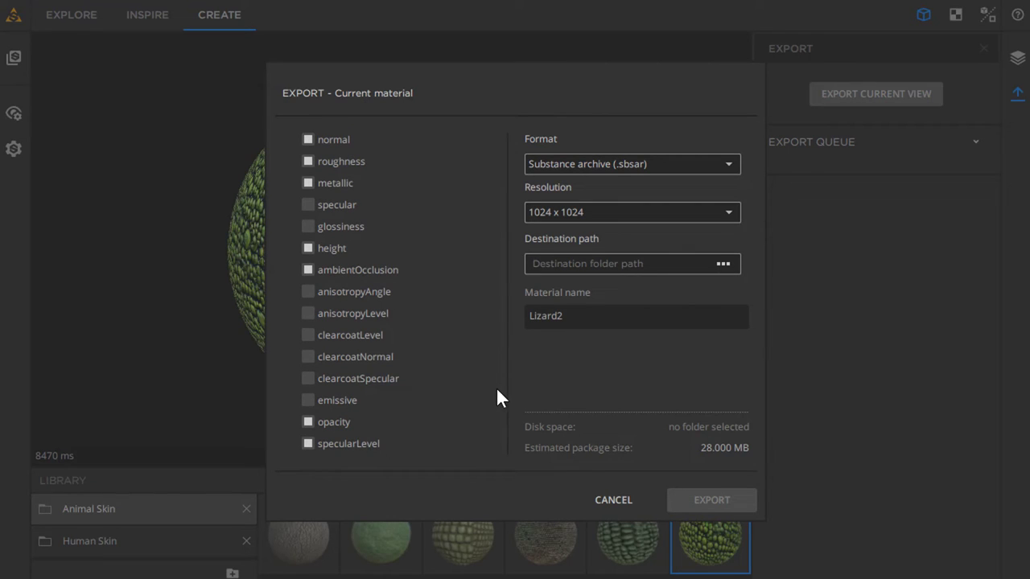
pyautogui.scroll(2, 495, 387)
pyautogui.click(583, 313)
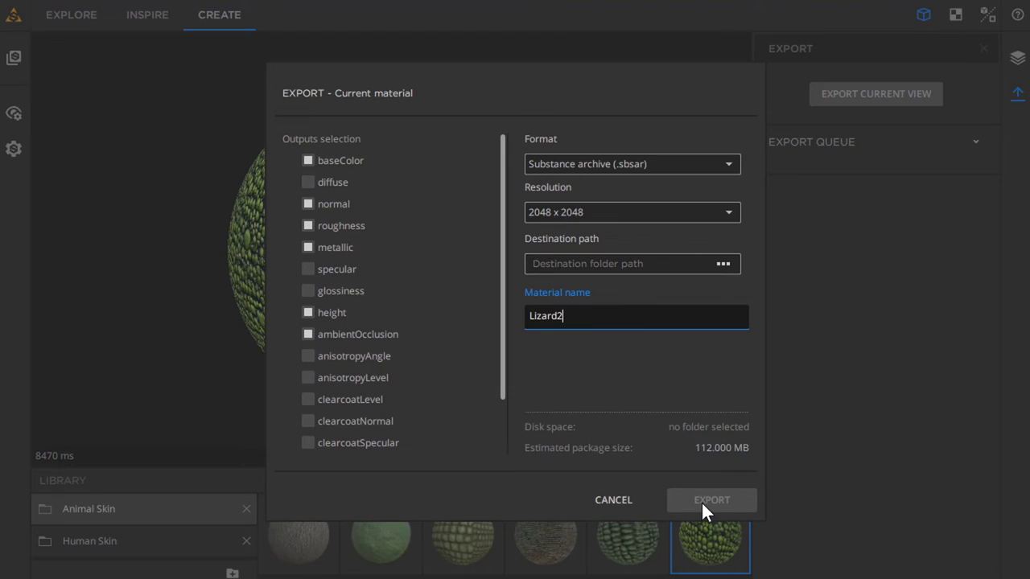
pyautogui.click(614, 497)
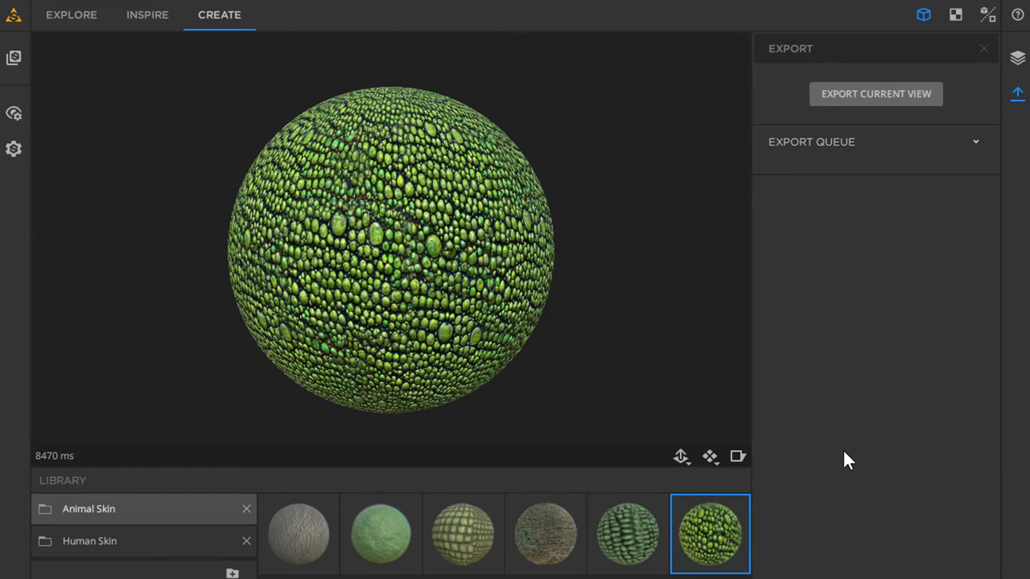
pyautogui.moveTo(511, 302); pyautogui.dragTo(486, 260)
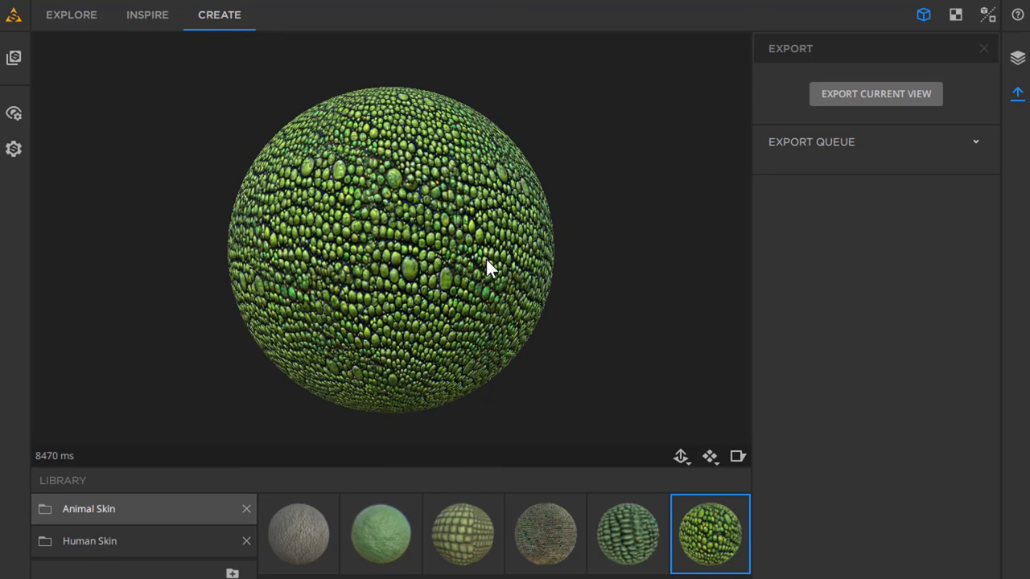